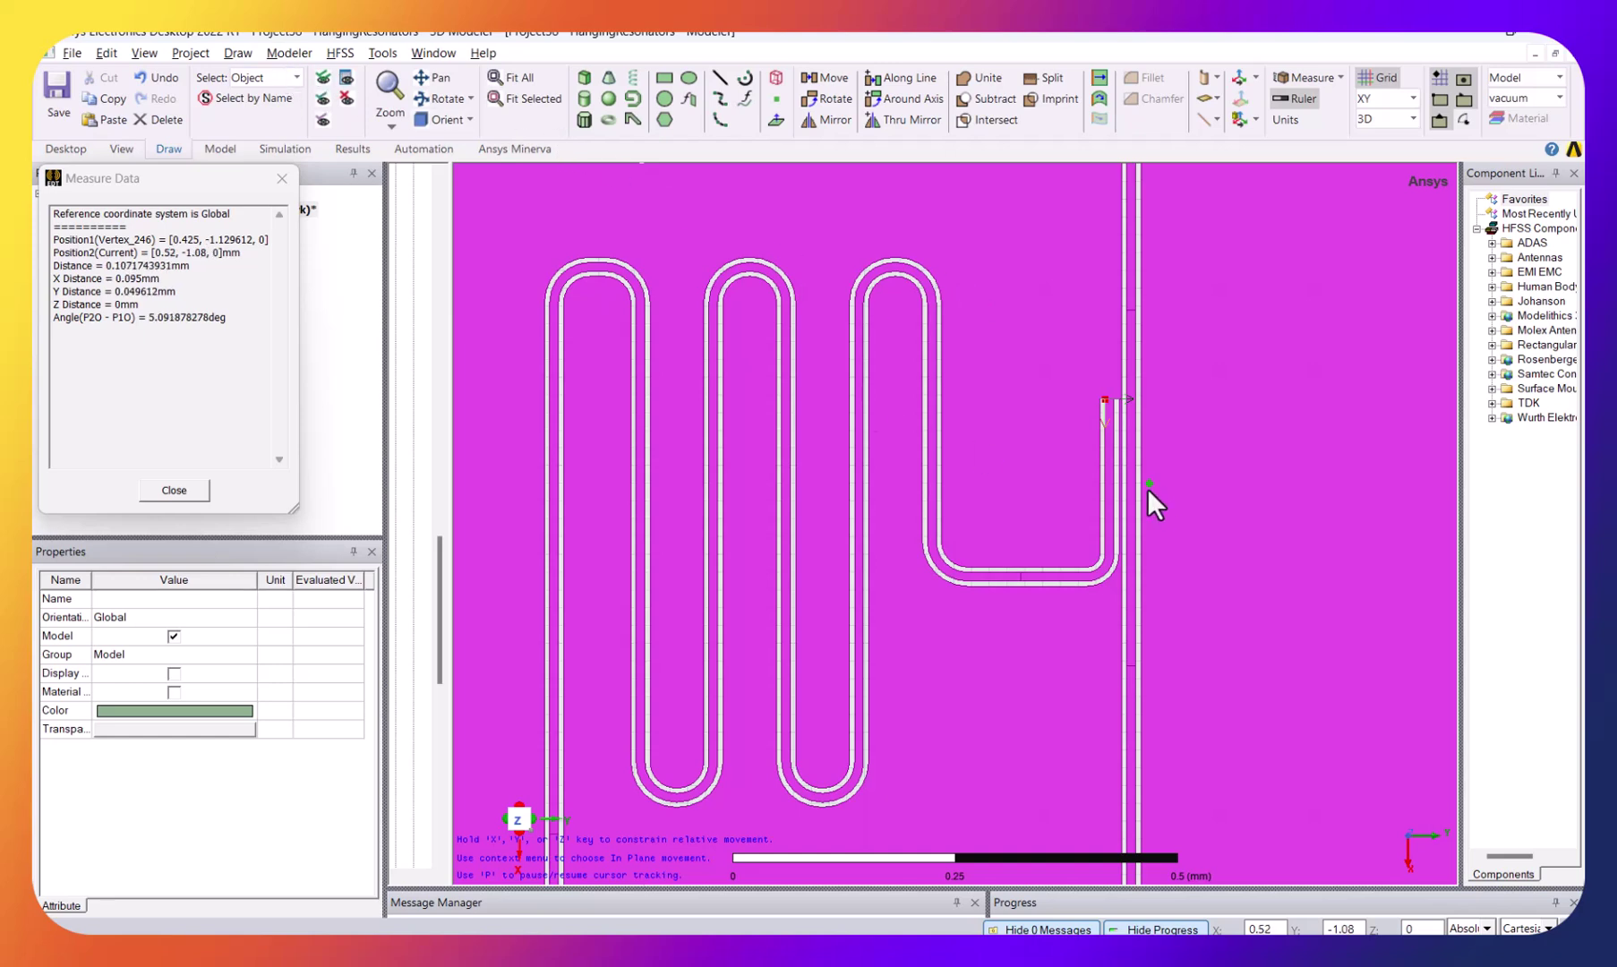
Zoom around the meander layout, then switch to the Microwaves101 coplanar waveguide calculator page
scroll(1187, 488, "down", 4)
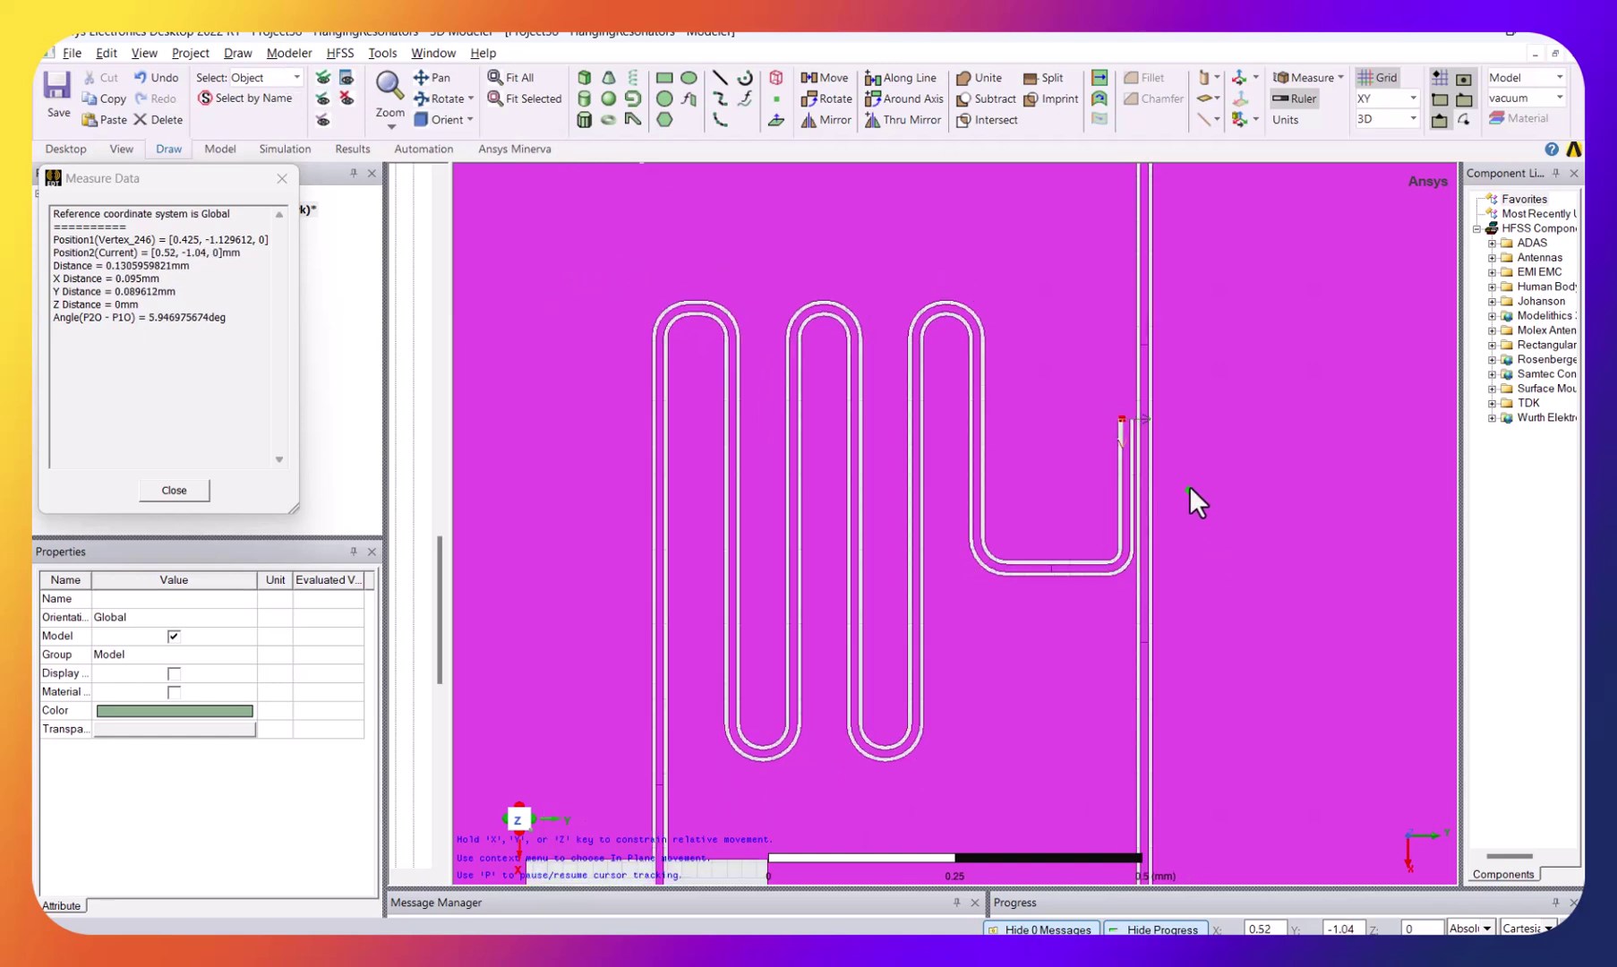
scroll(1184, 489, "up", 4)
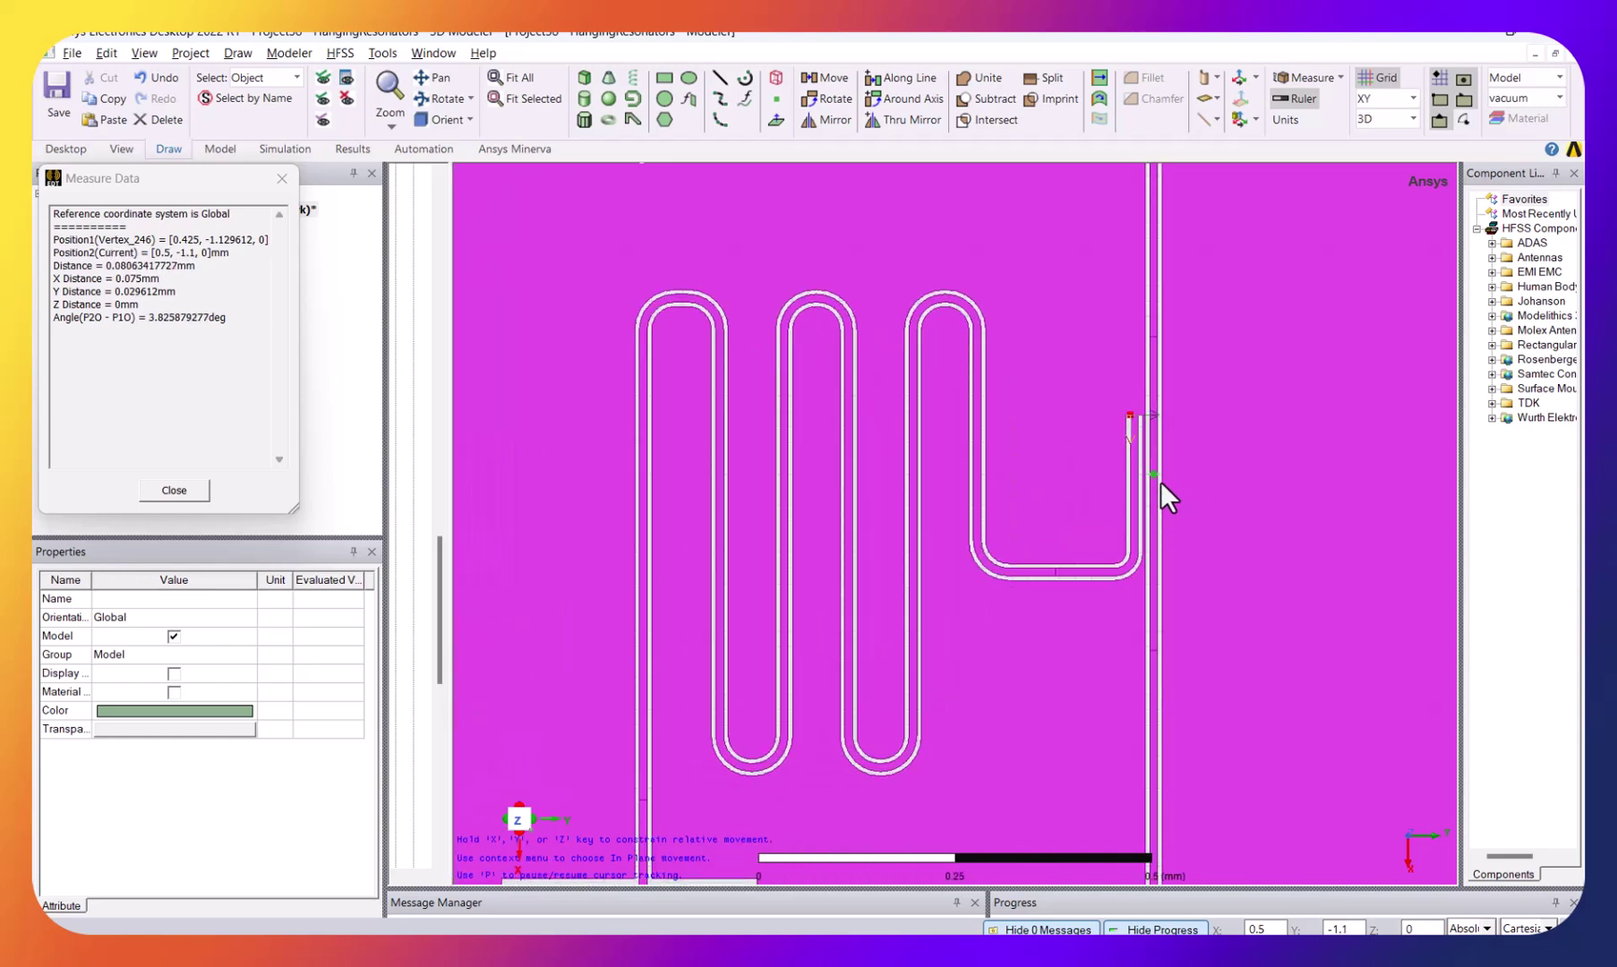
scroll(1149, 399, "up", 2)
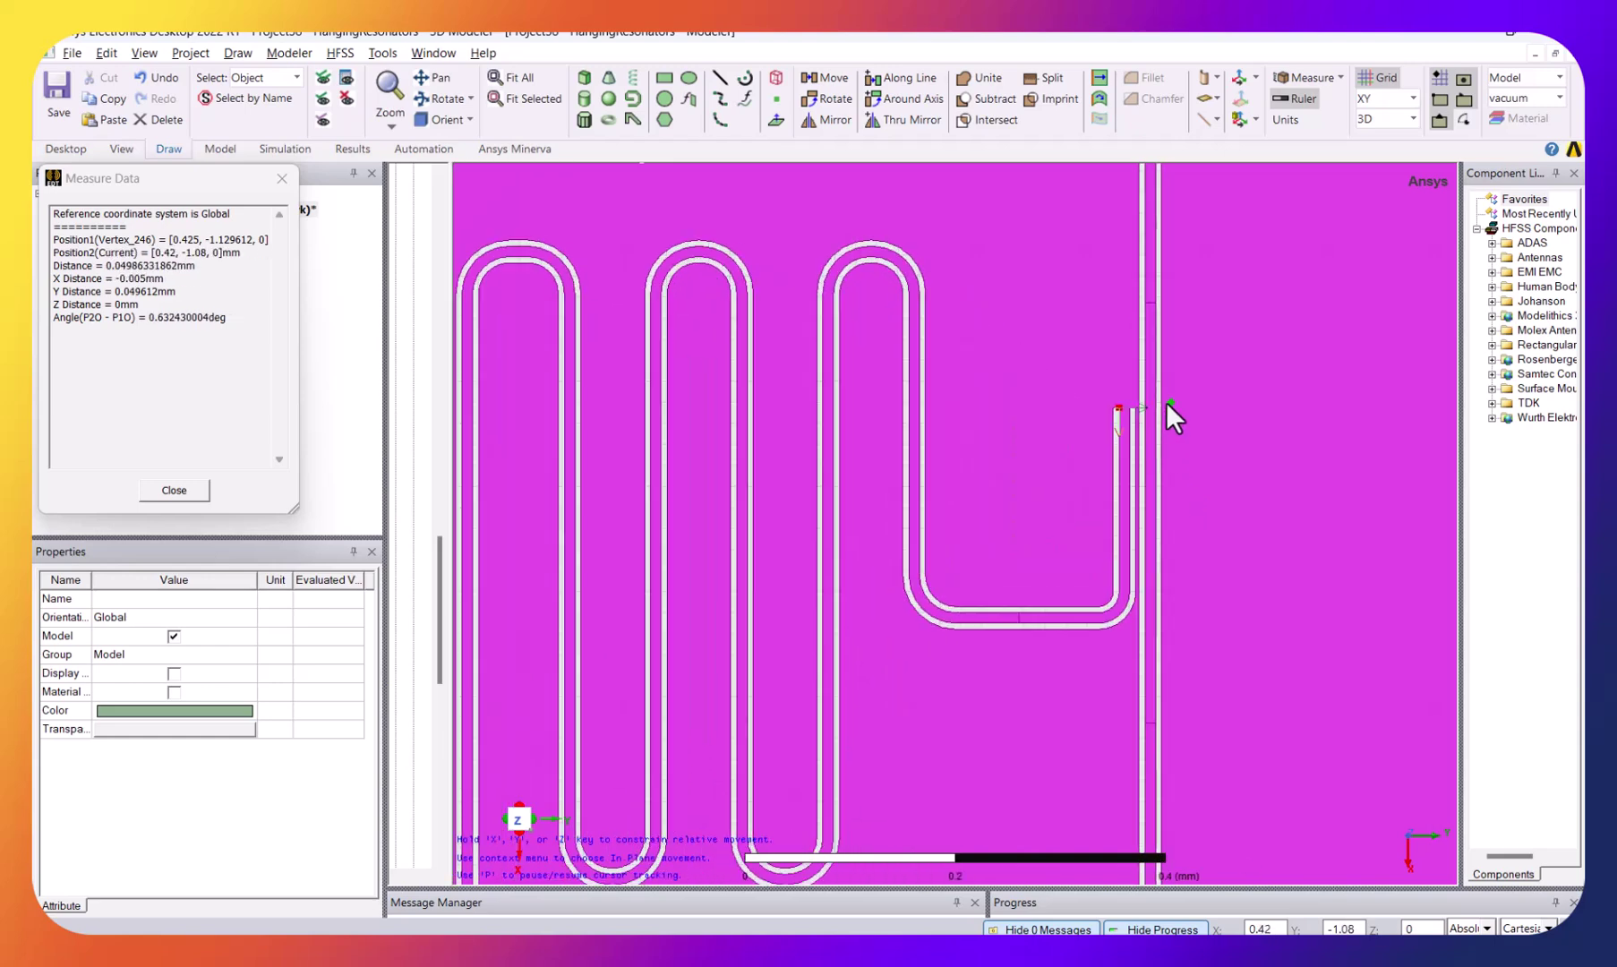
scroll(1172, 373, "down", 1)
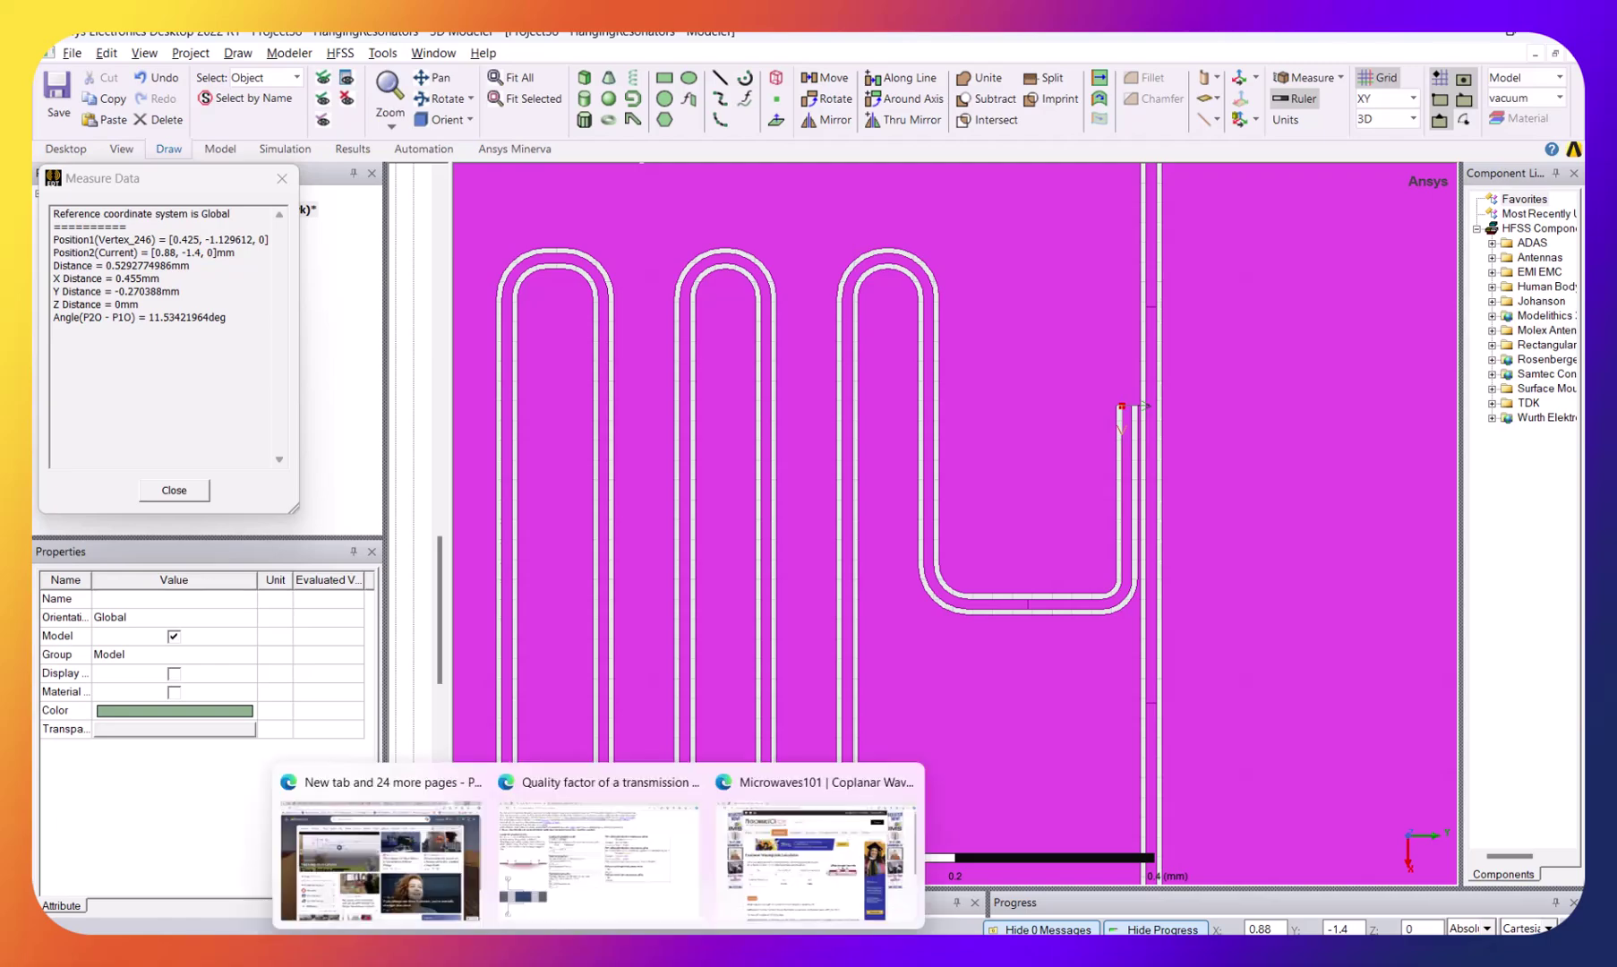
left_click(771, 880)
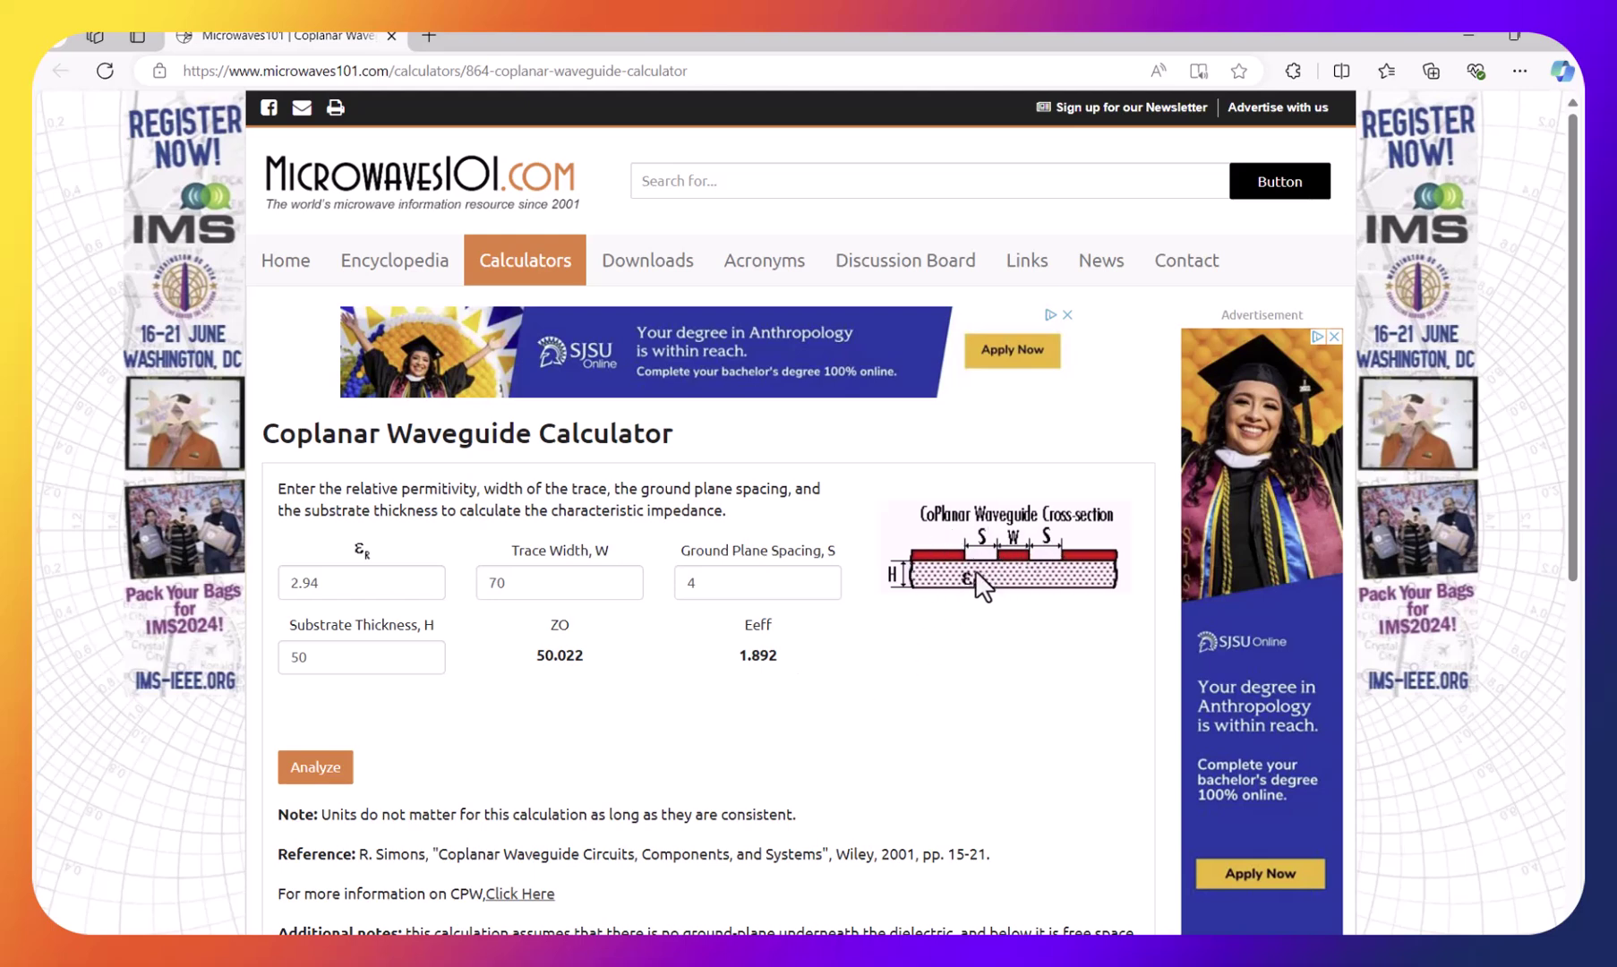
Enter substrate thickness 50000 and relative permittivity 11.7 in the calculator
double_click(368, 657)
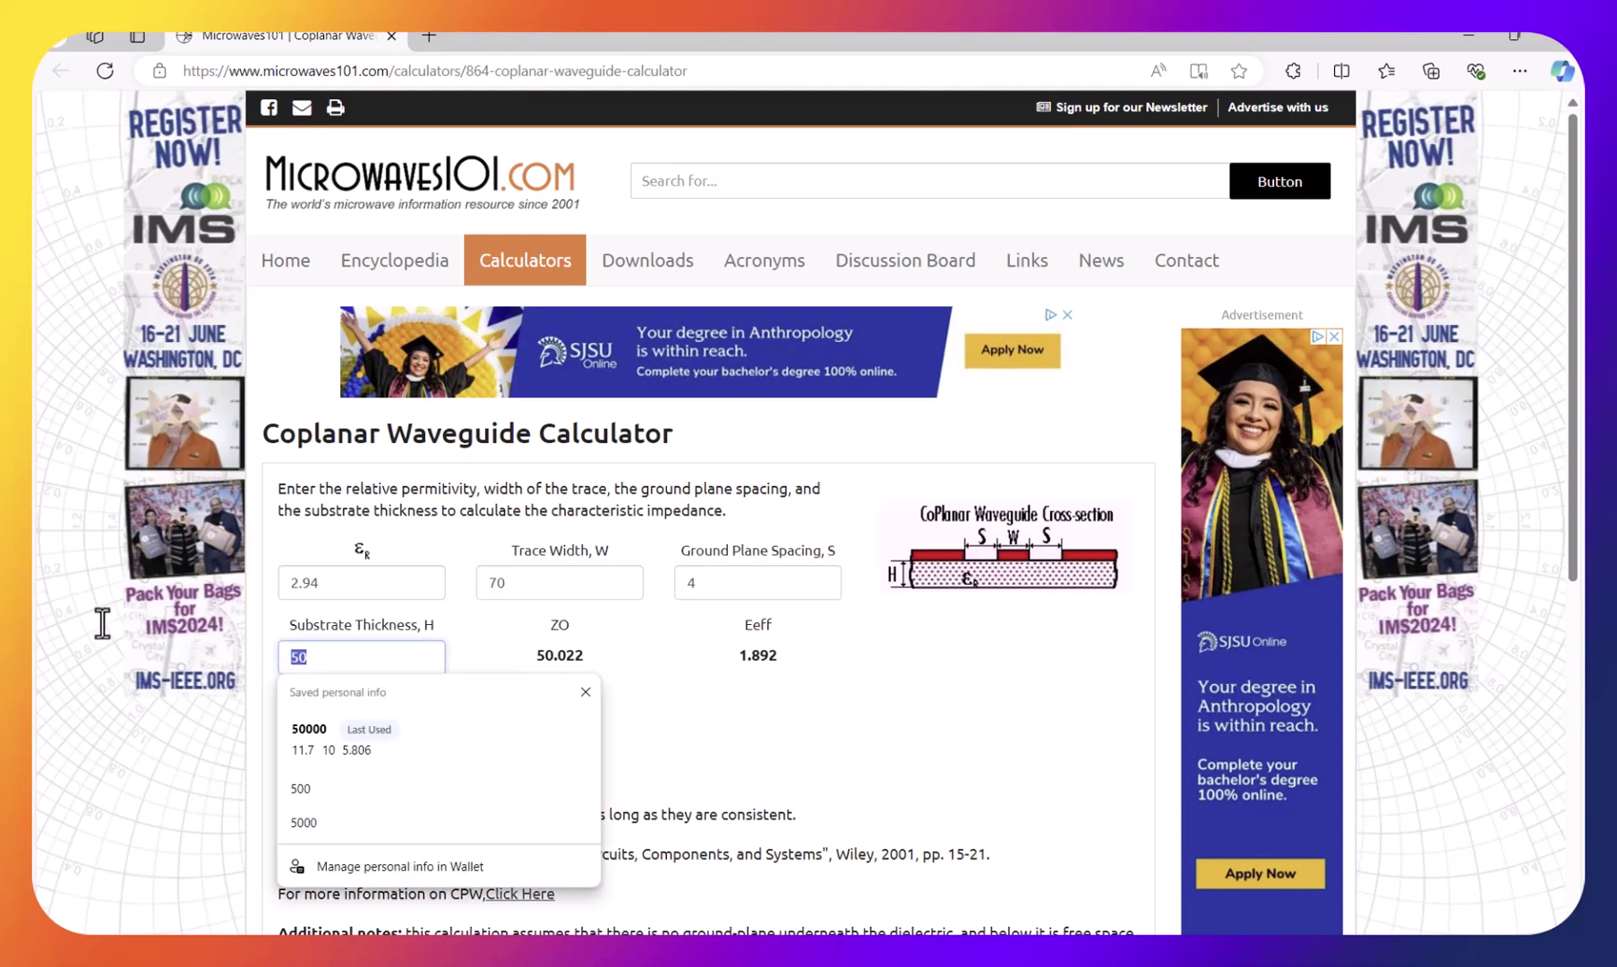
type("50000")
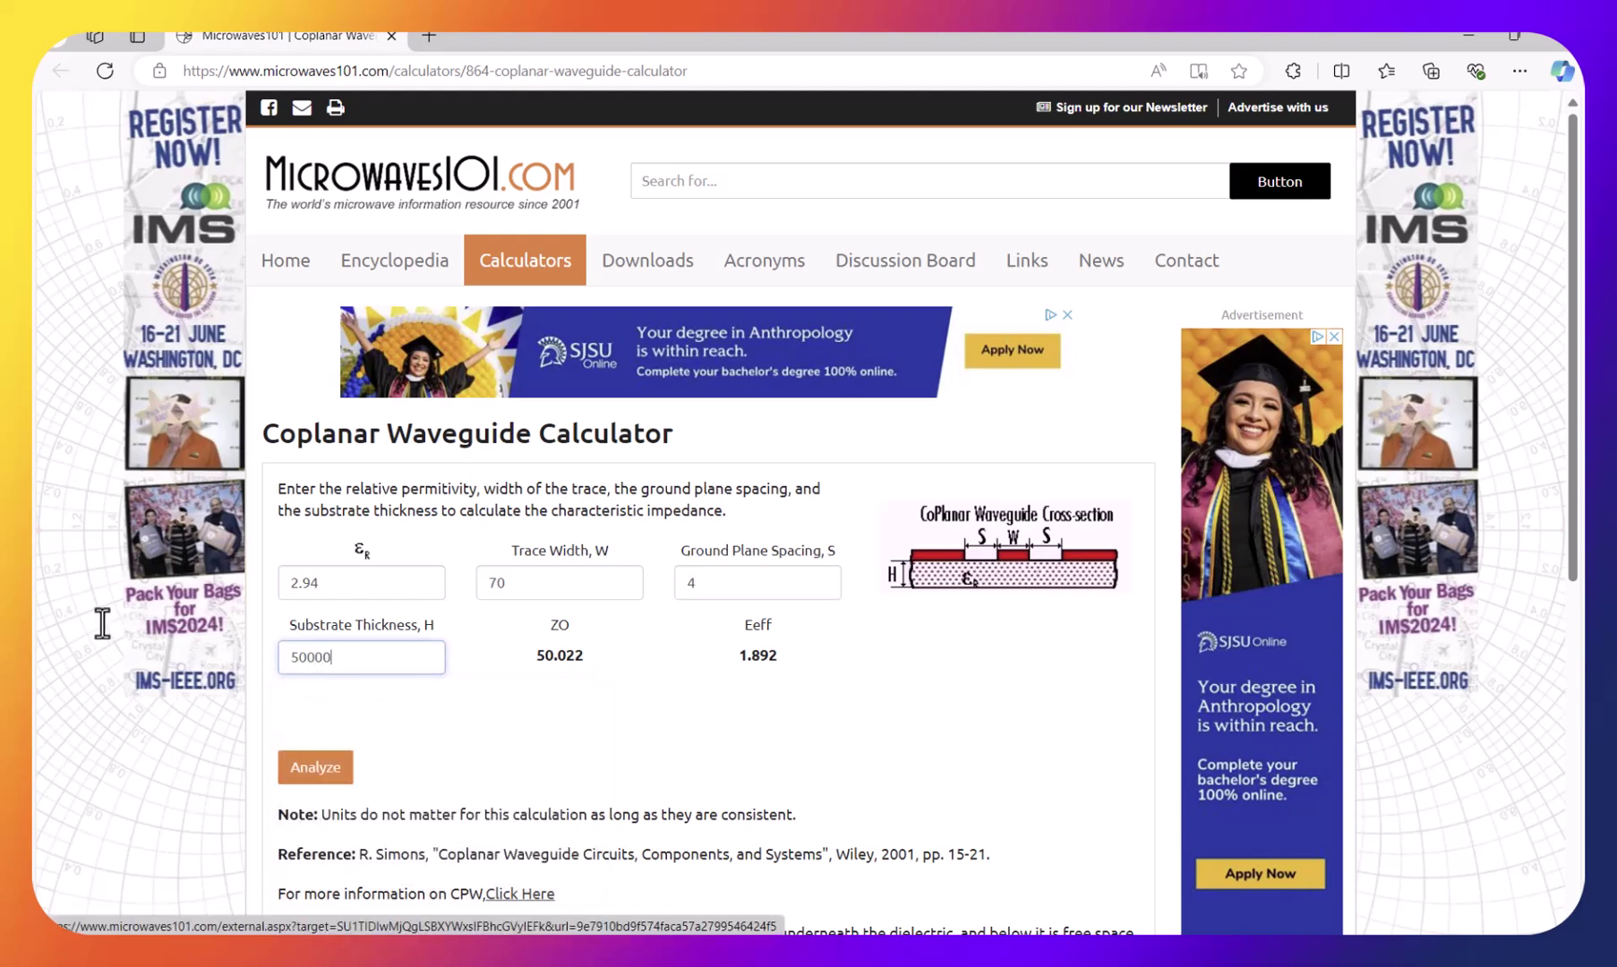
left_click(344, 583)
double_click(342, 584)
type("11.7")
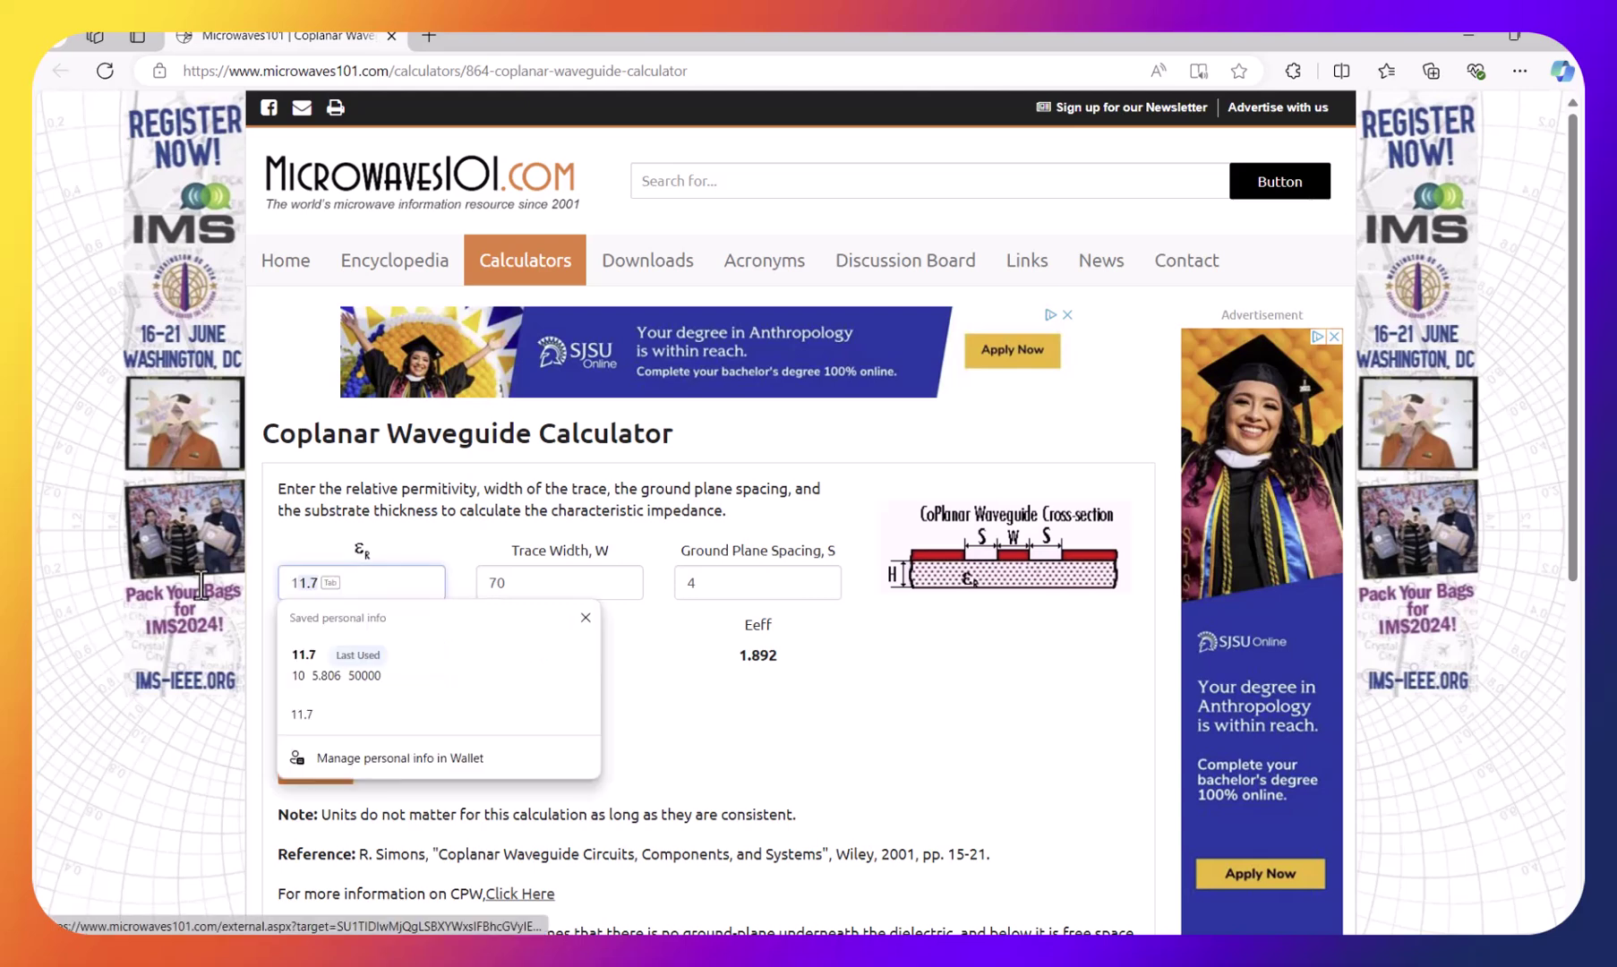
key("Escape")
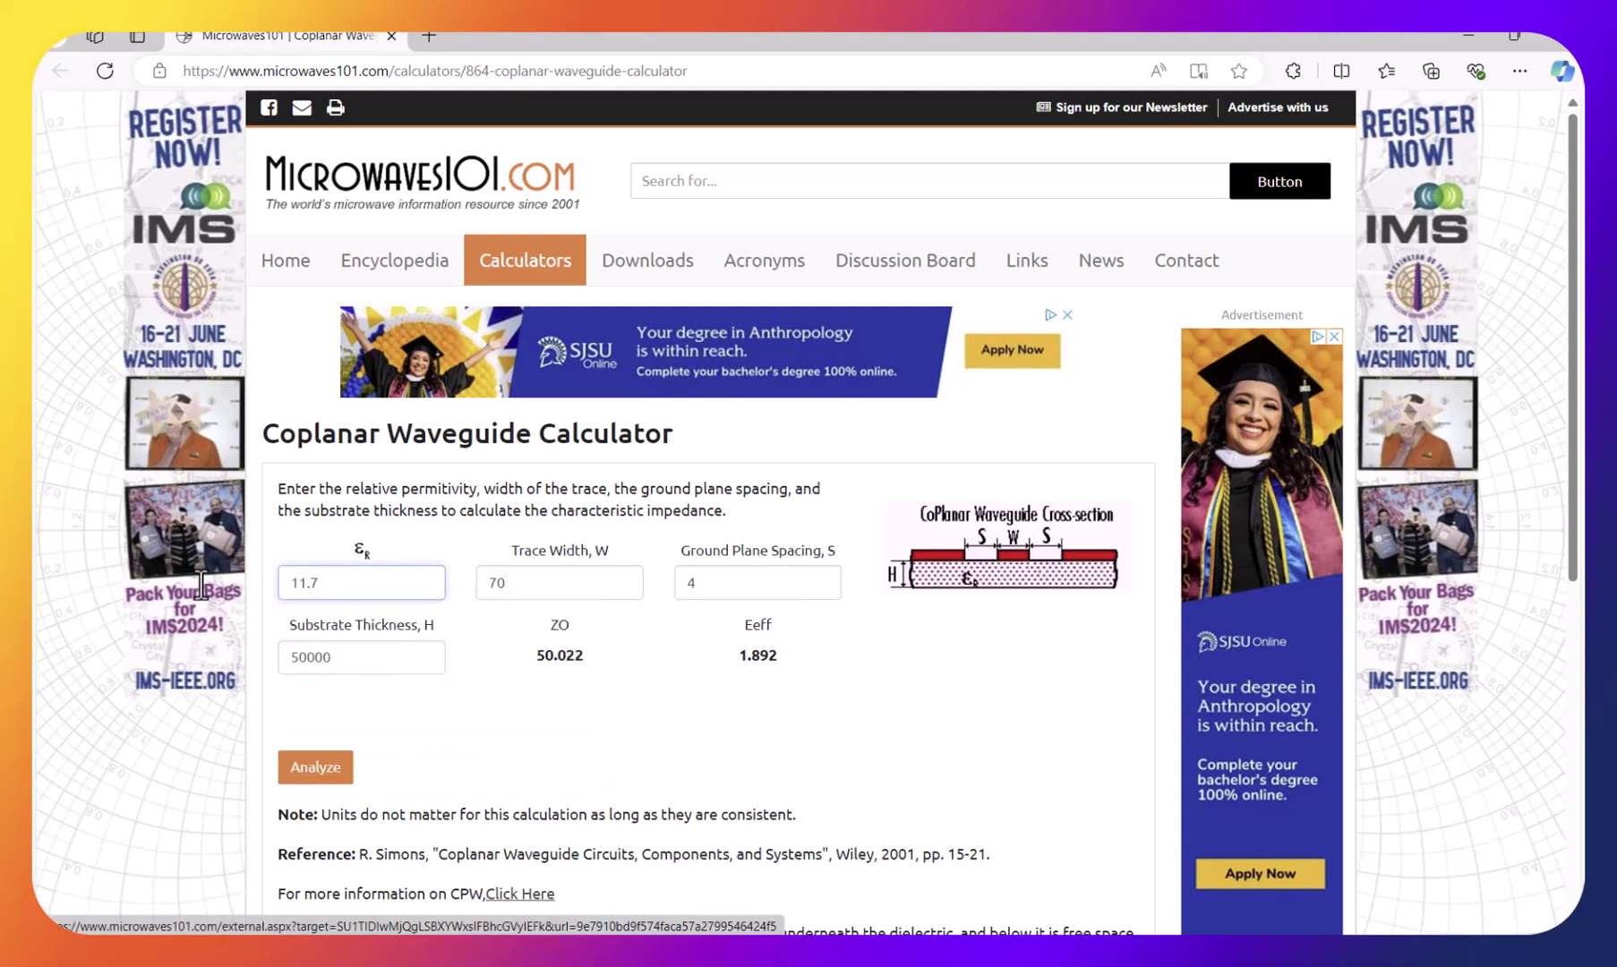
key("BackSpace")
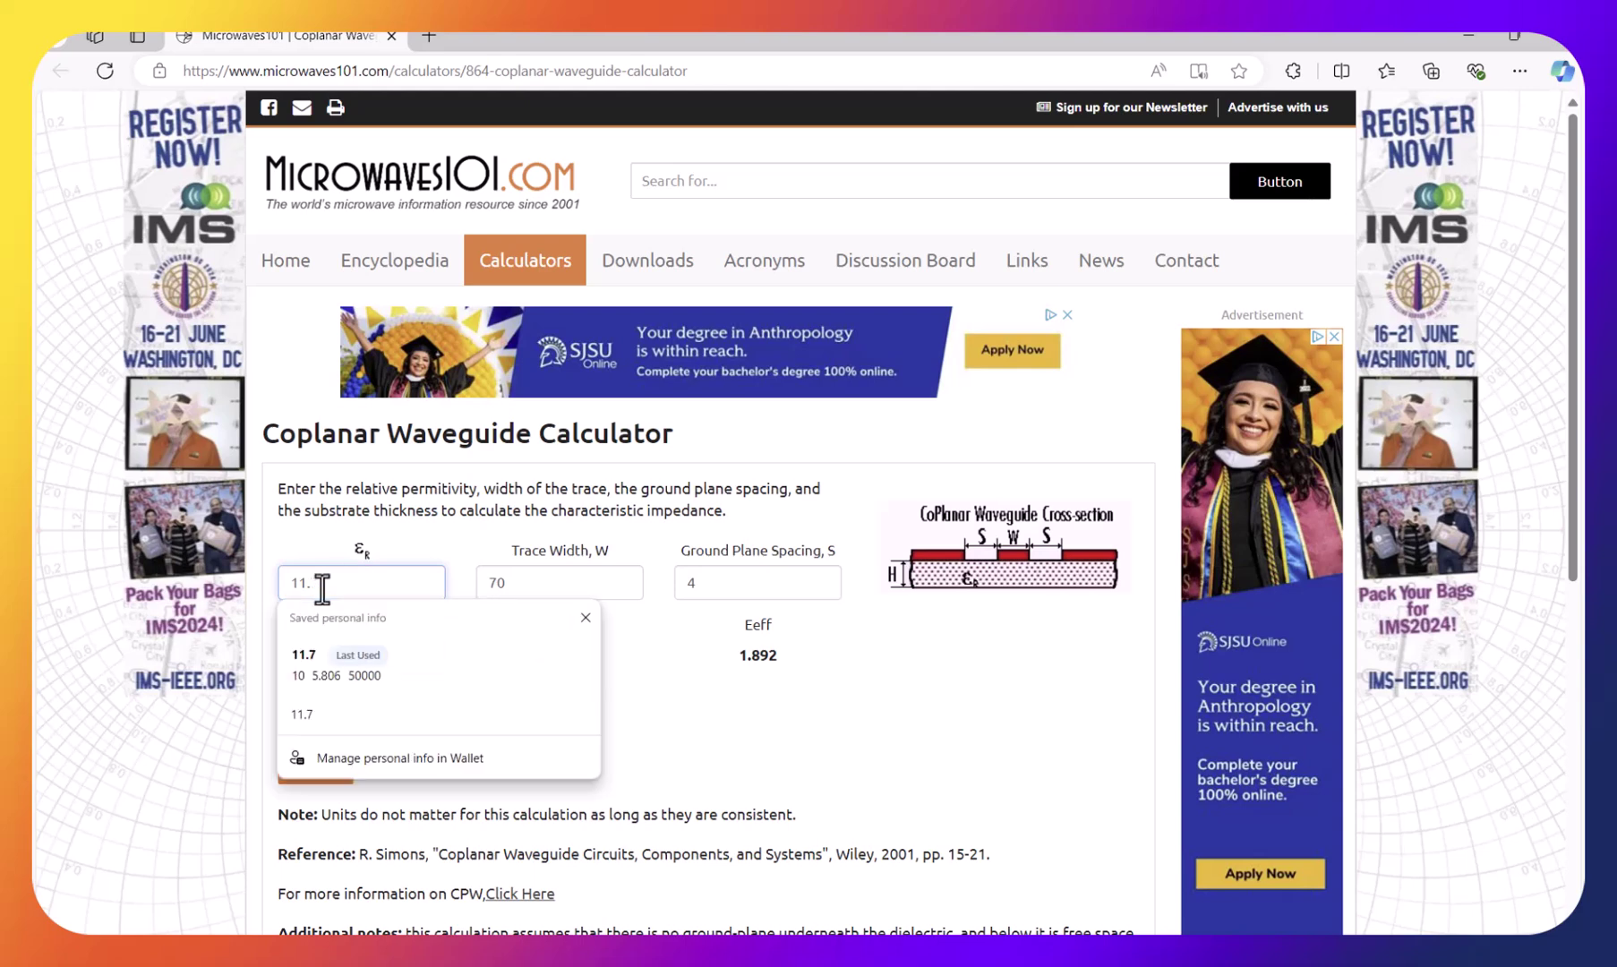
type("7")
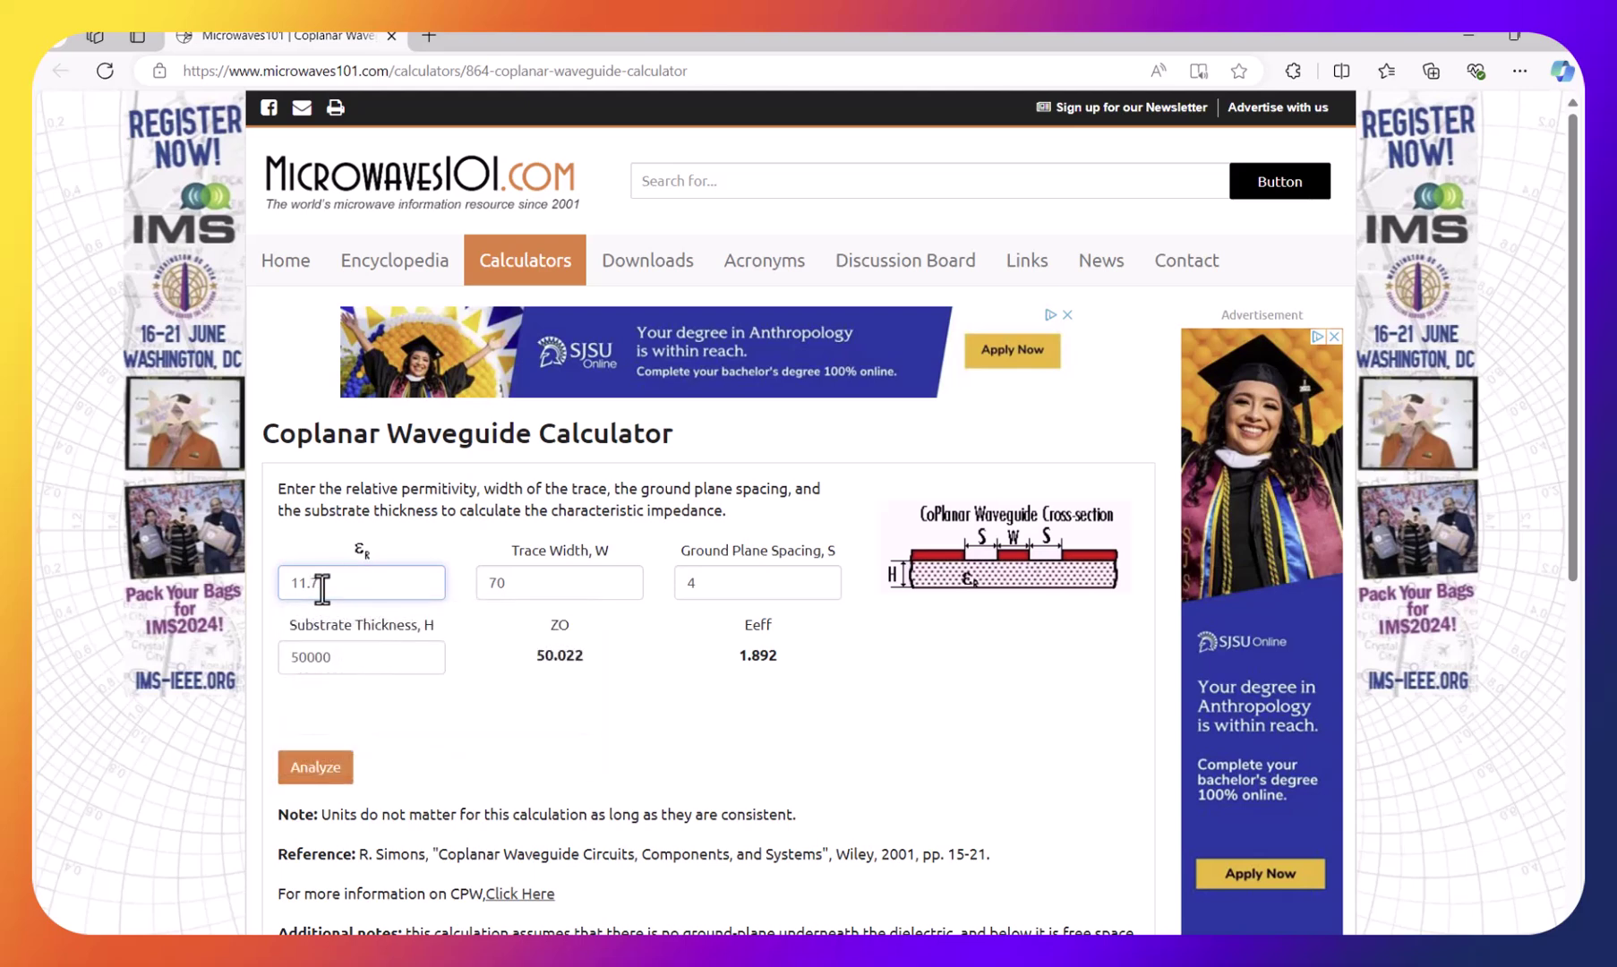
Set trace width to 10, recalculate, then try ground plane spacing 6.8
left_click(590, 582)
left_click_drag(590, 583, 414, 570)
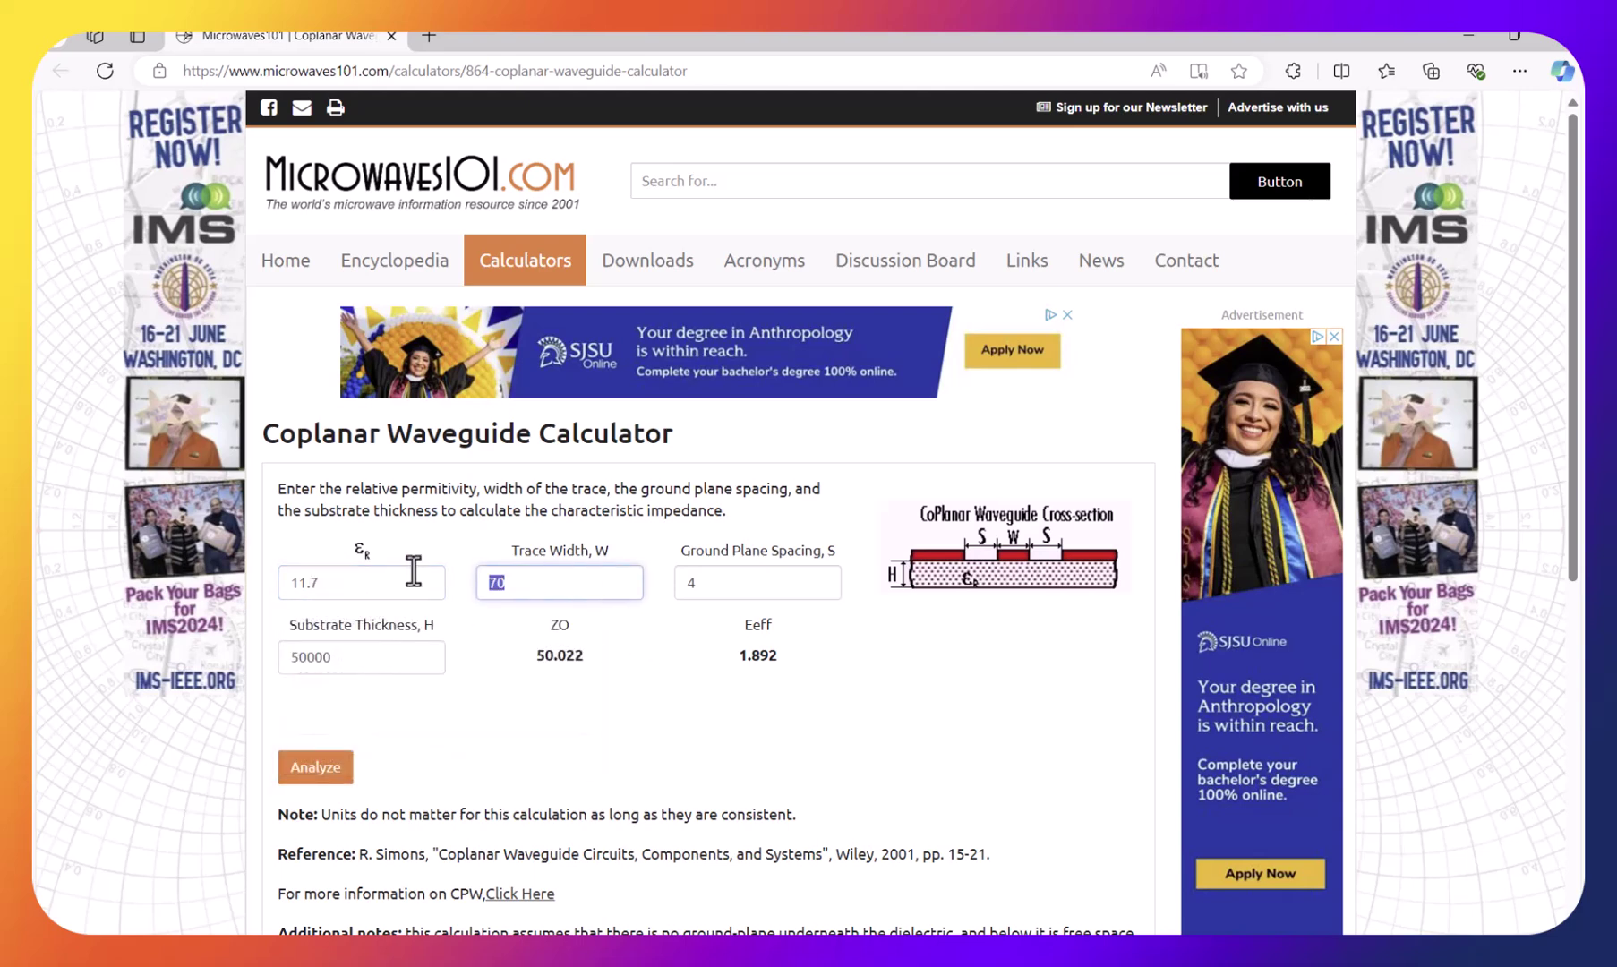
type("10")
left_click(741, 588)
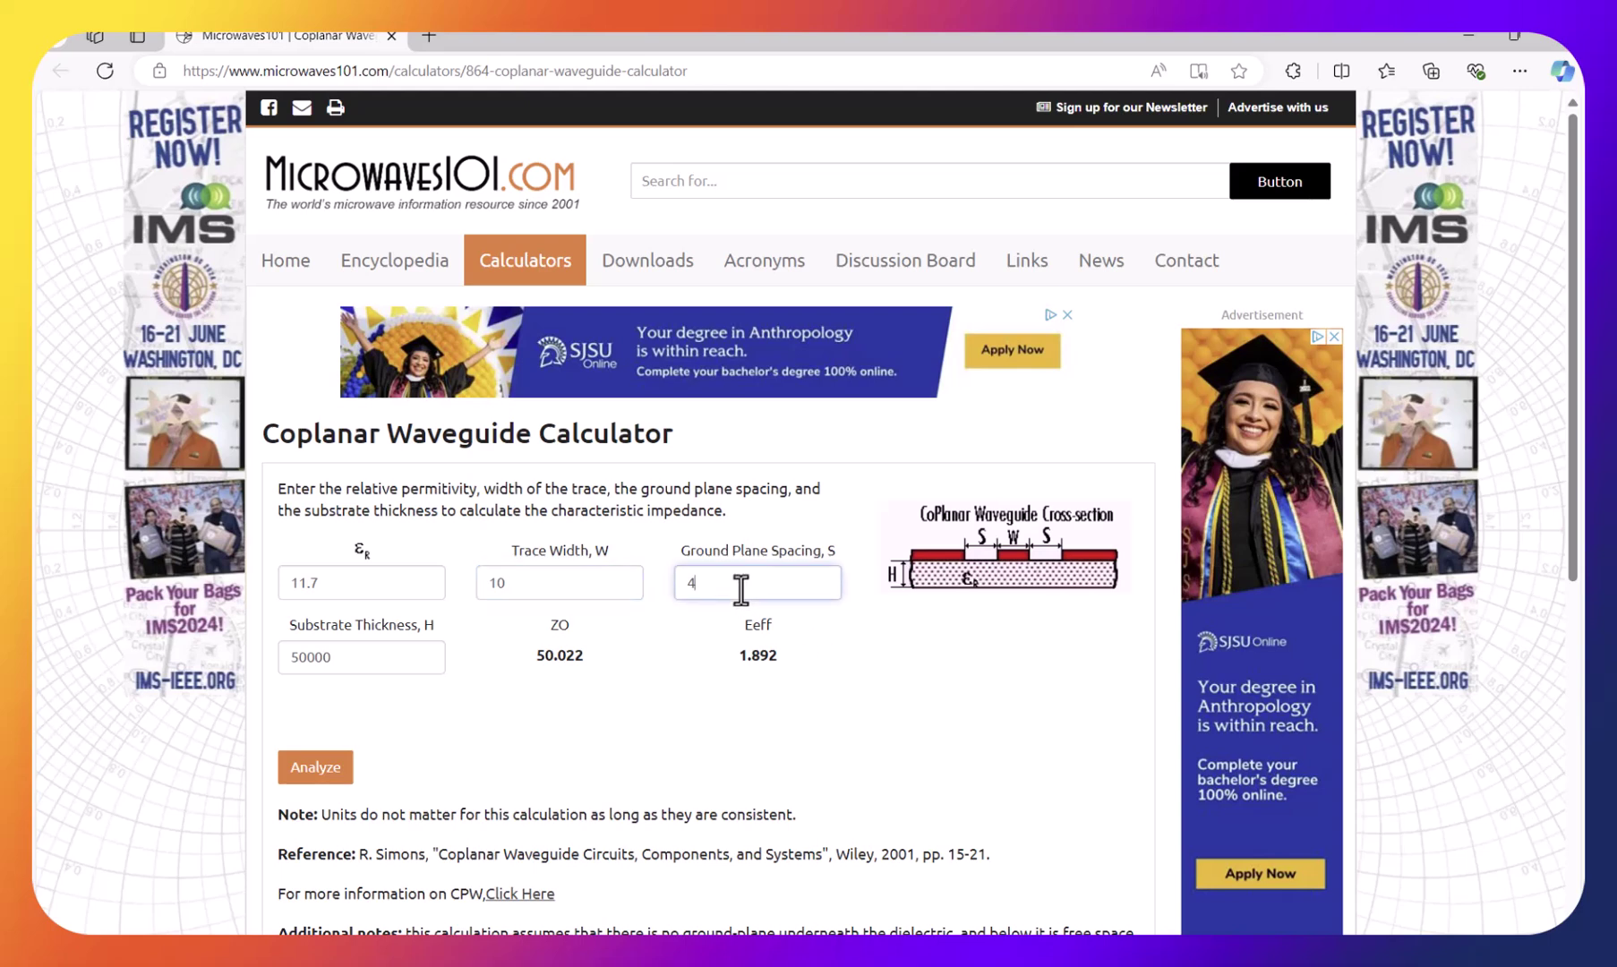
left_click(317, 768)
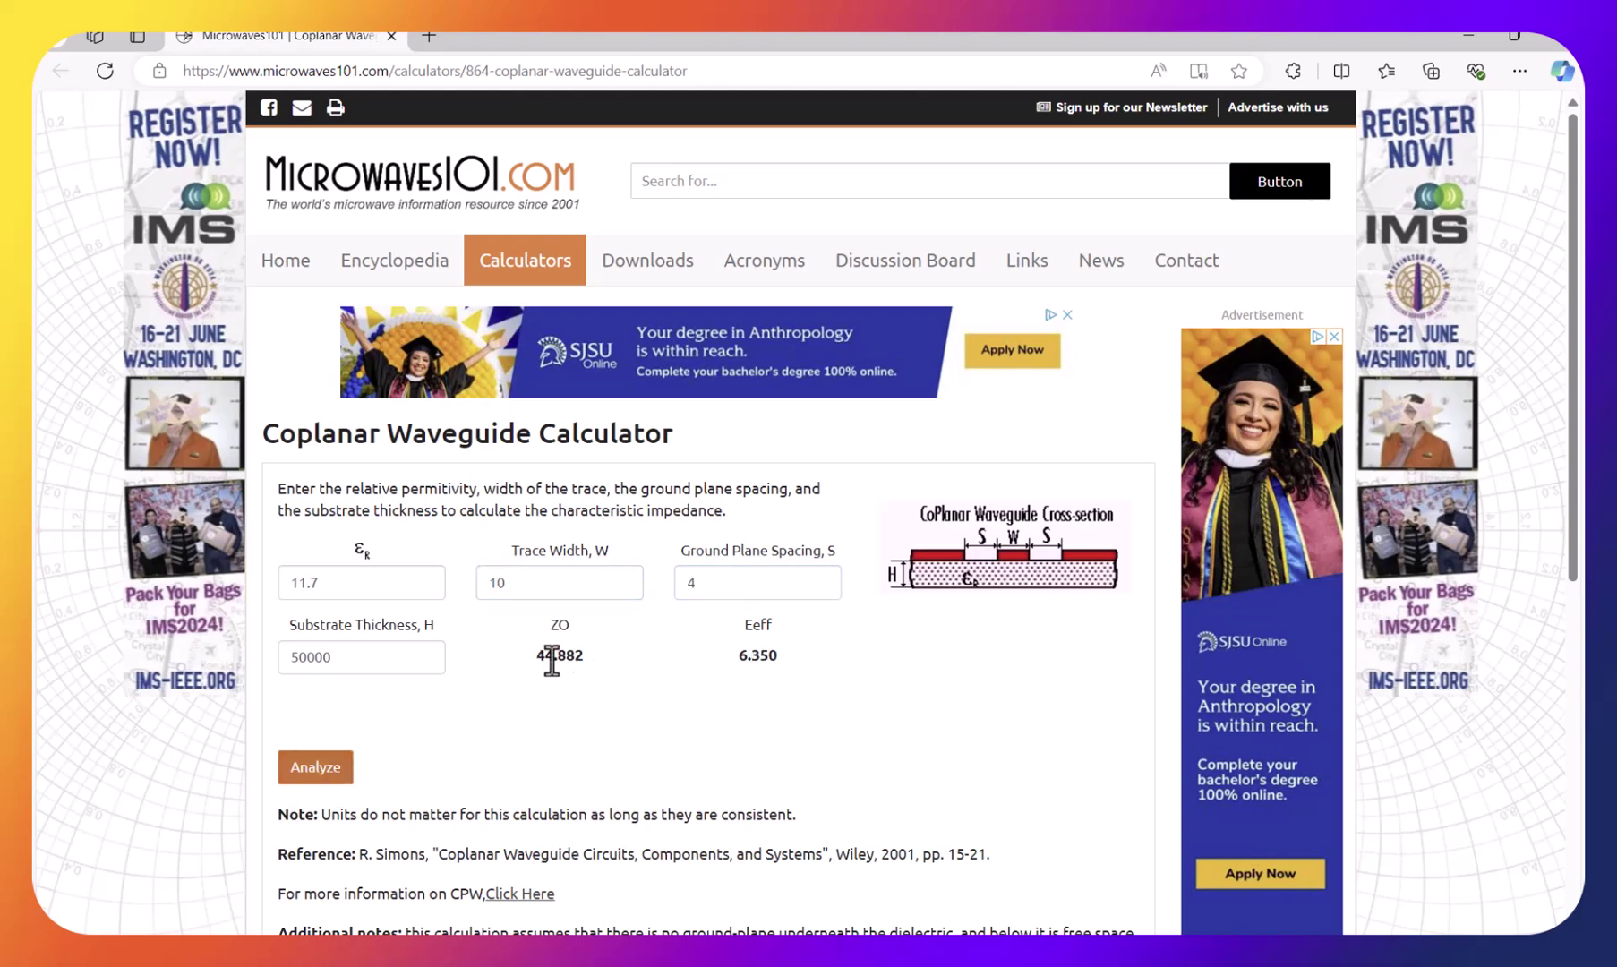
left_click(740, 579)
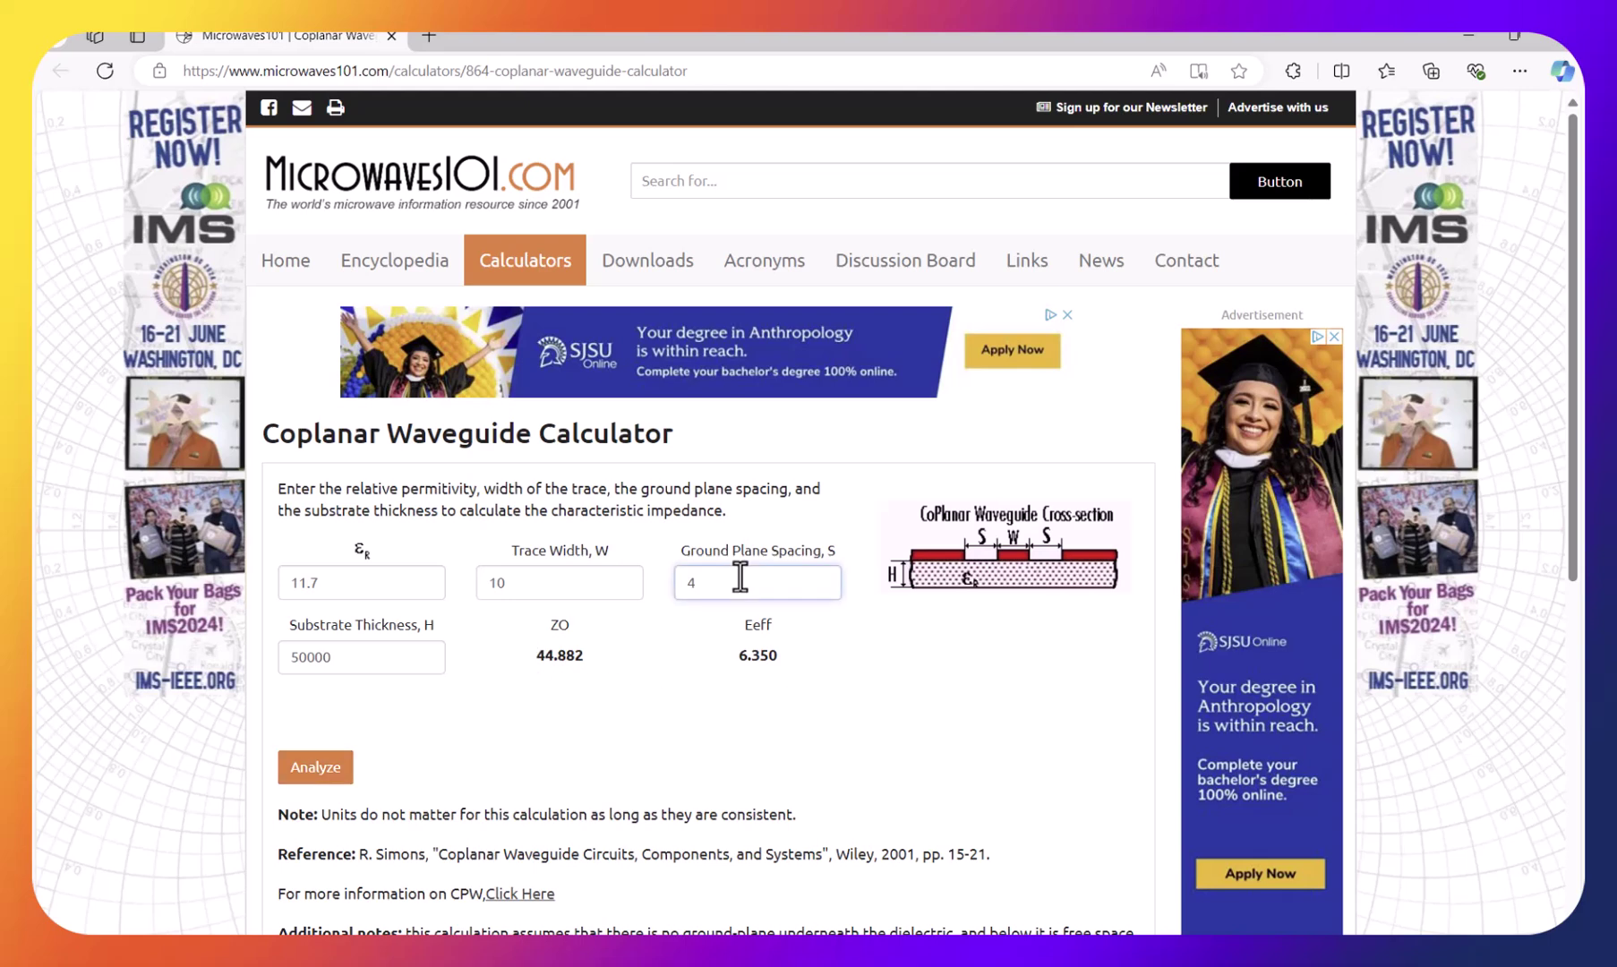
key("BackSpace")
type("6.8")
key("Return")
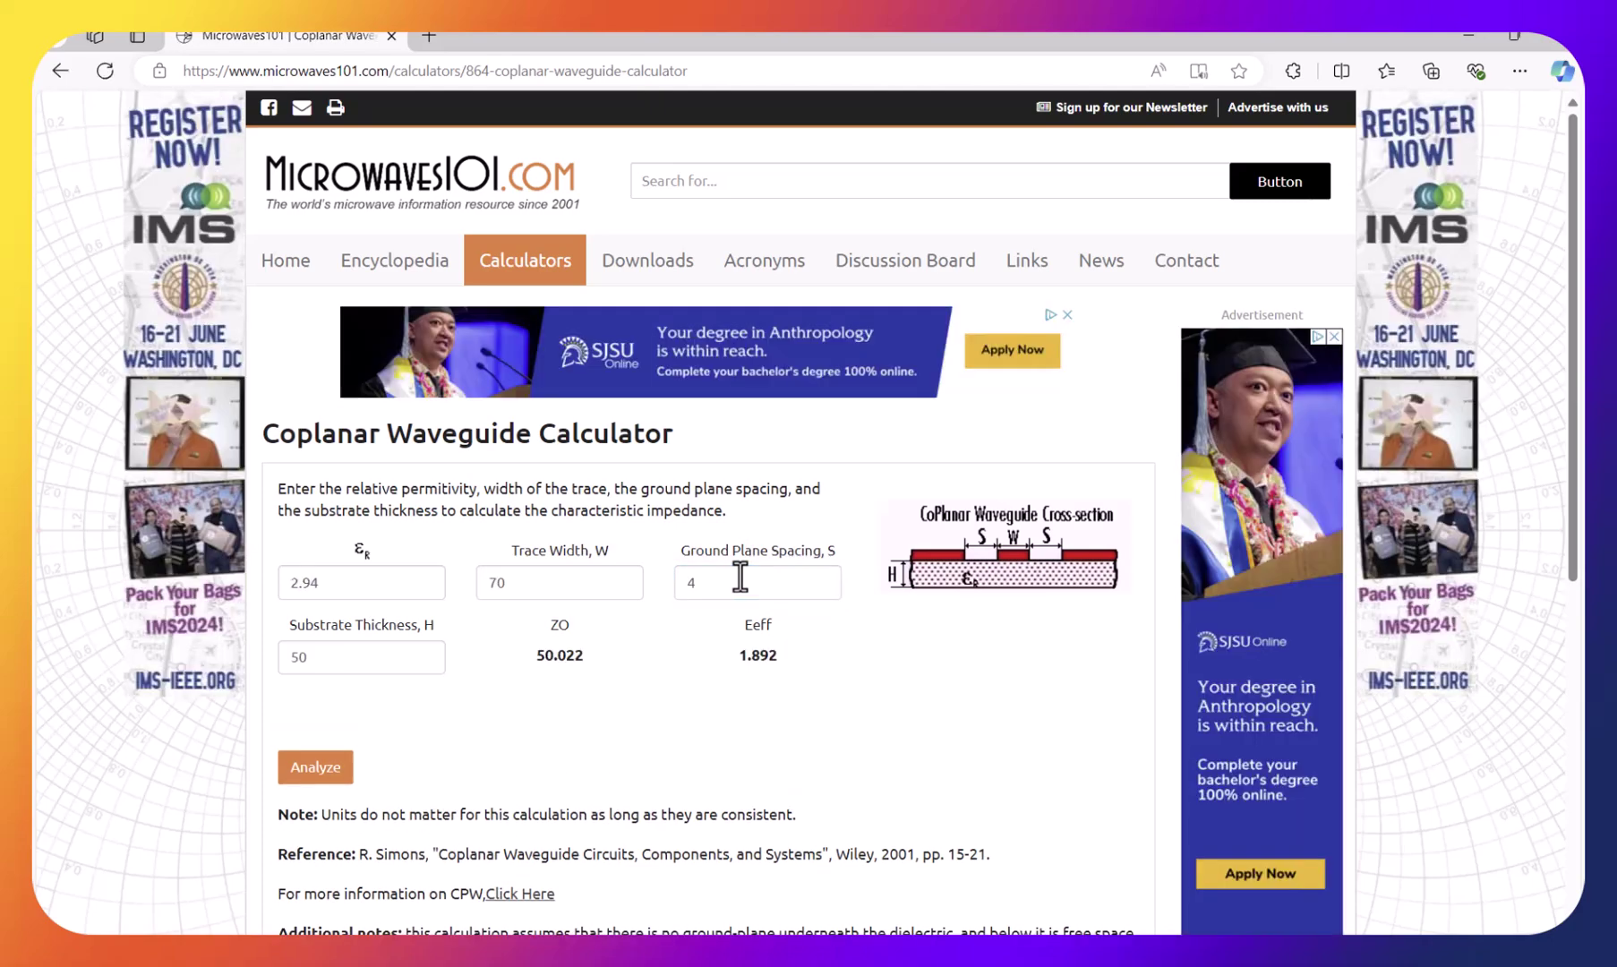
Re-enter permittivity 11.7, thickness 5000 and width 10, then analyze to get Z0 44.882
left_click(740, 577)
left_click_drag(358, 587, 289, 573)
type("11.7")
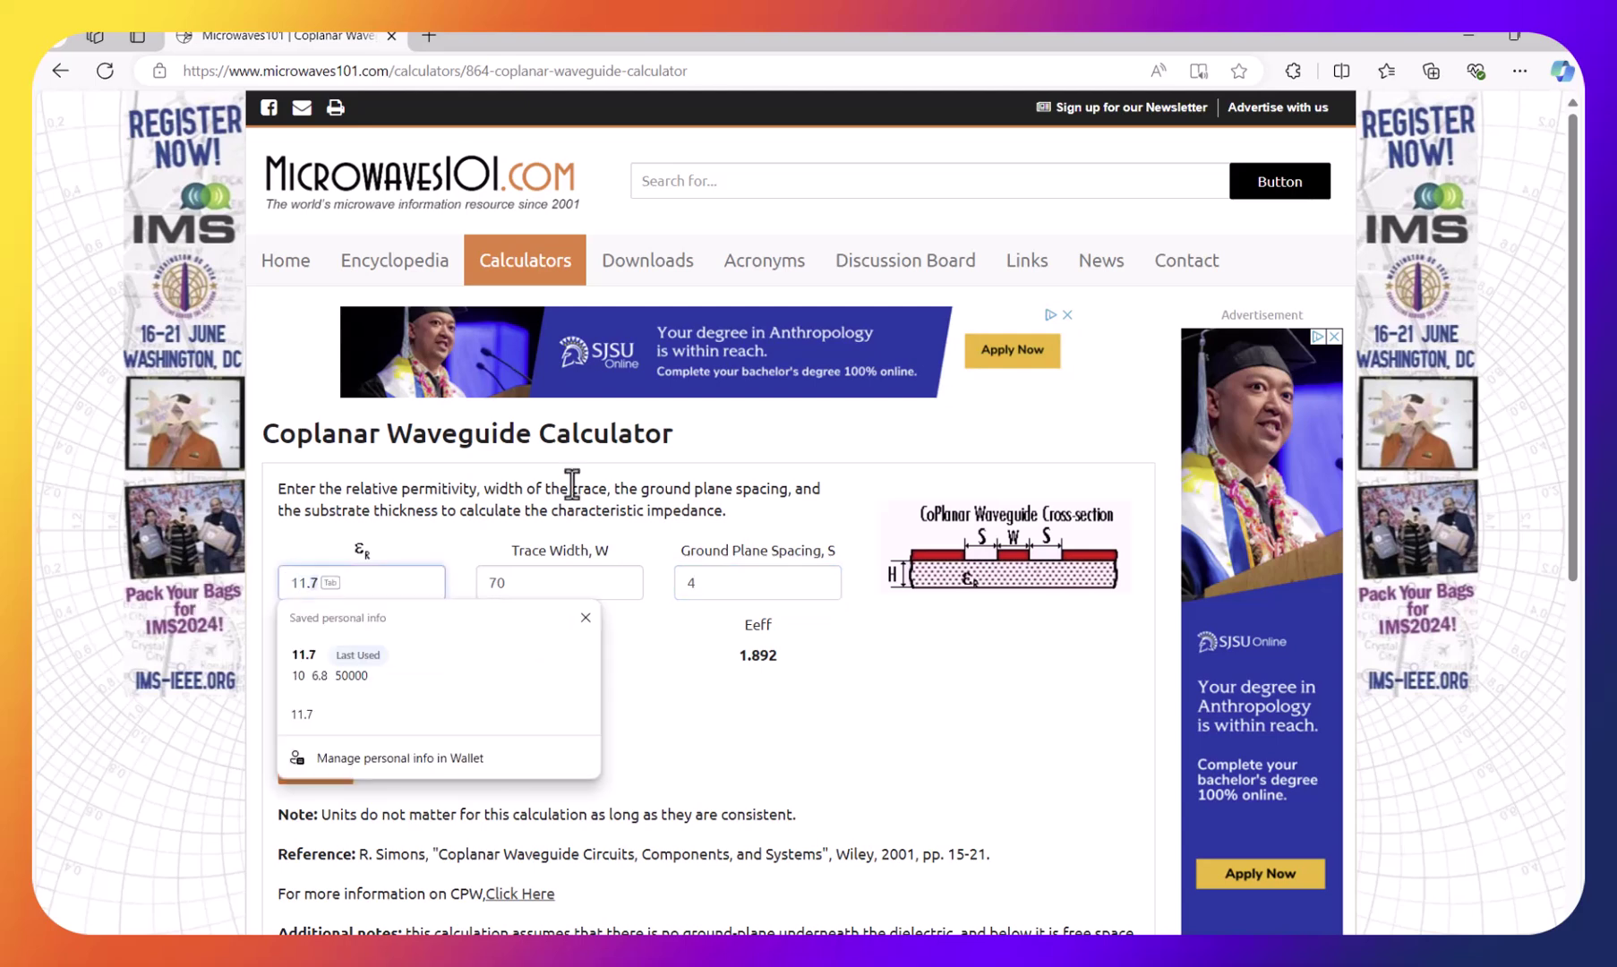
key("Tab")
key("Tab")
key("Tab")
key("Tab")
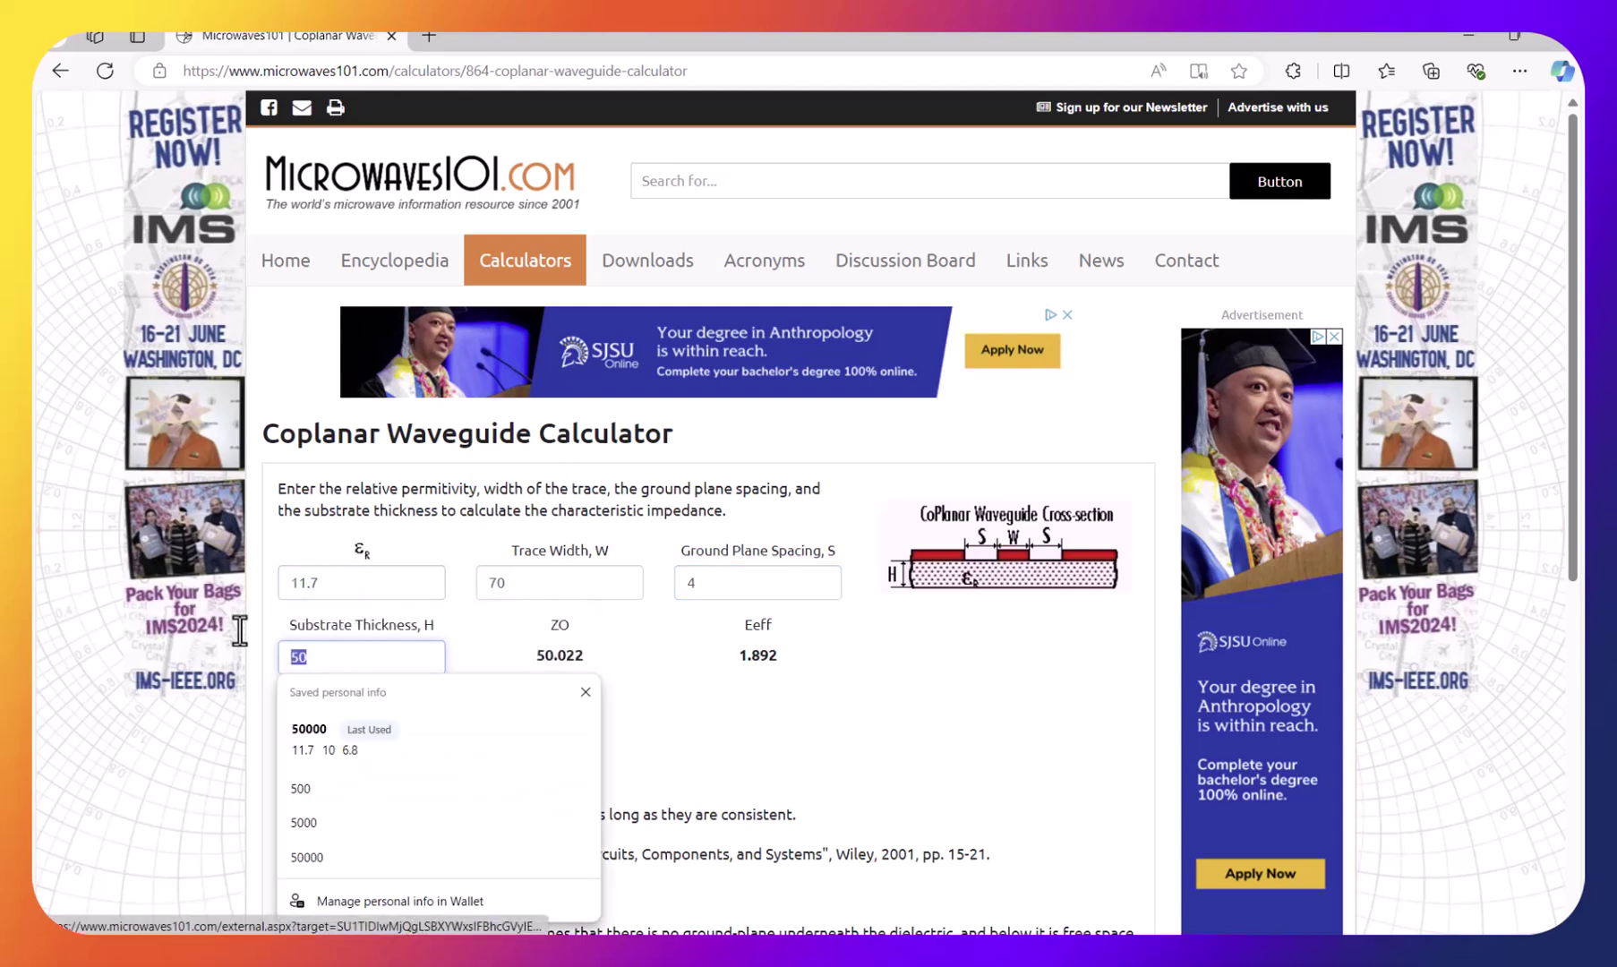
type("5000")
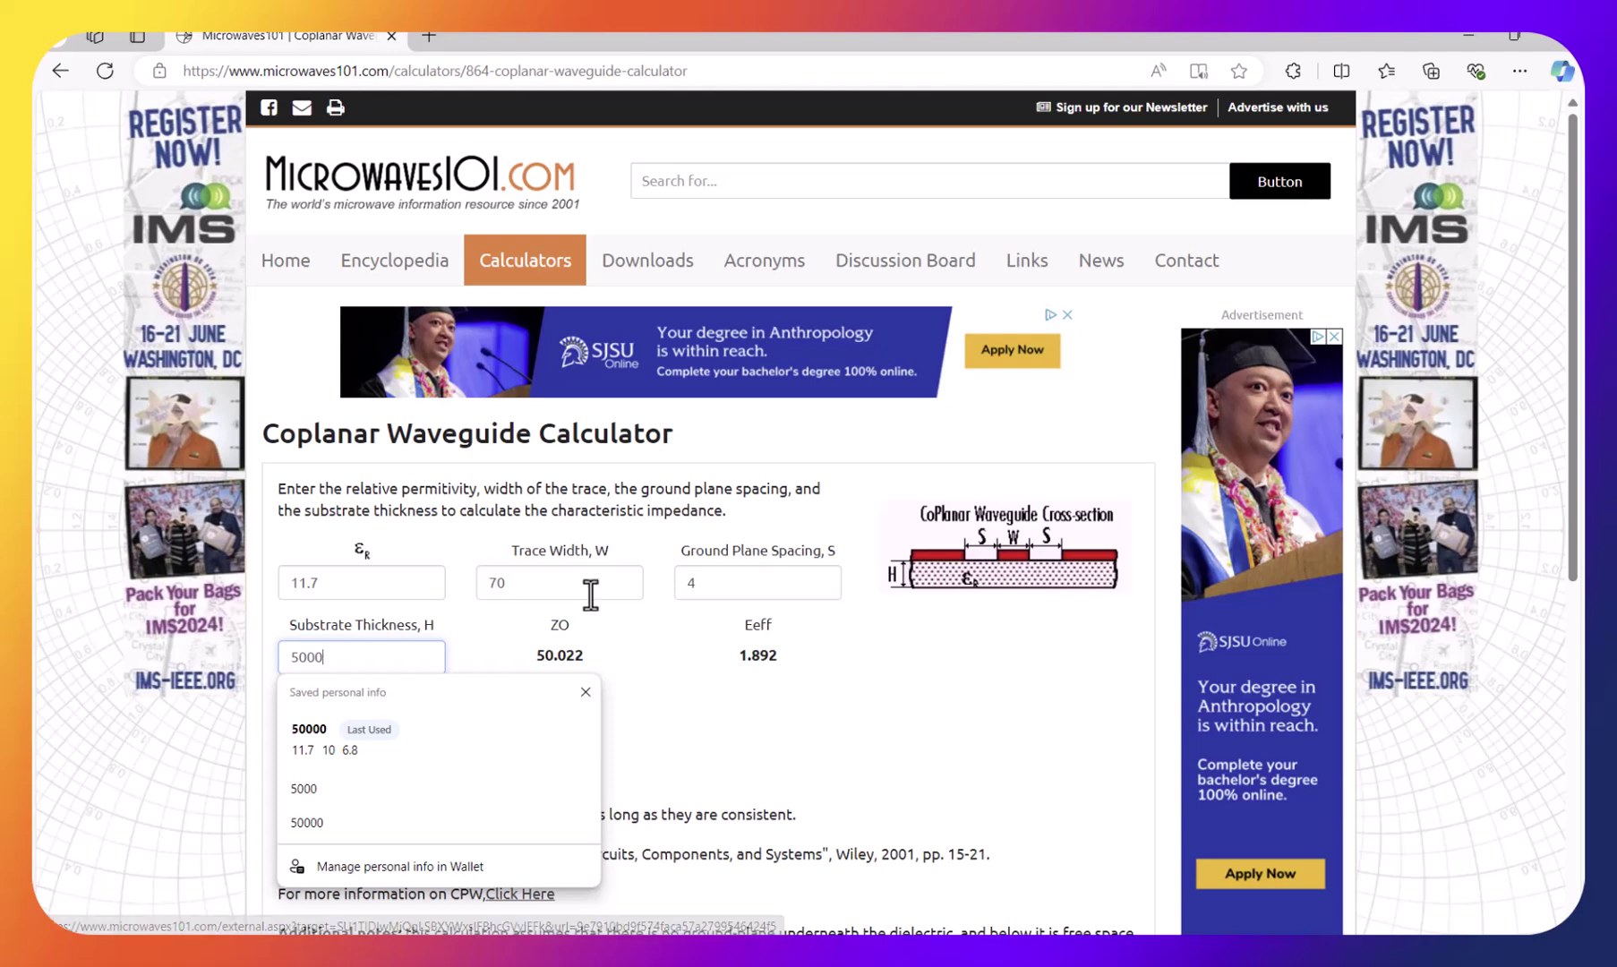
double_click(590, 594)
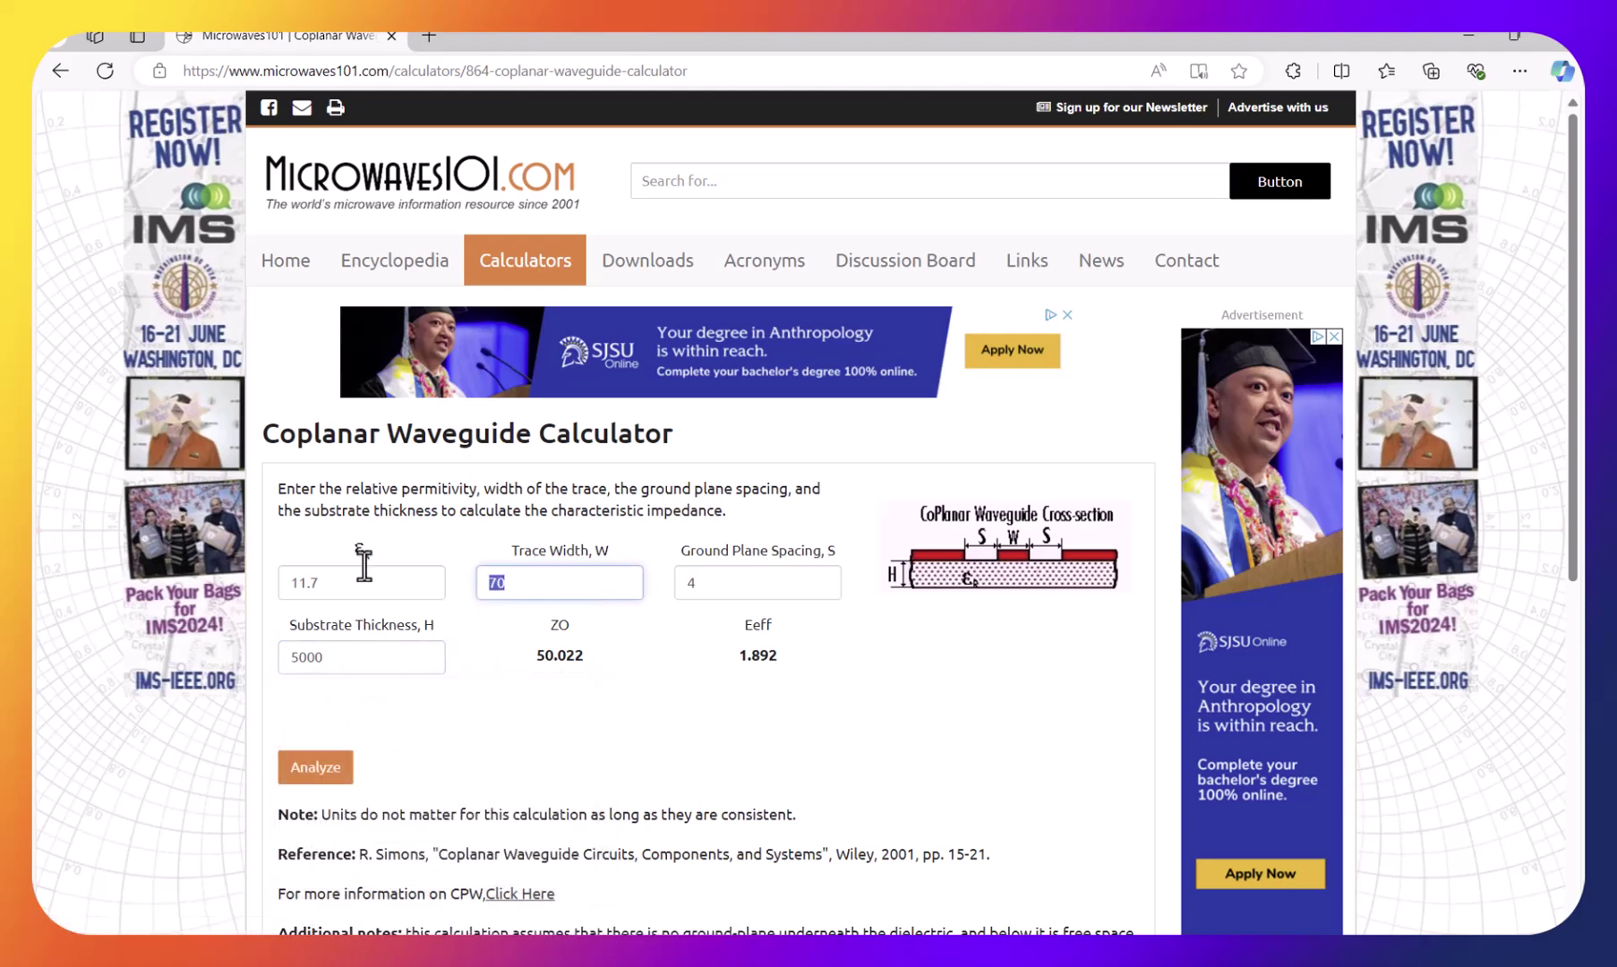
type("10")
left_click(328, 770)
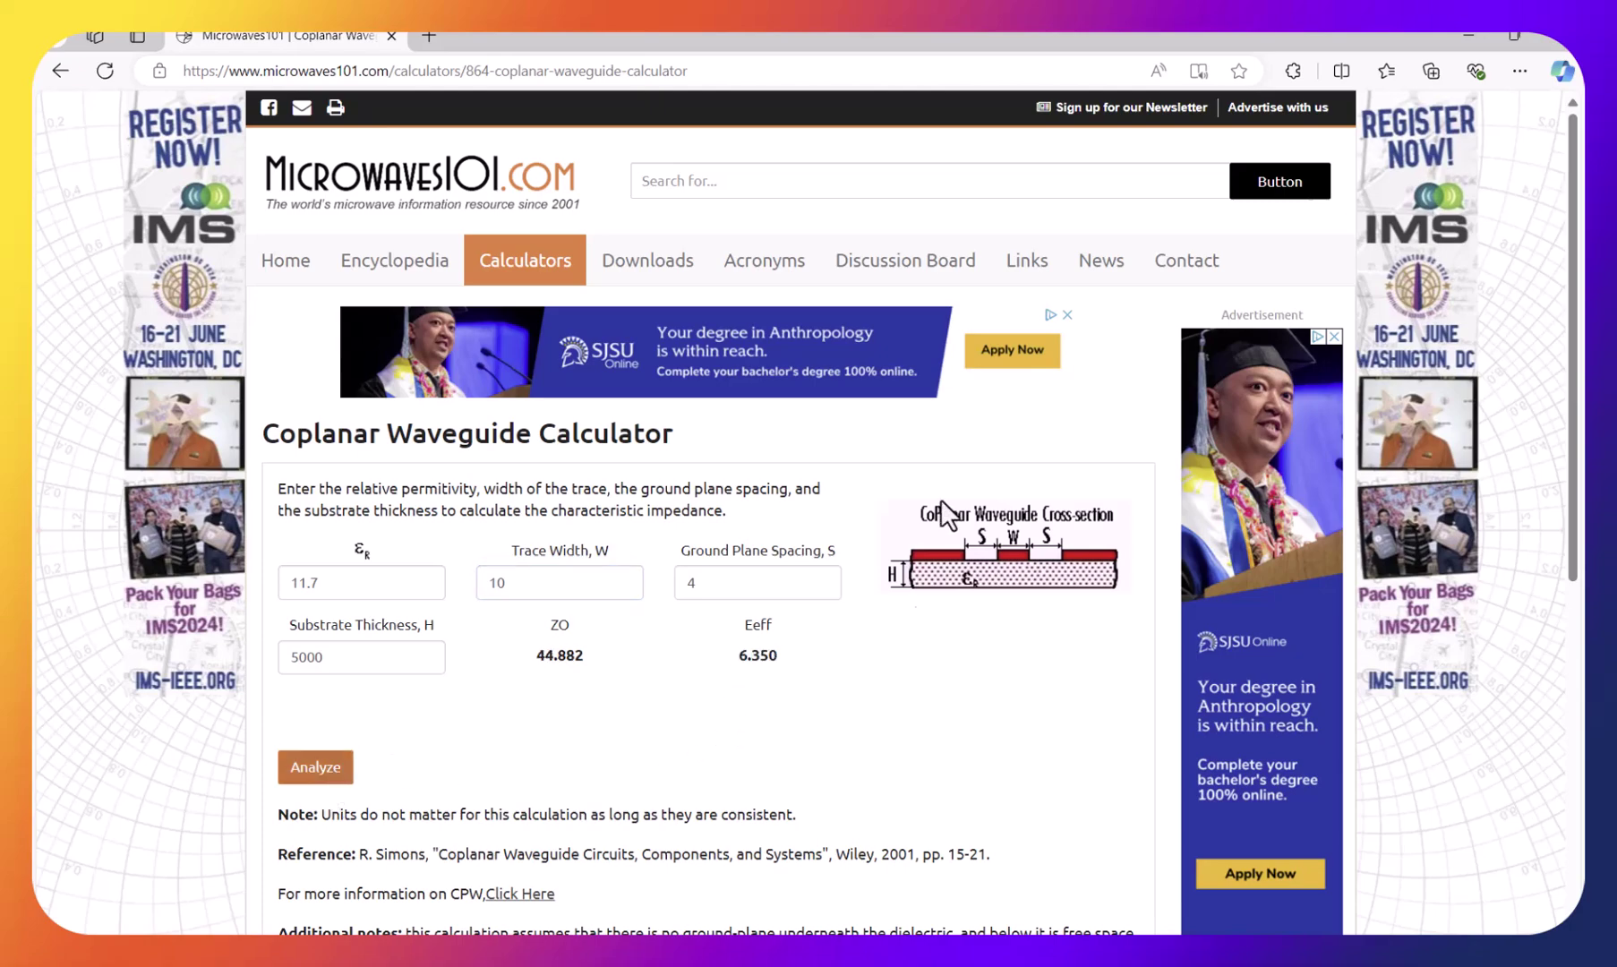
Back in the HFSS layout, zoom into the strips and restart a Measure Position from a strip edge
mouse_move(1075, 927)
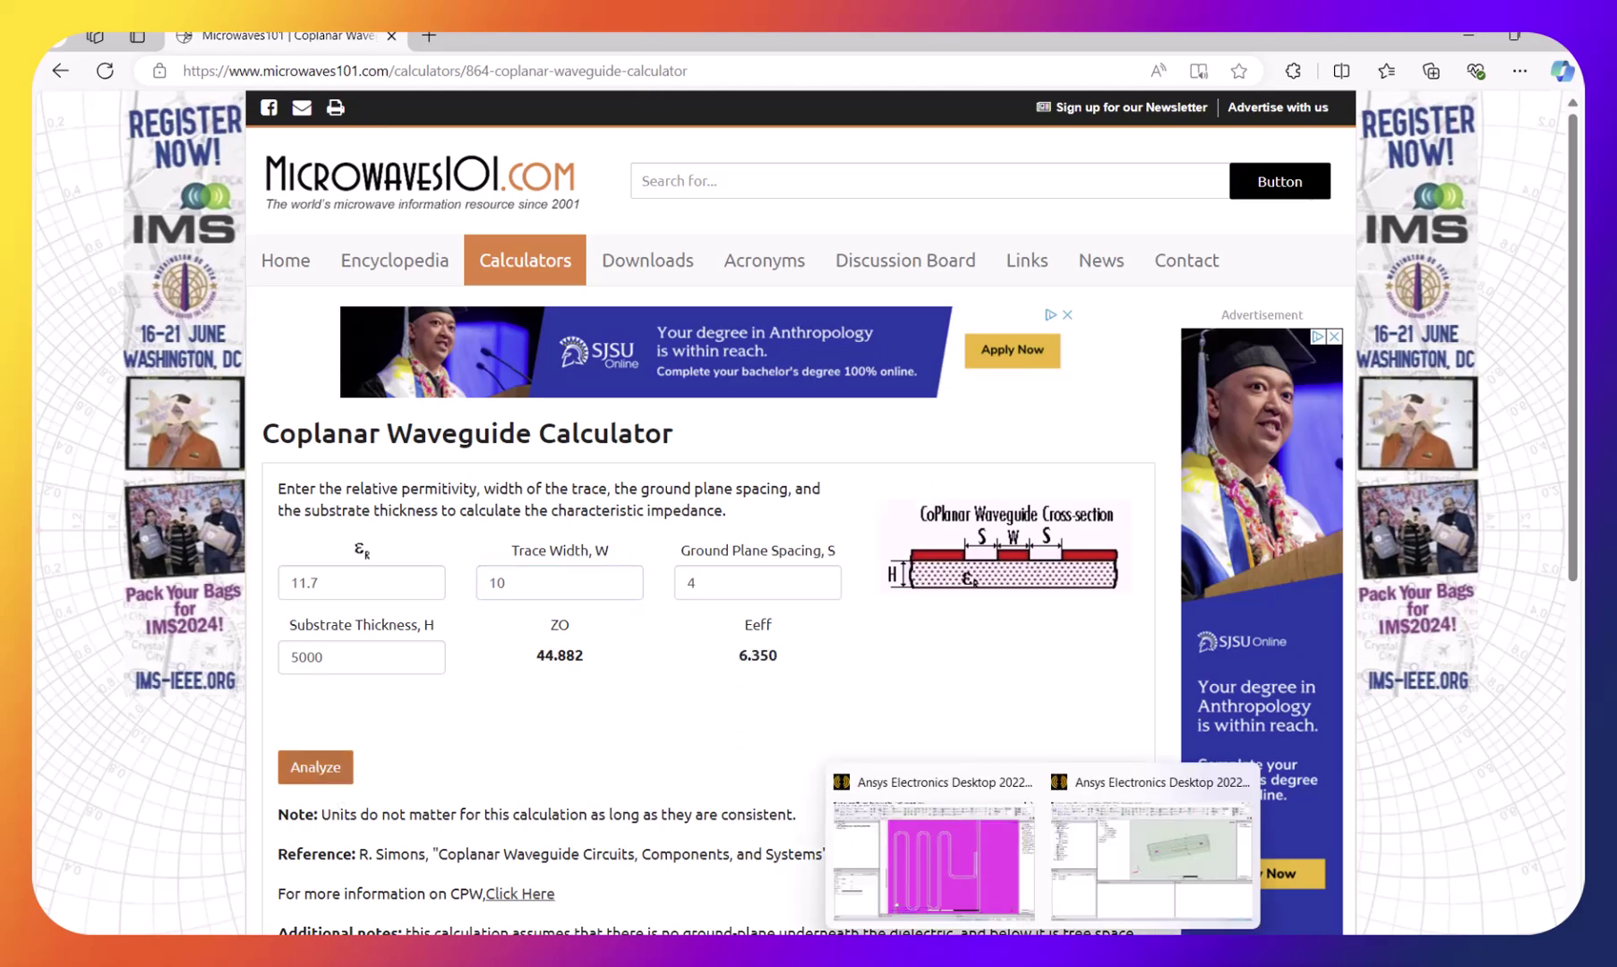
left_click(992, 902)
scroll(1128, 483, "up", 3)
scroll(1128, 465, "up", 6)
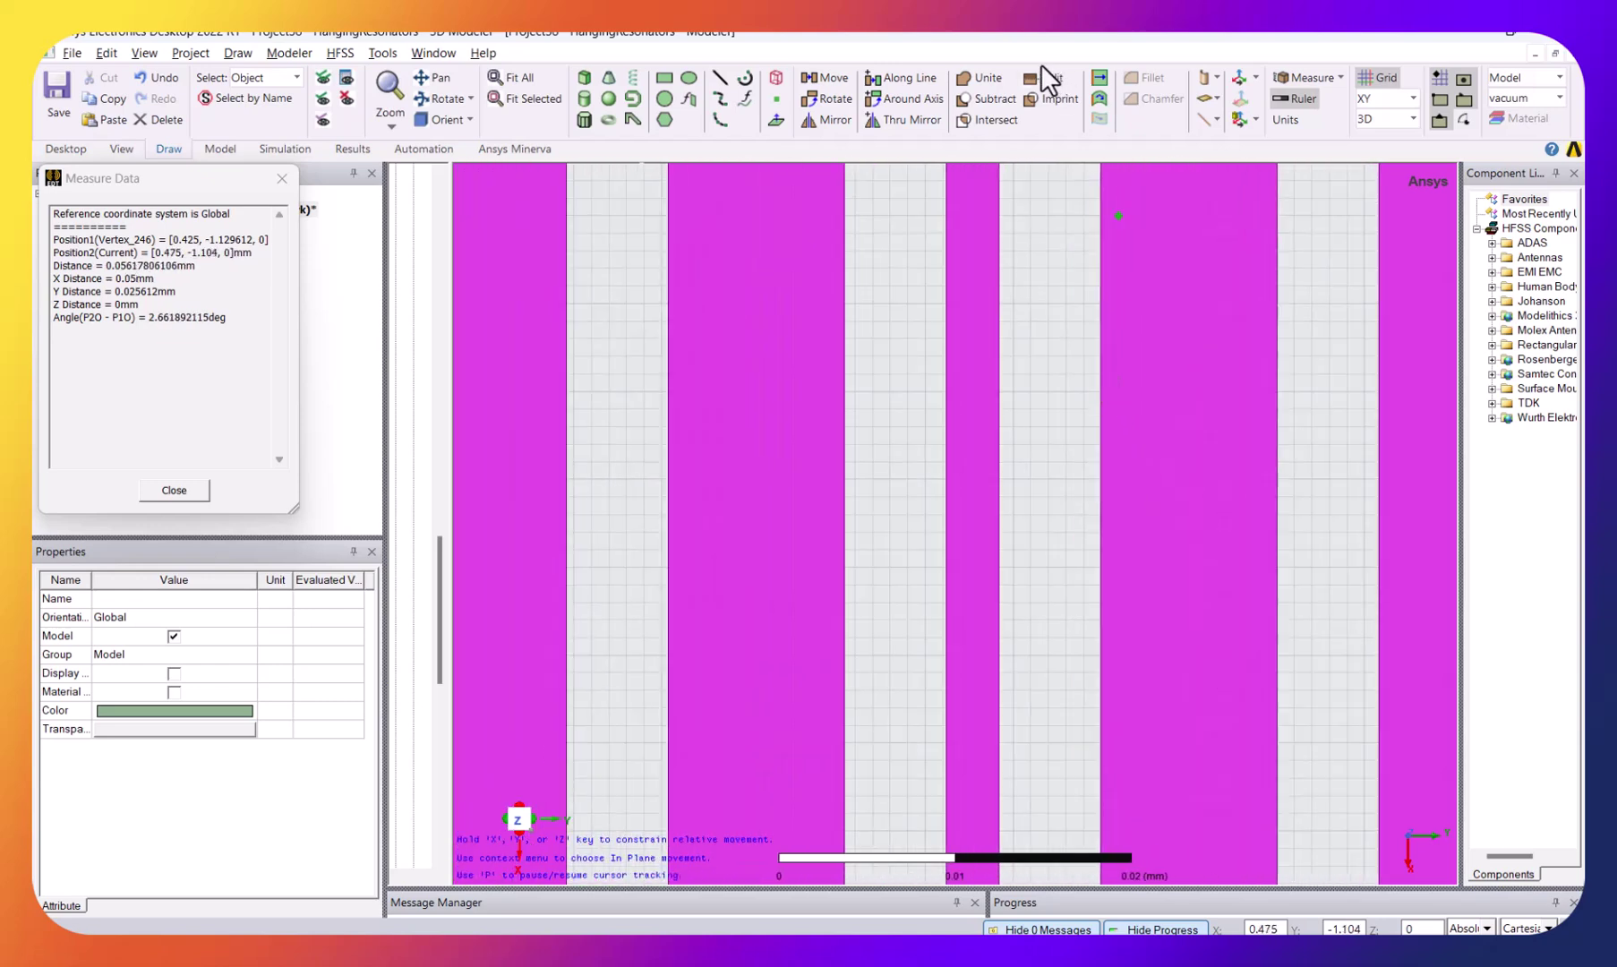
left_click(1296, 78)
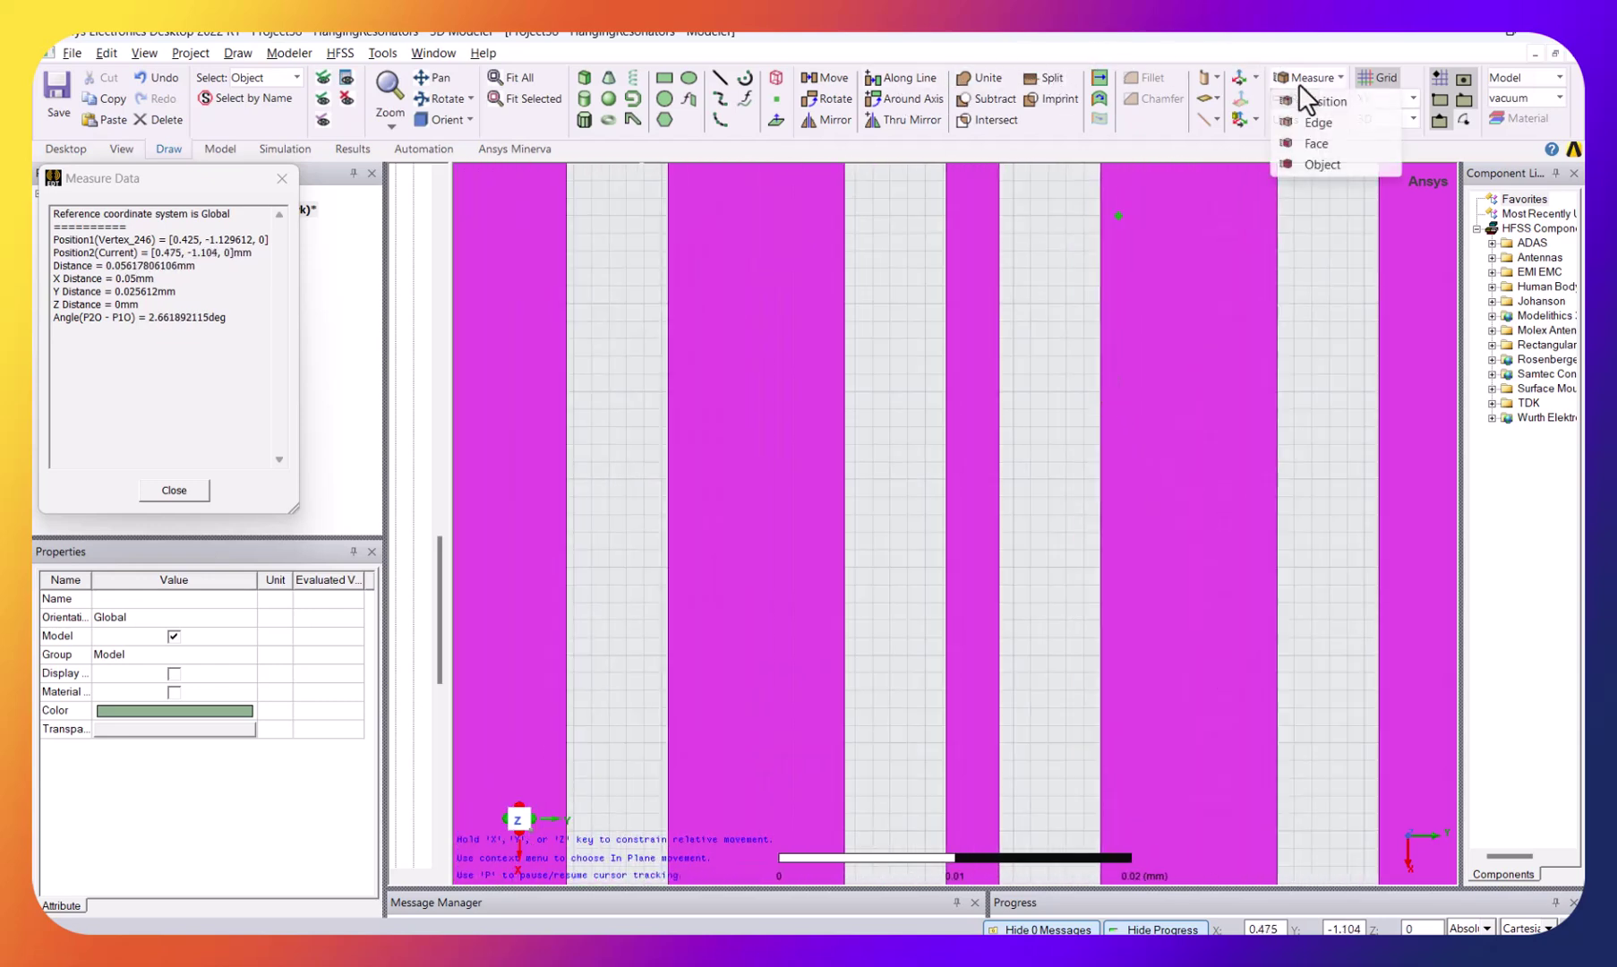
left_click(1306, 98)
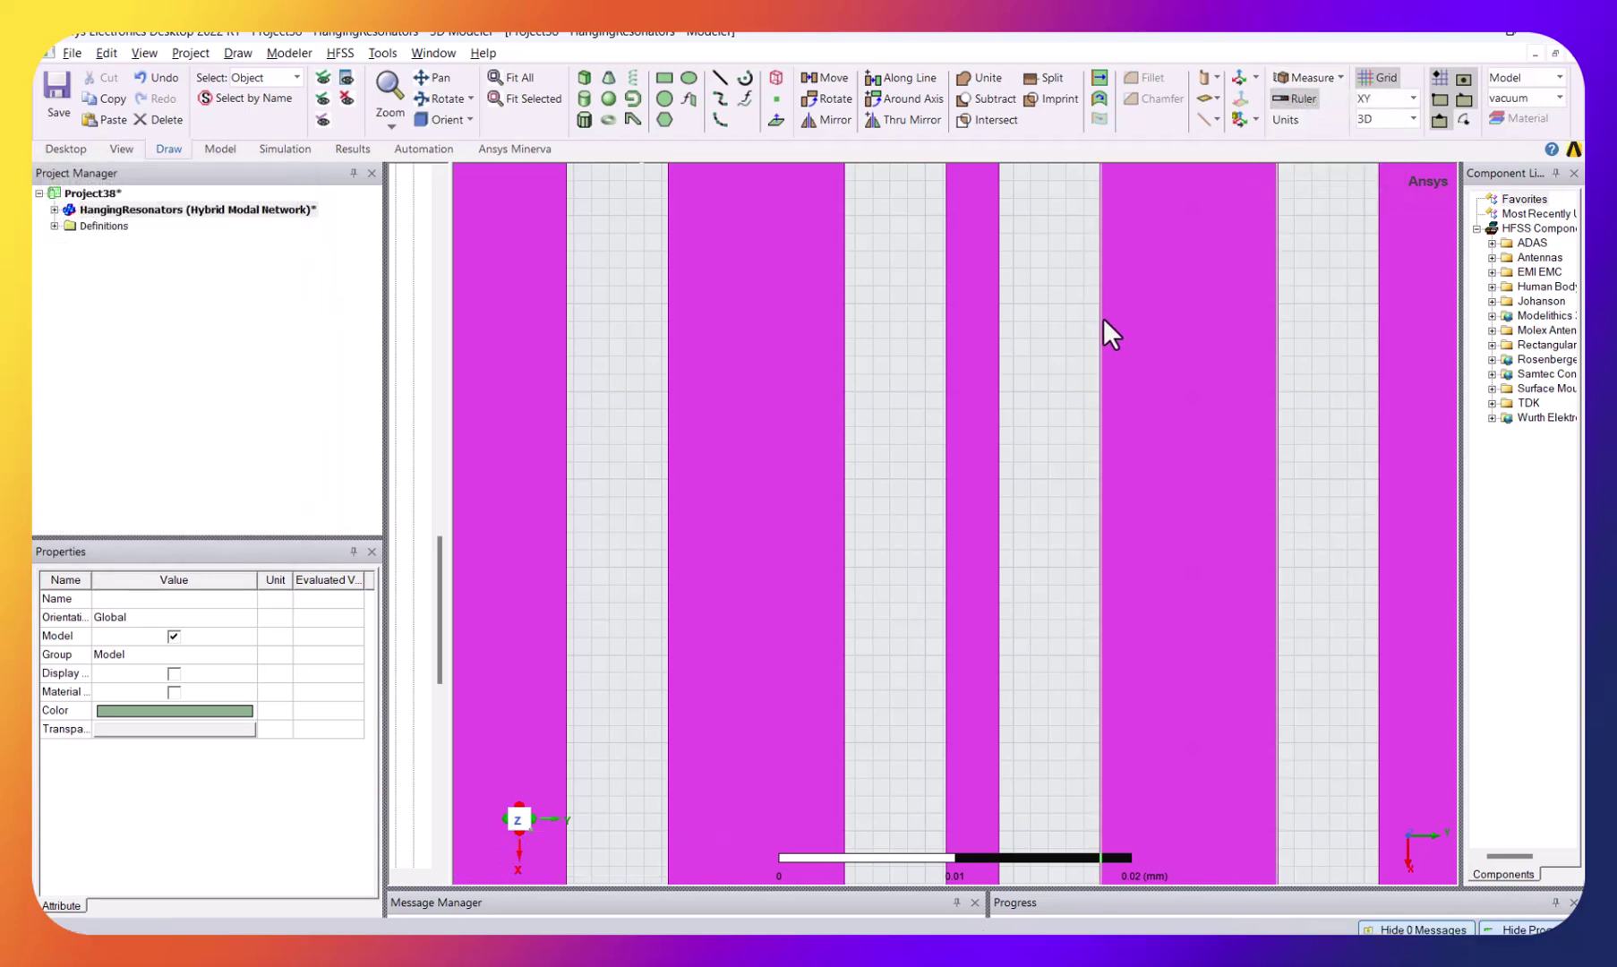
left_click(1296, 78)
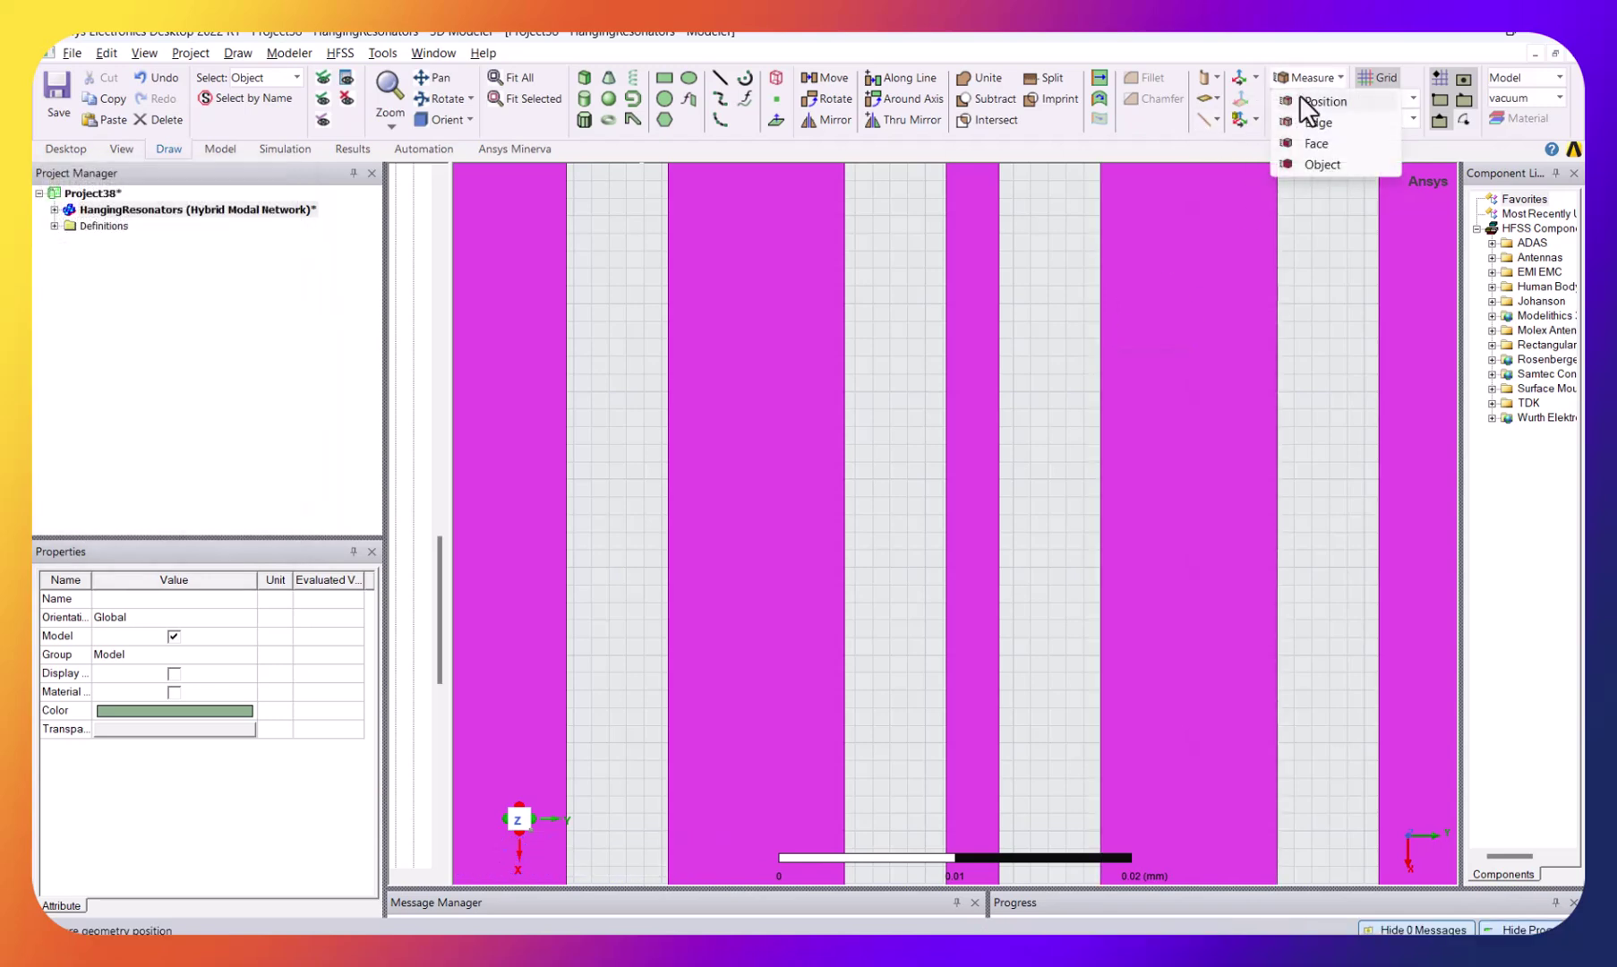
left_click(1298, 93)
left_click(1101, 250)
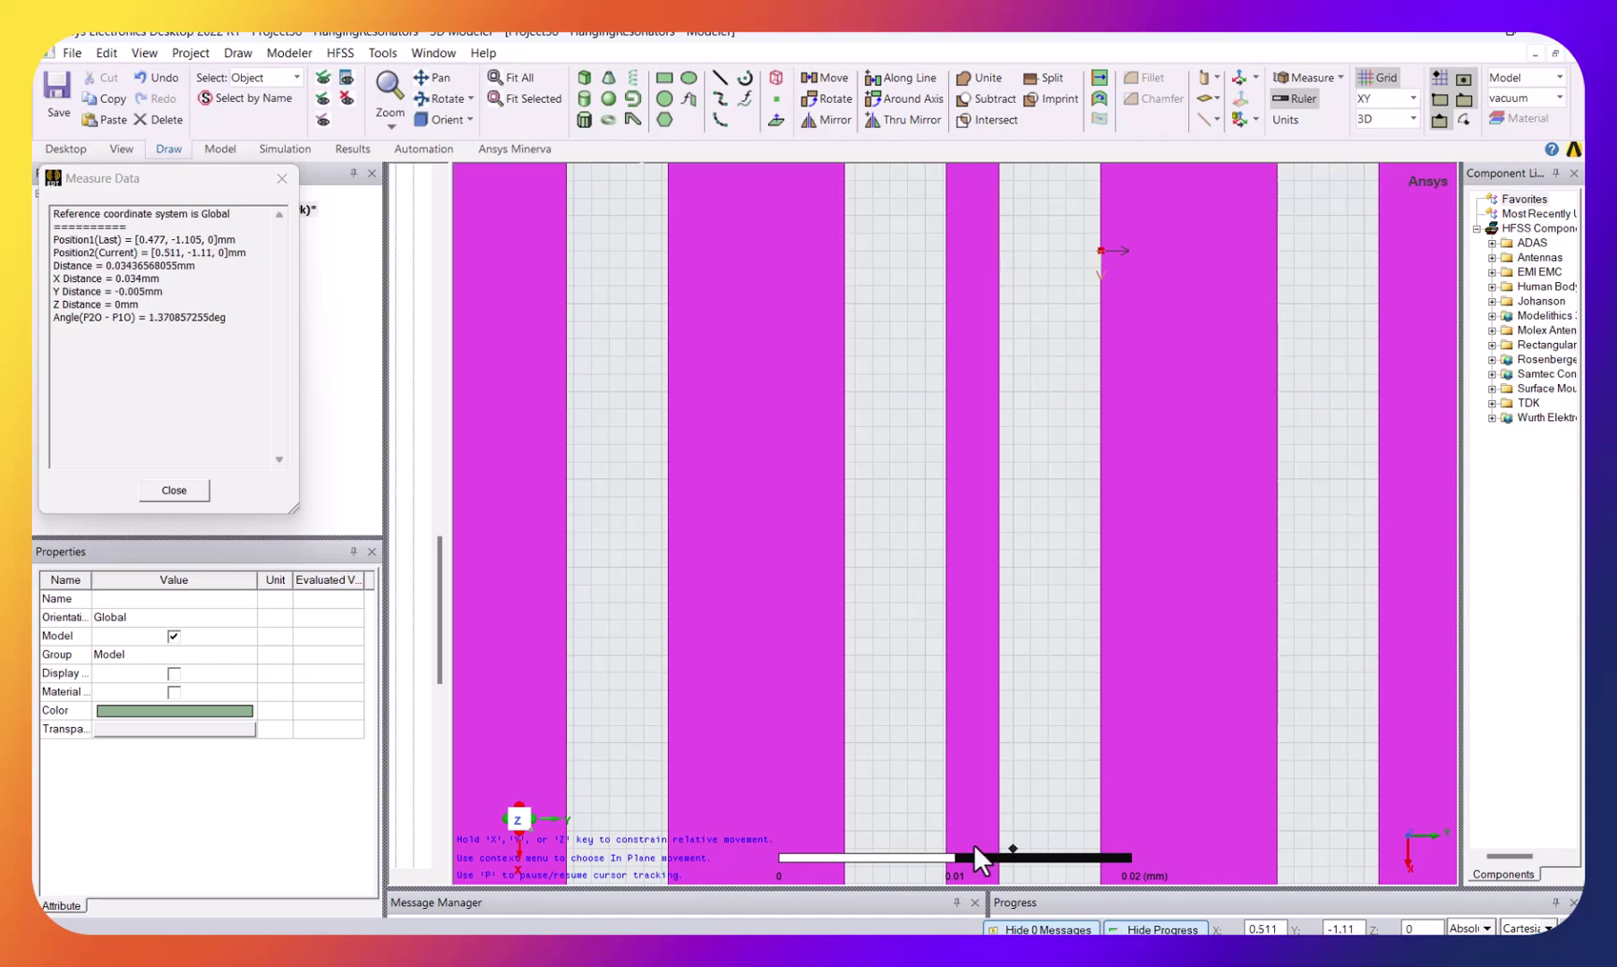
Return to the calculator and analyze with ground plane spacing 6
mouse_move(733, 940)
left_click(783, 876)
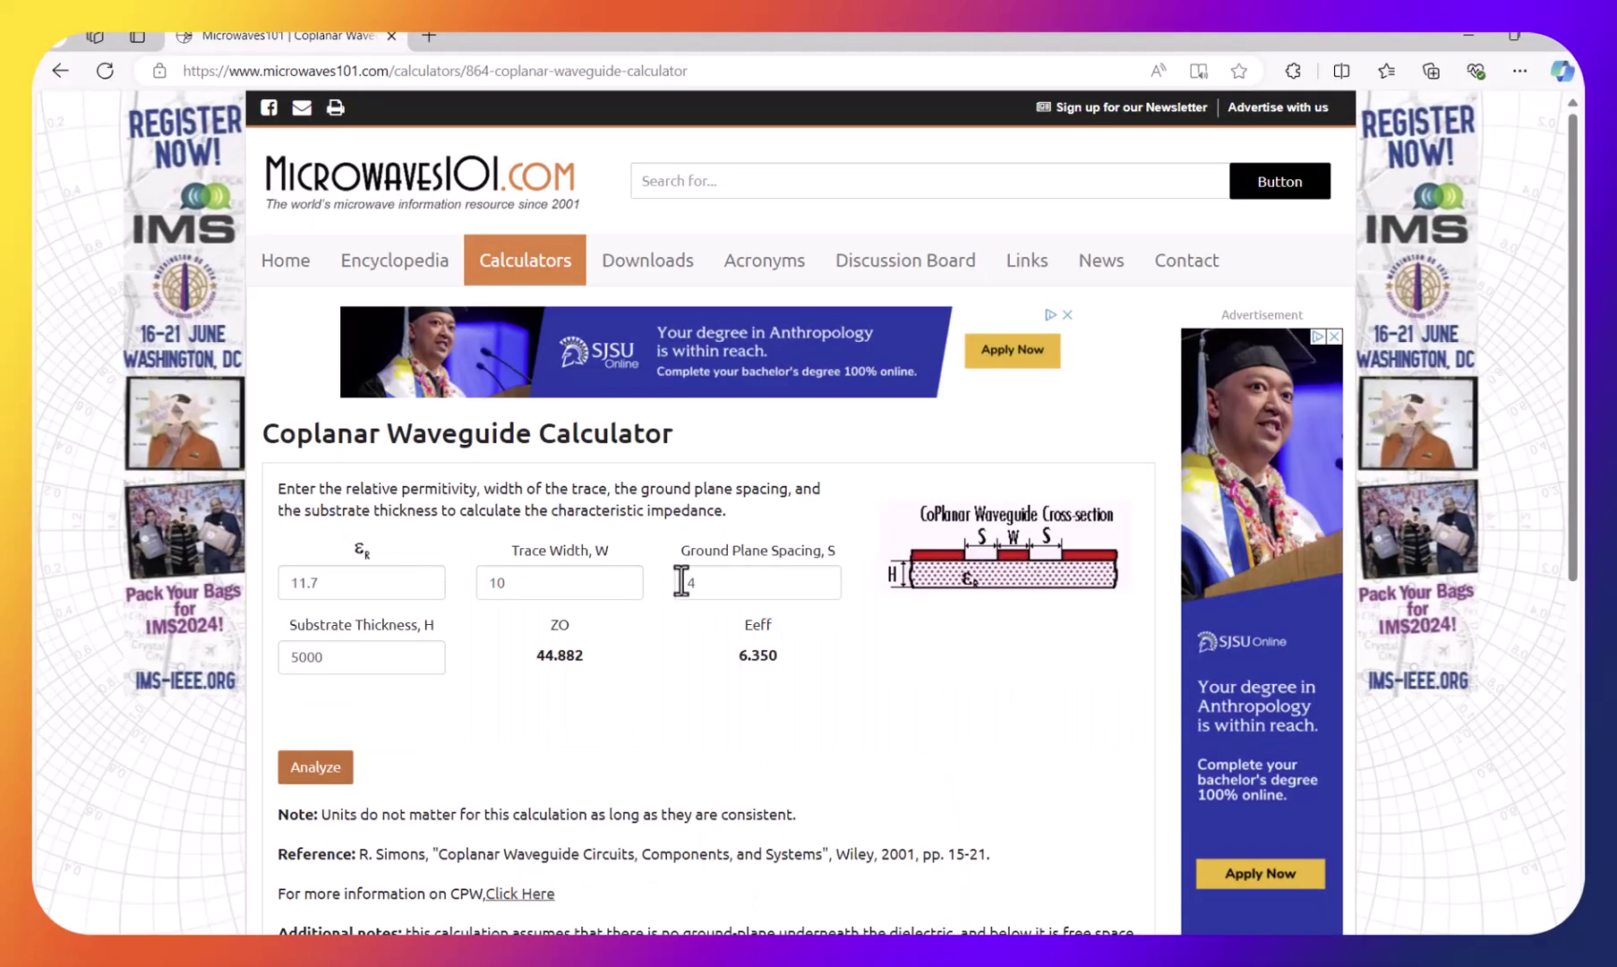
left_click(746, 584)
key("BackSpace")
type("6.8")
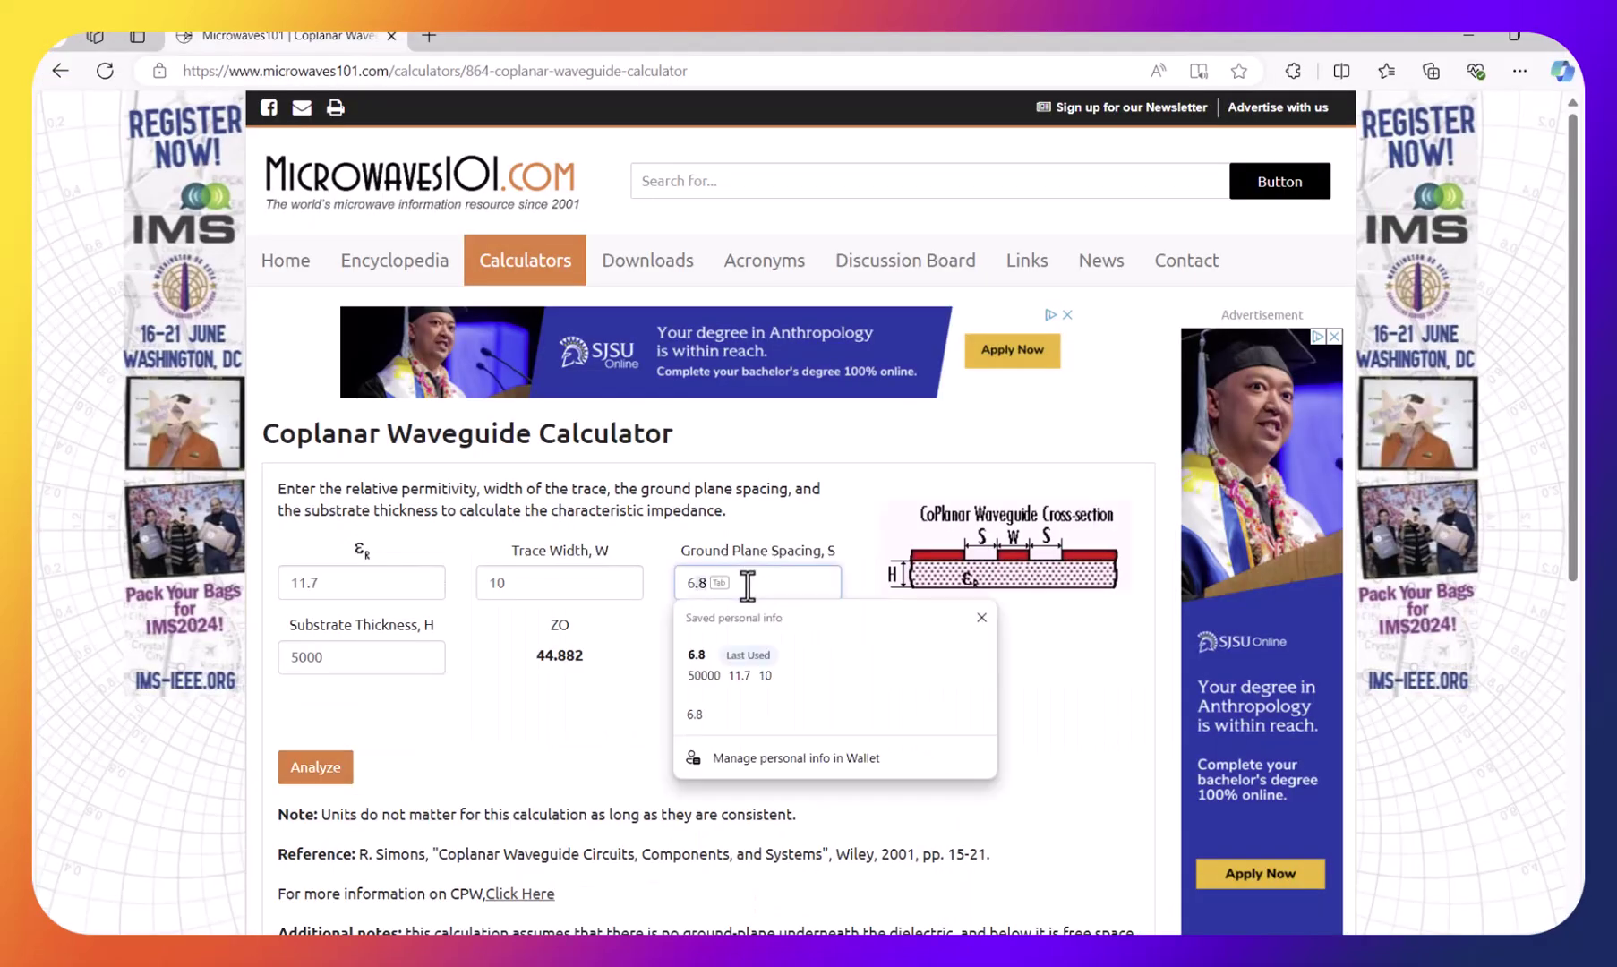
key("BackSpace")
key("BackSpace")
left_click(315, 767)
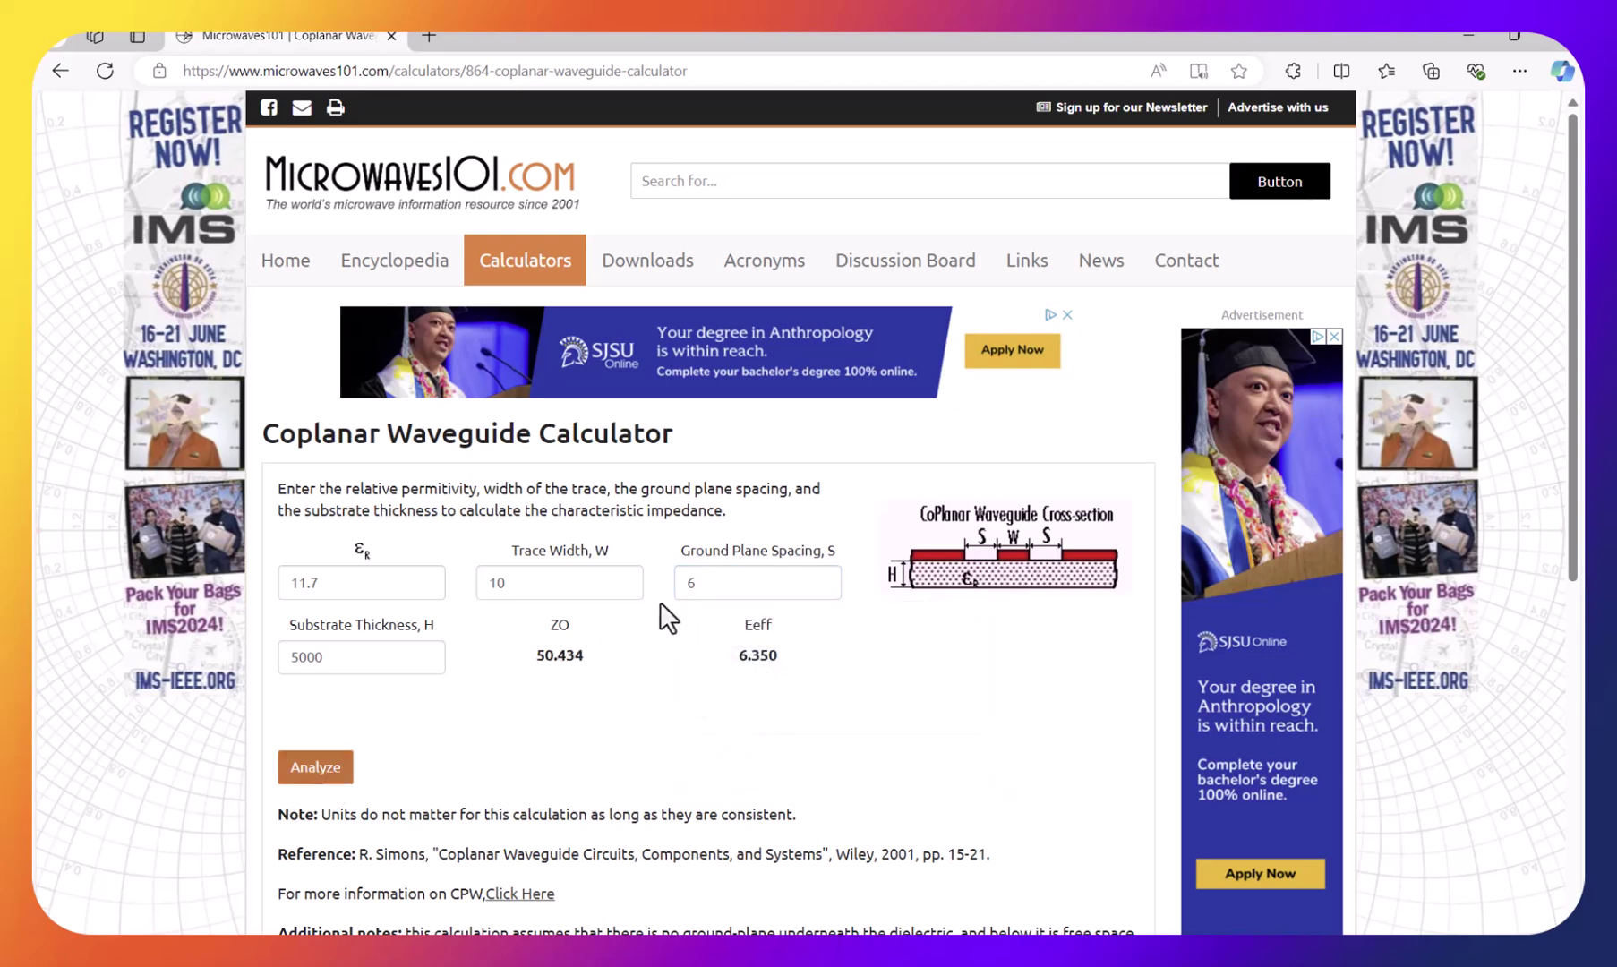
Change ground plane spacing to 6.008 and recalculate the impedance
left_click(714, 584)
type(".8")
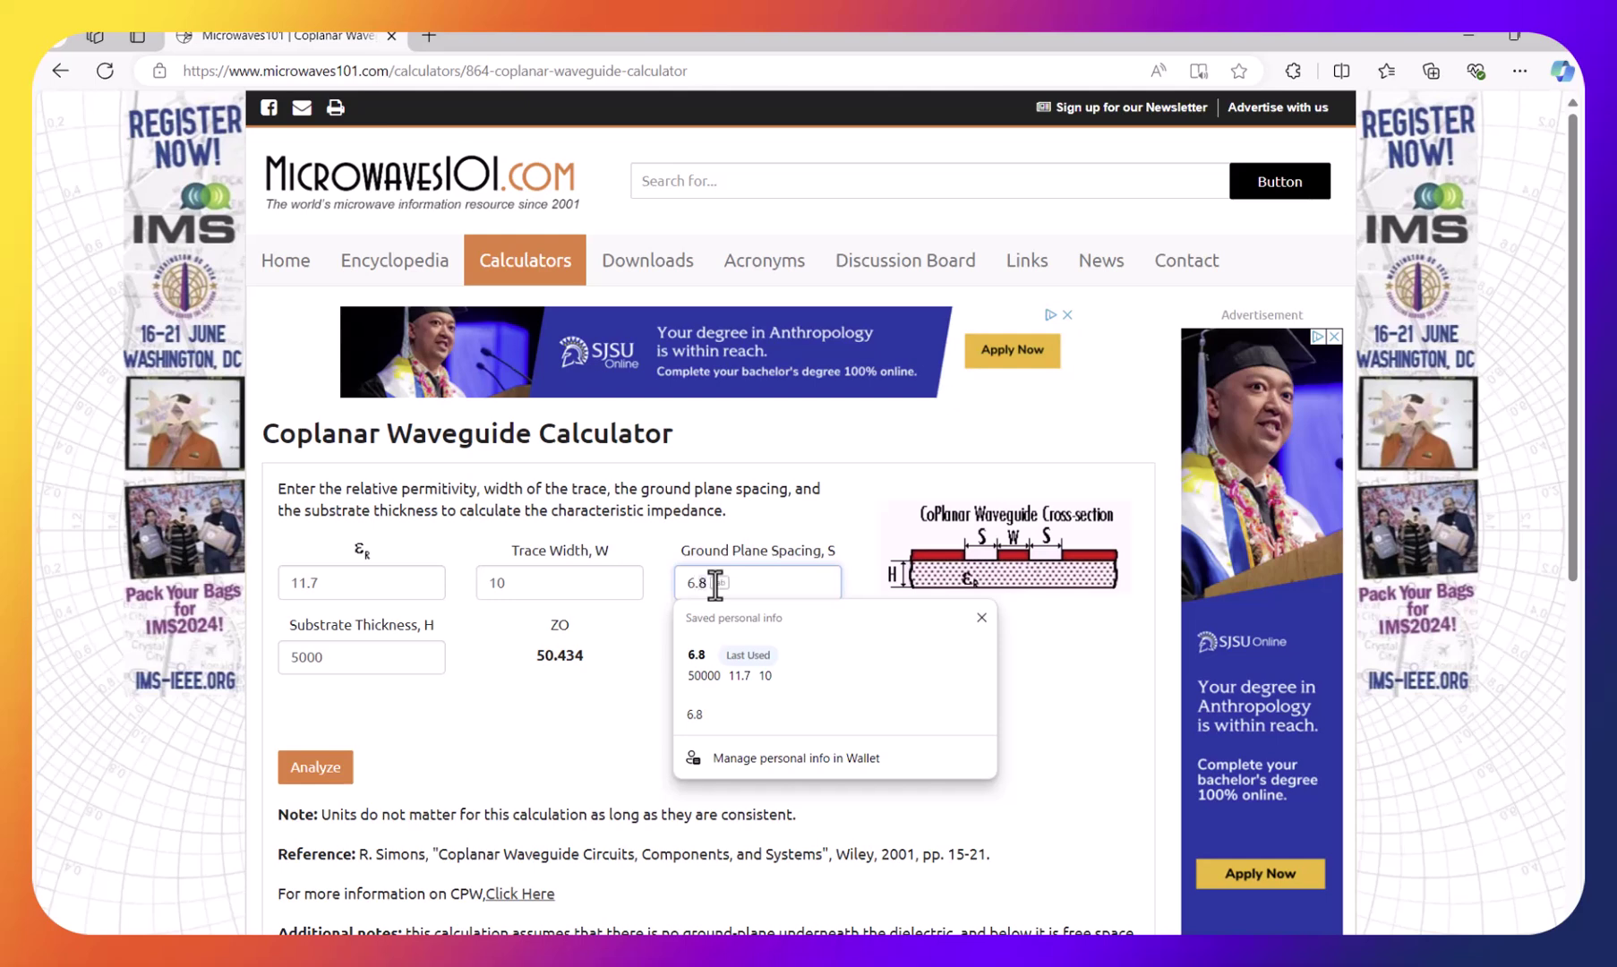
key("BackSpace")
type("00")
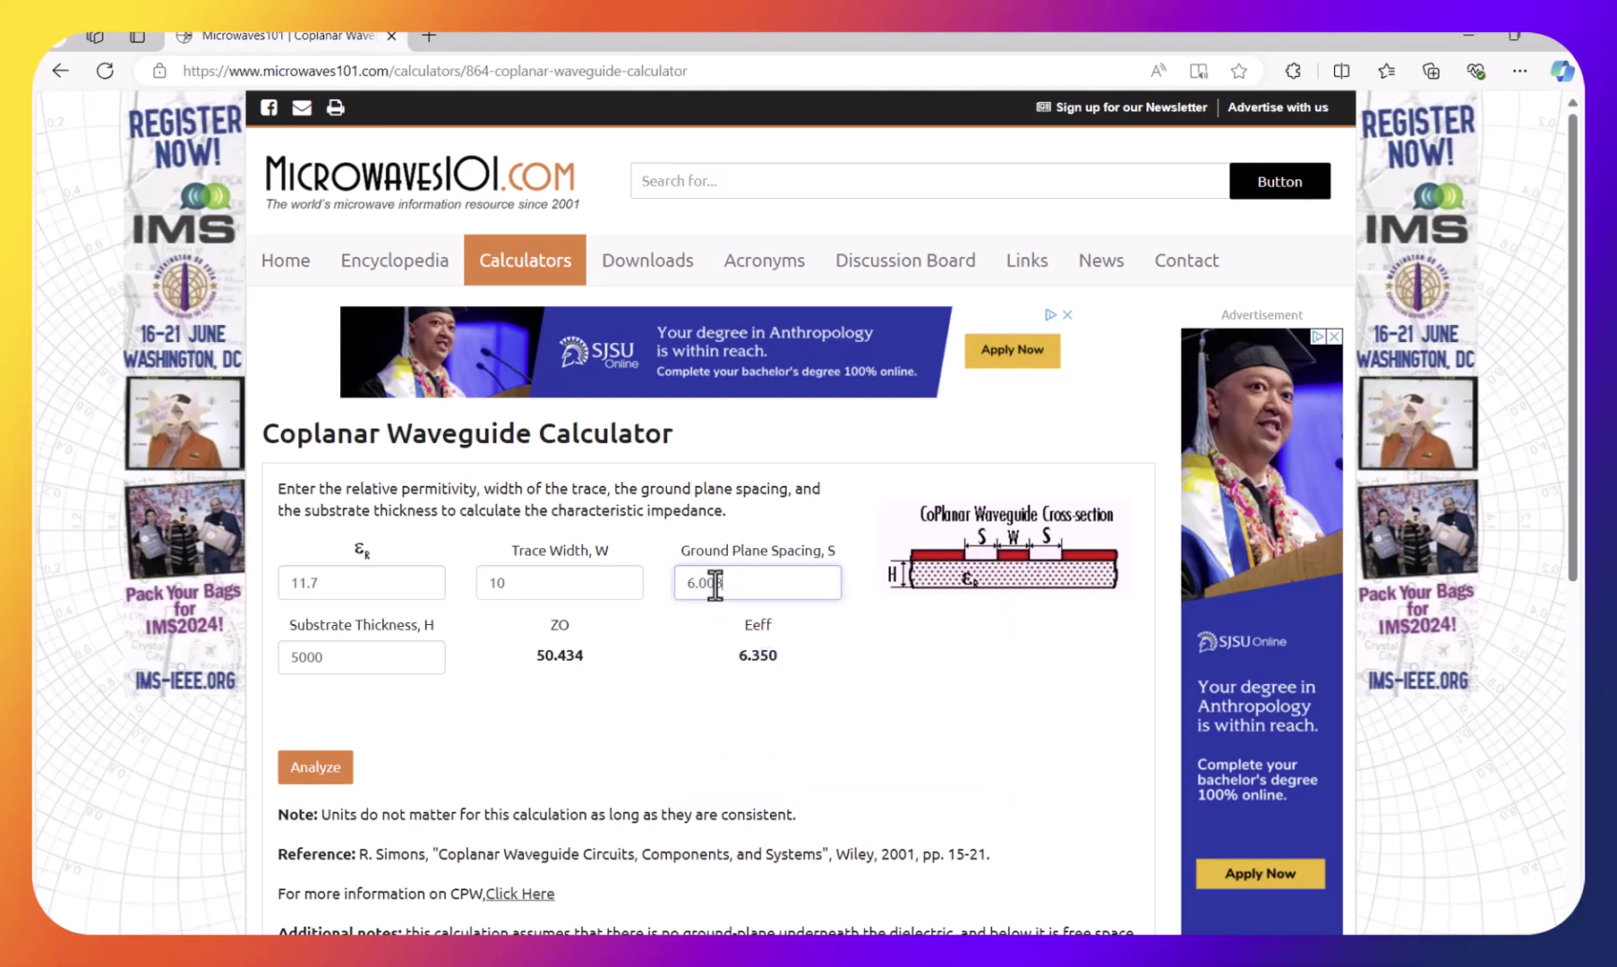
type("8")
left_click(325, 775)
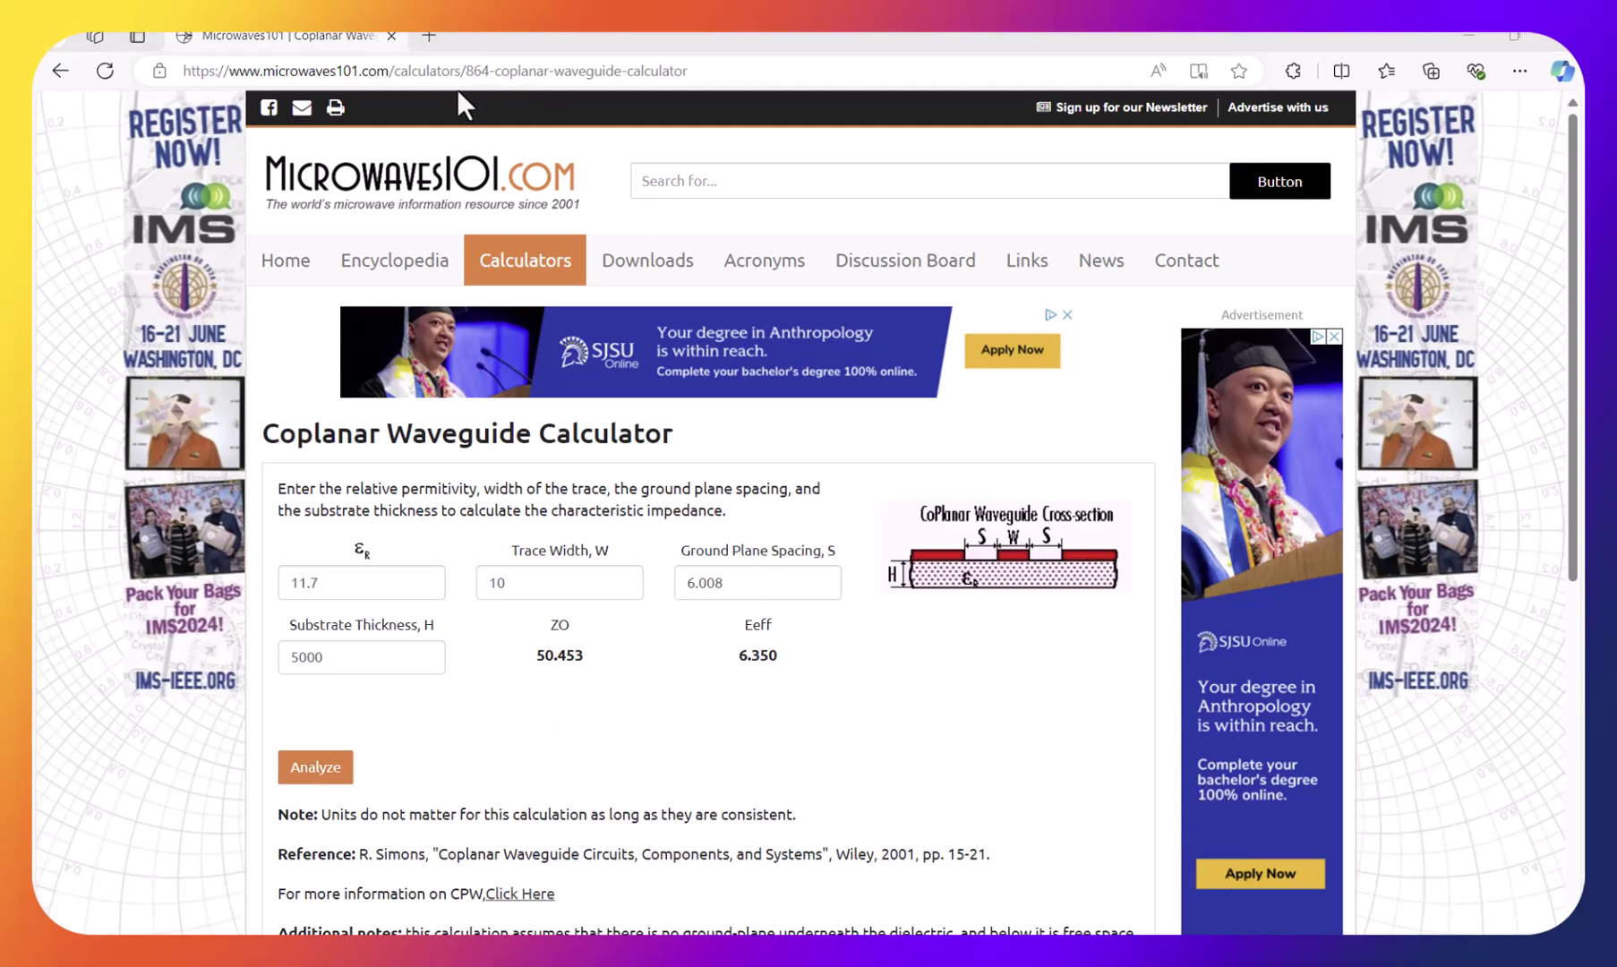
Set ground plane spacing to 5.806 and recalculate, reaching Z0 49.956
left_click(743, 584)
key("BackSpace")
key("BackSpace")
key("BackSpace")
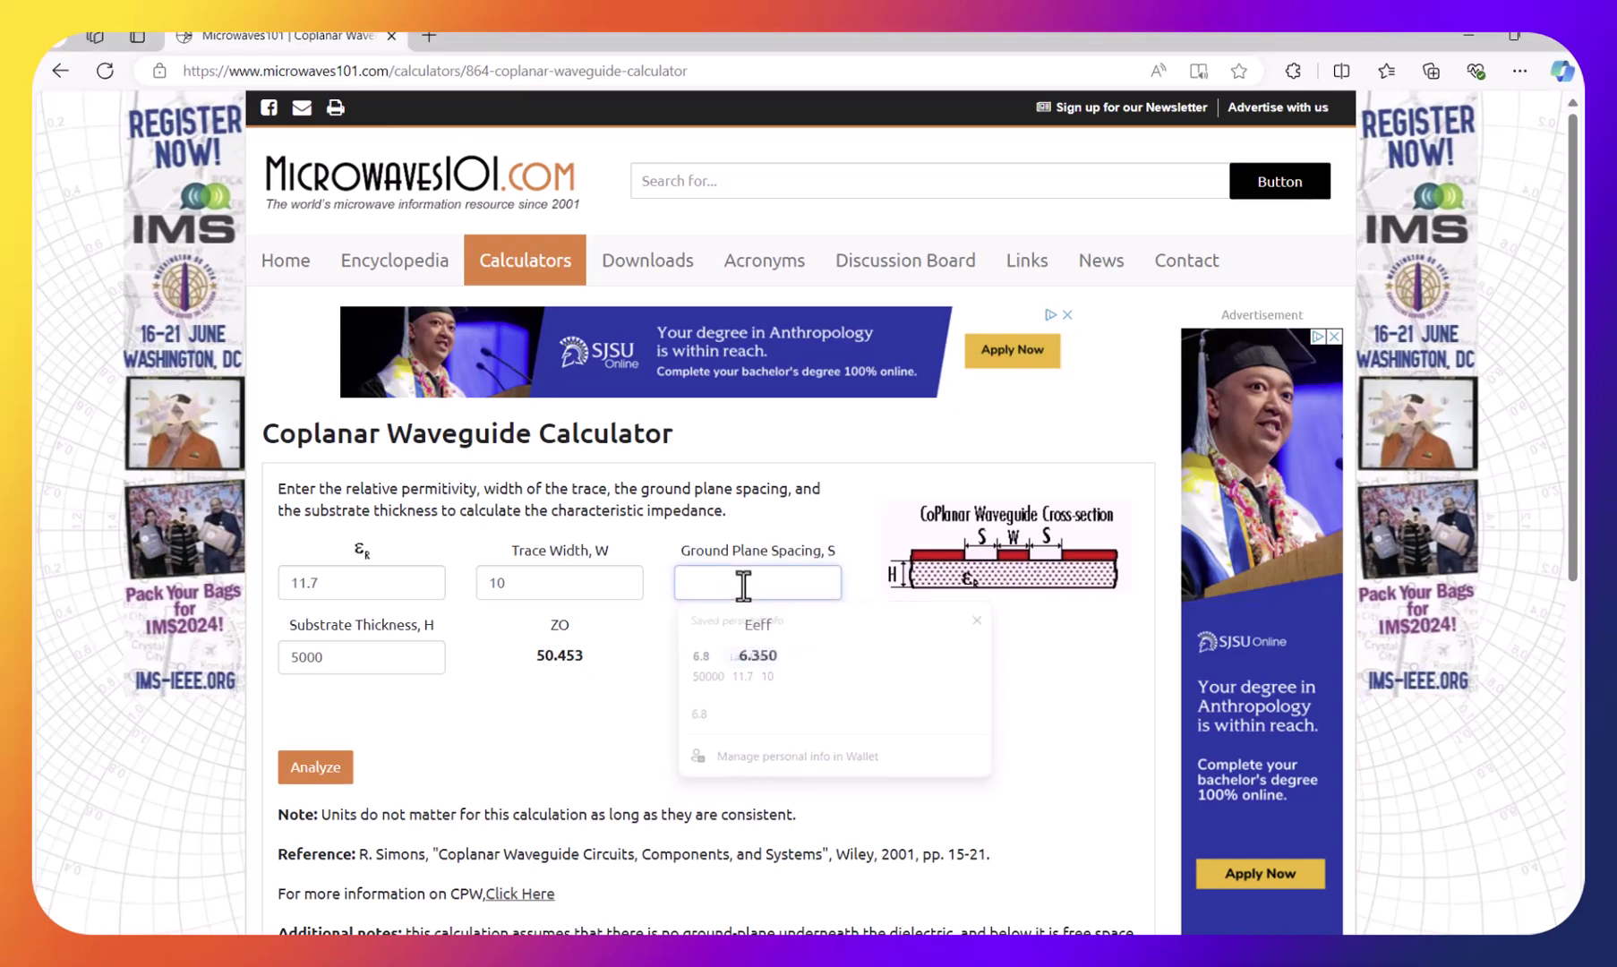
type("5.8")
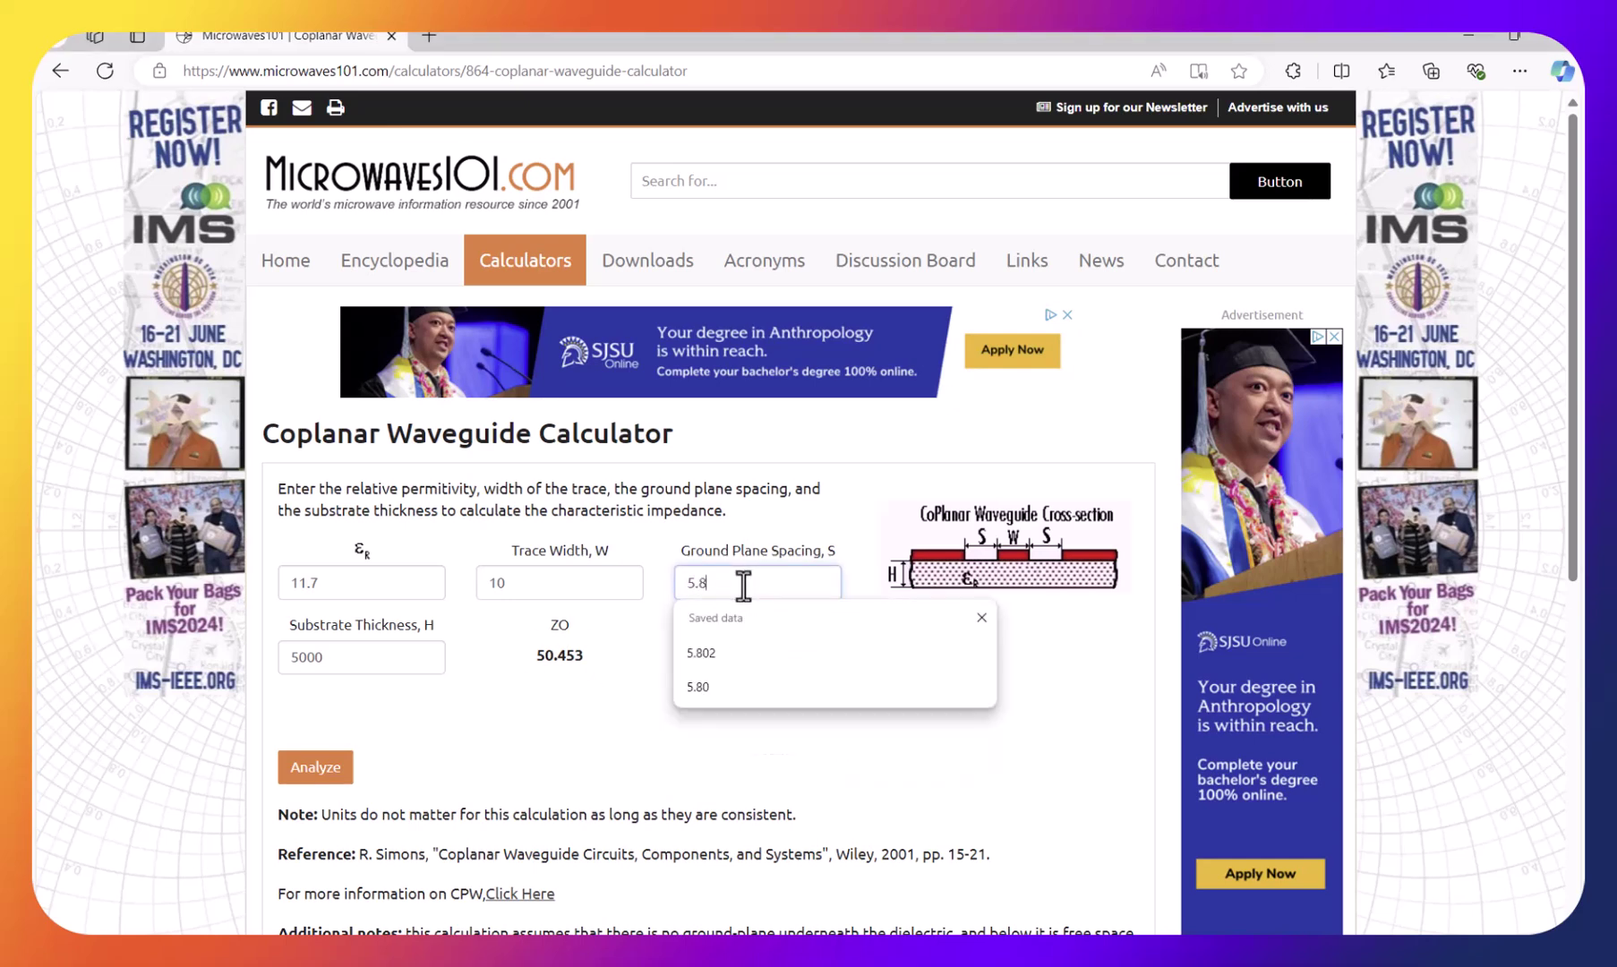
type("06")
left_click(324, 772)
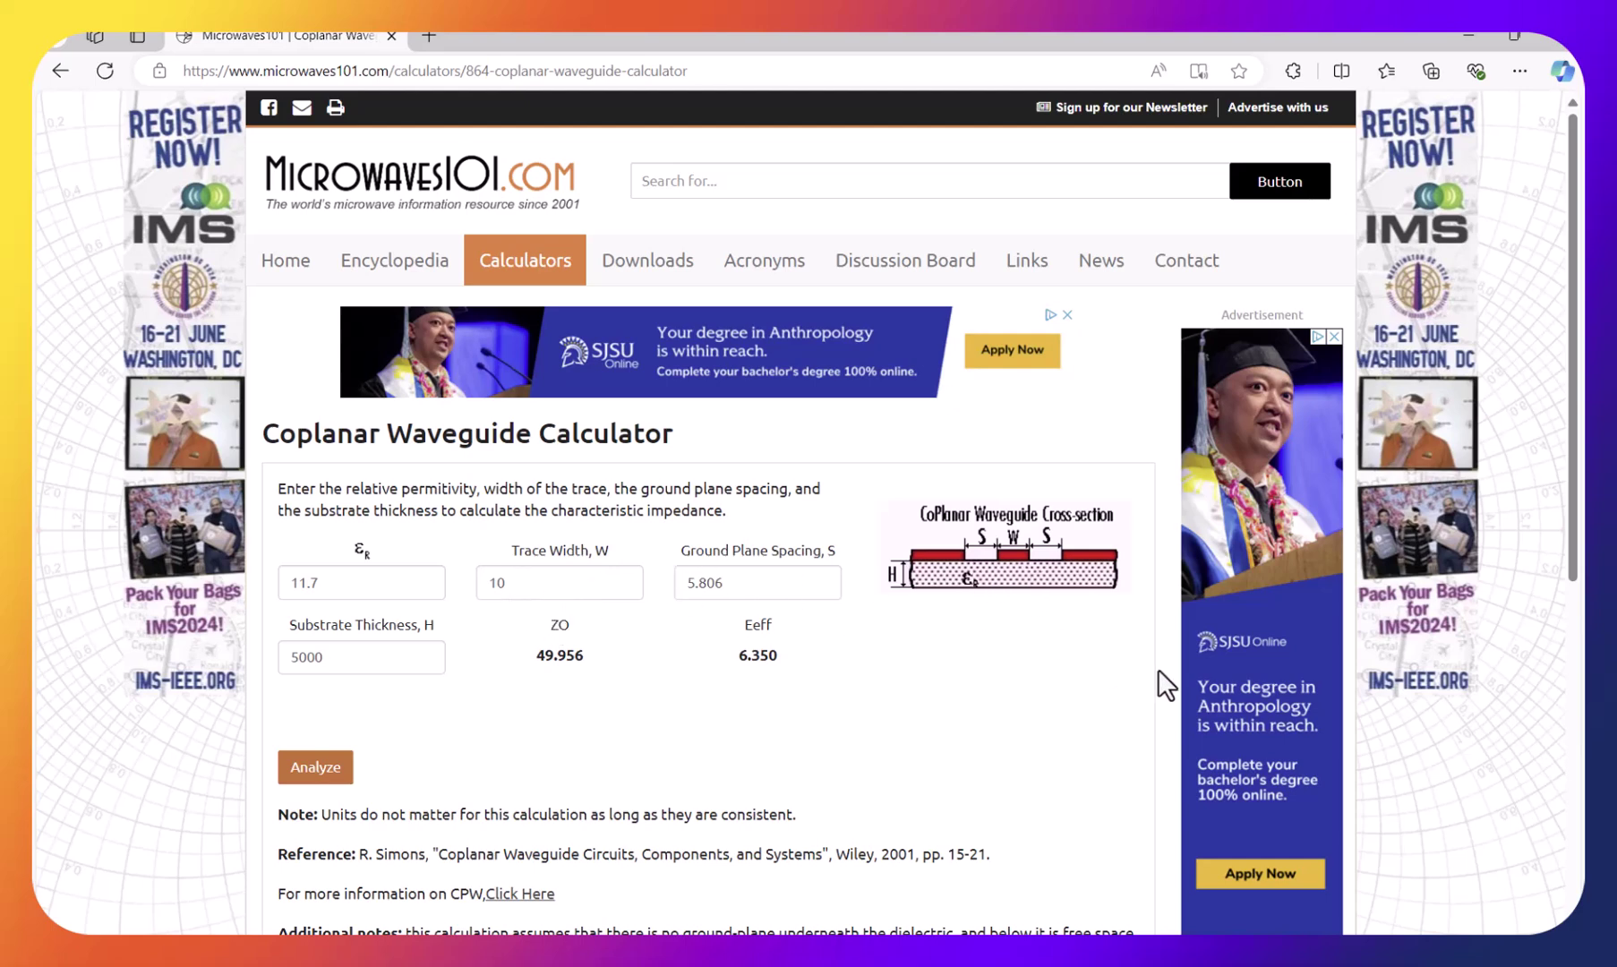
Bring the HFSS modeler forward, zoom out and pan to the resonator end beside the feedline
mouse_move(1042, 950)
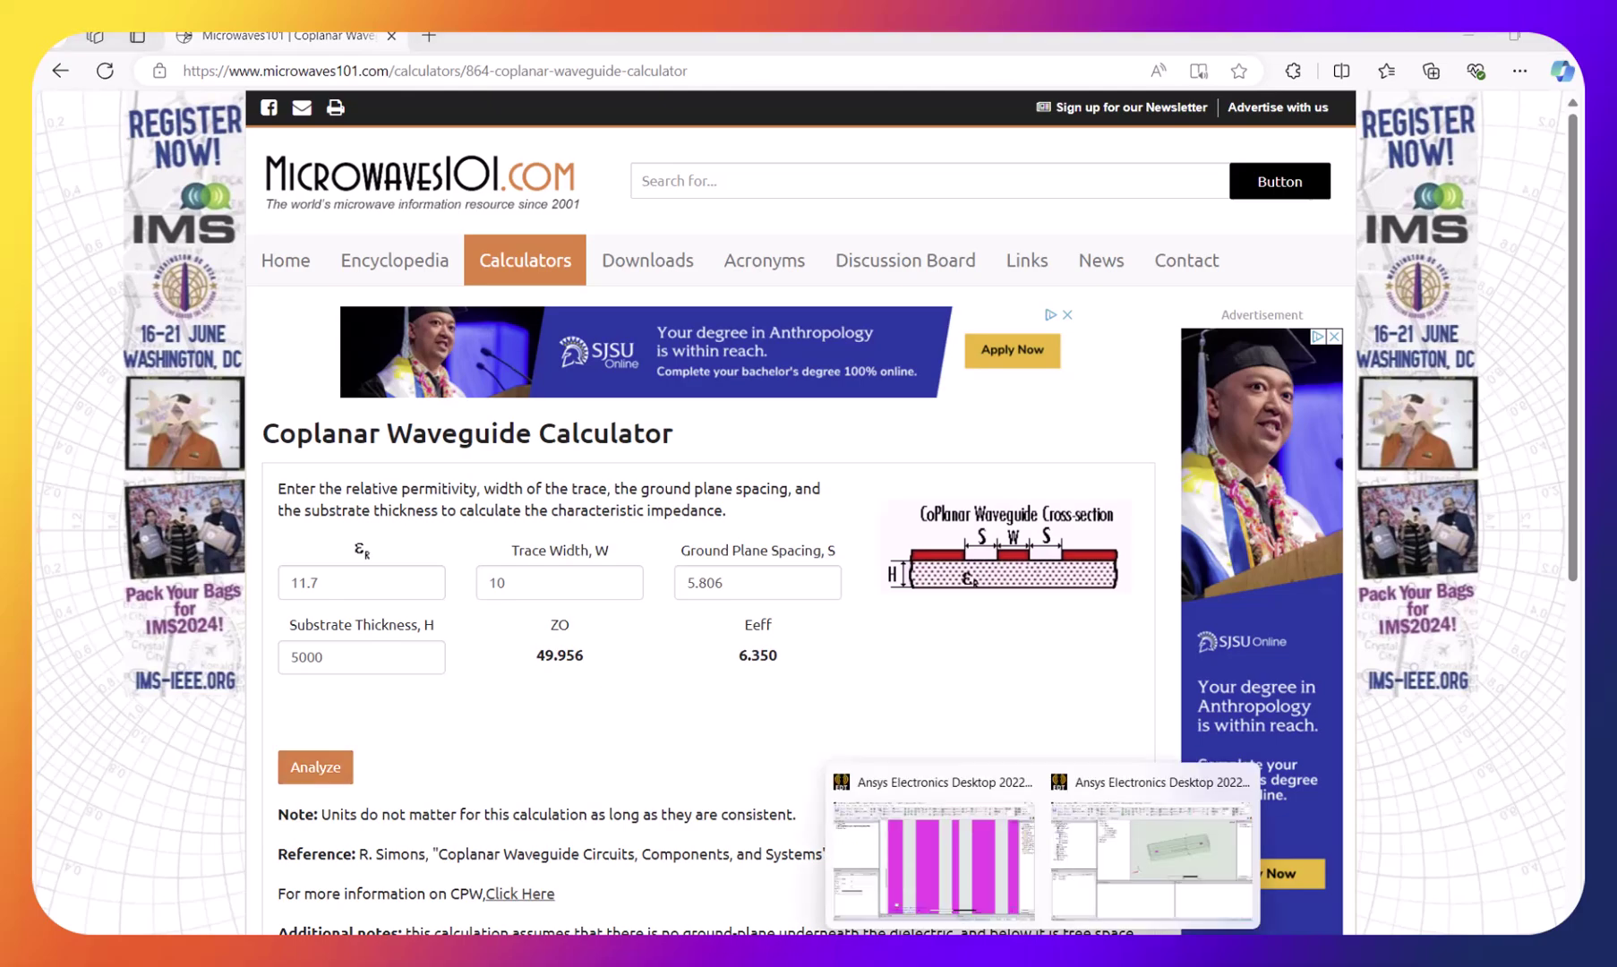
left_click(1012, 864)
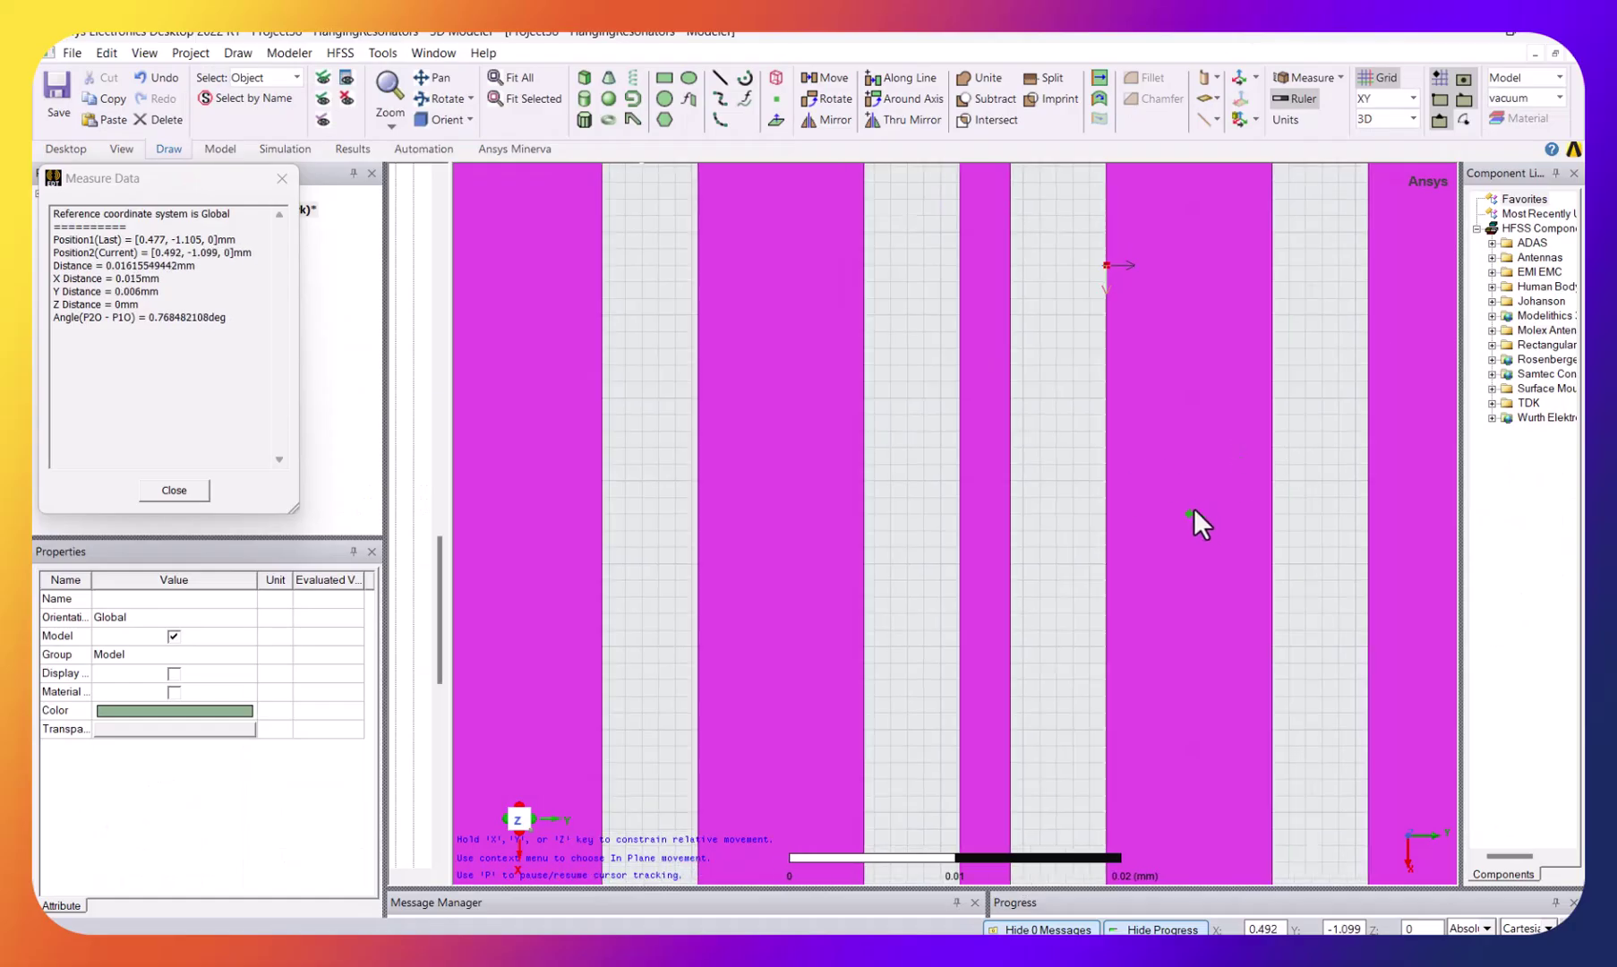
scroll(1193, 508, "down", 8)
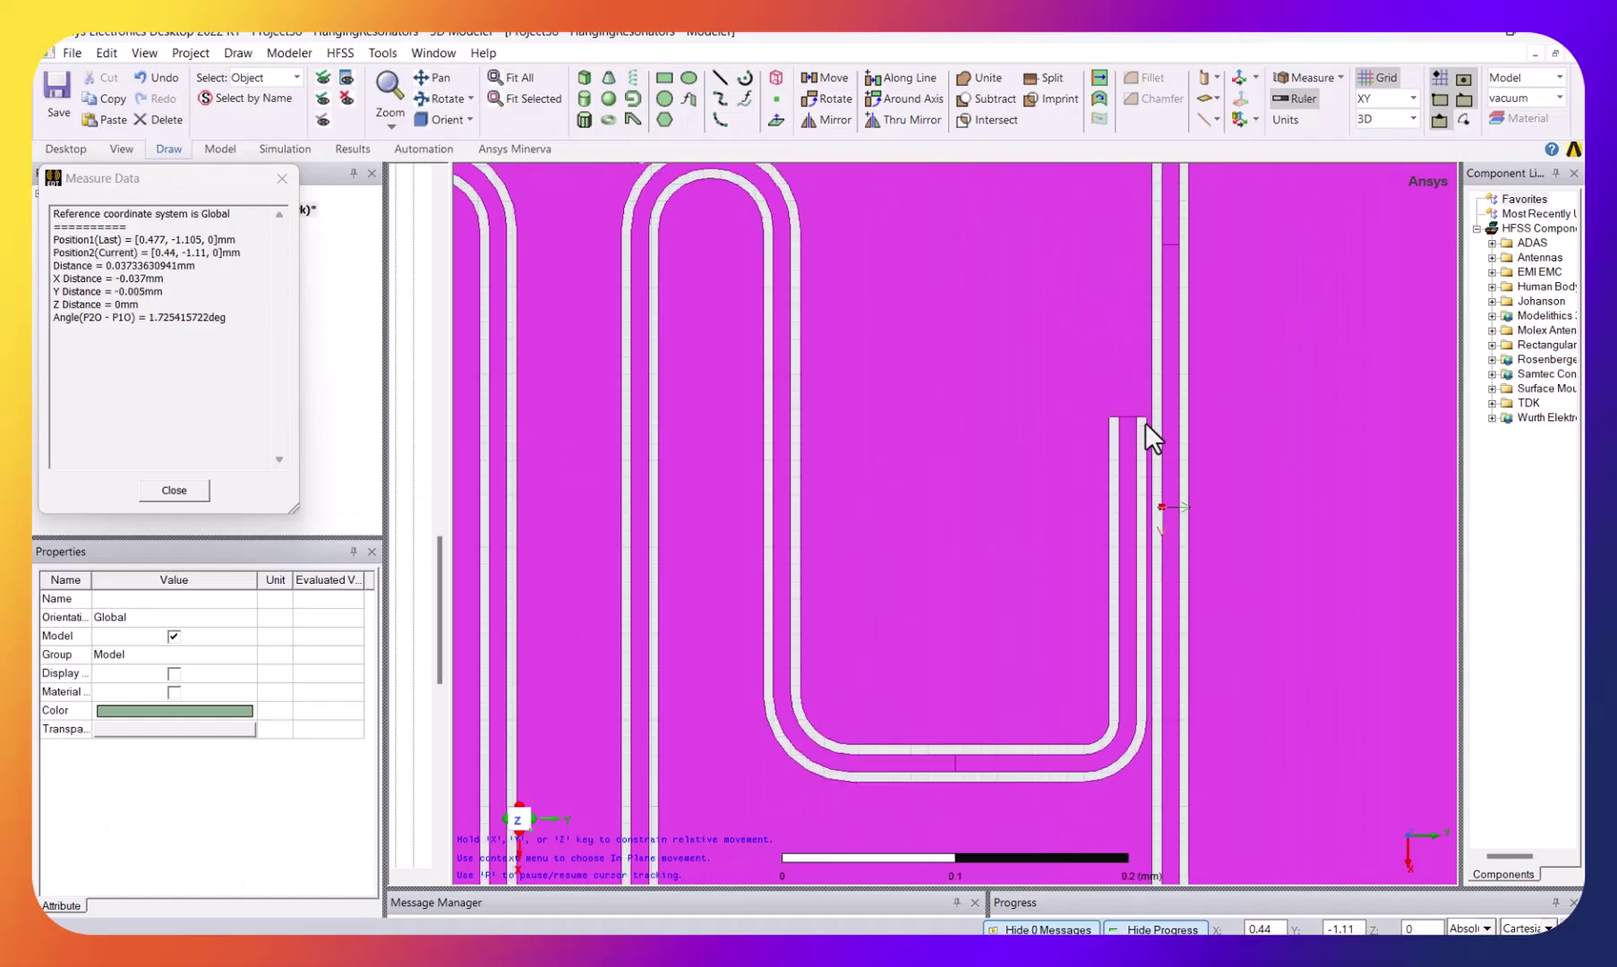
scroll(815, 599, "down", 1)
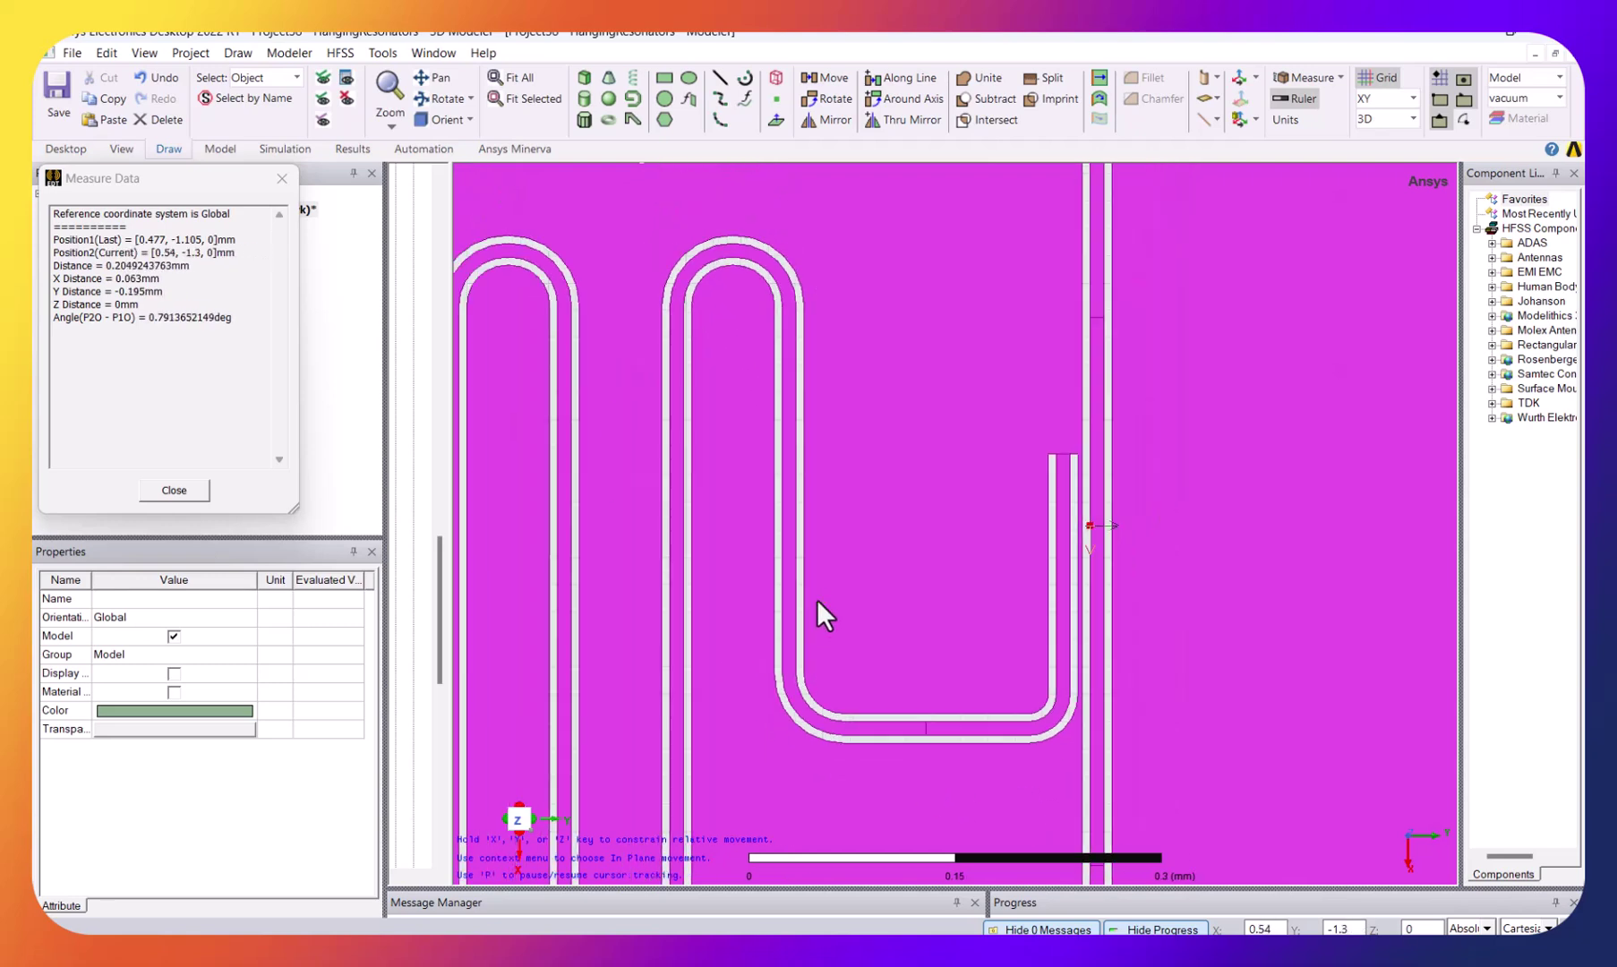
scroll(810, 590, "down", 1)
scroll(721, 645, "down", 2)
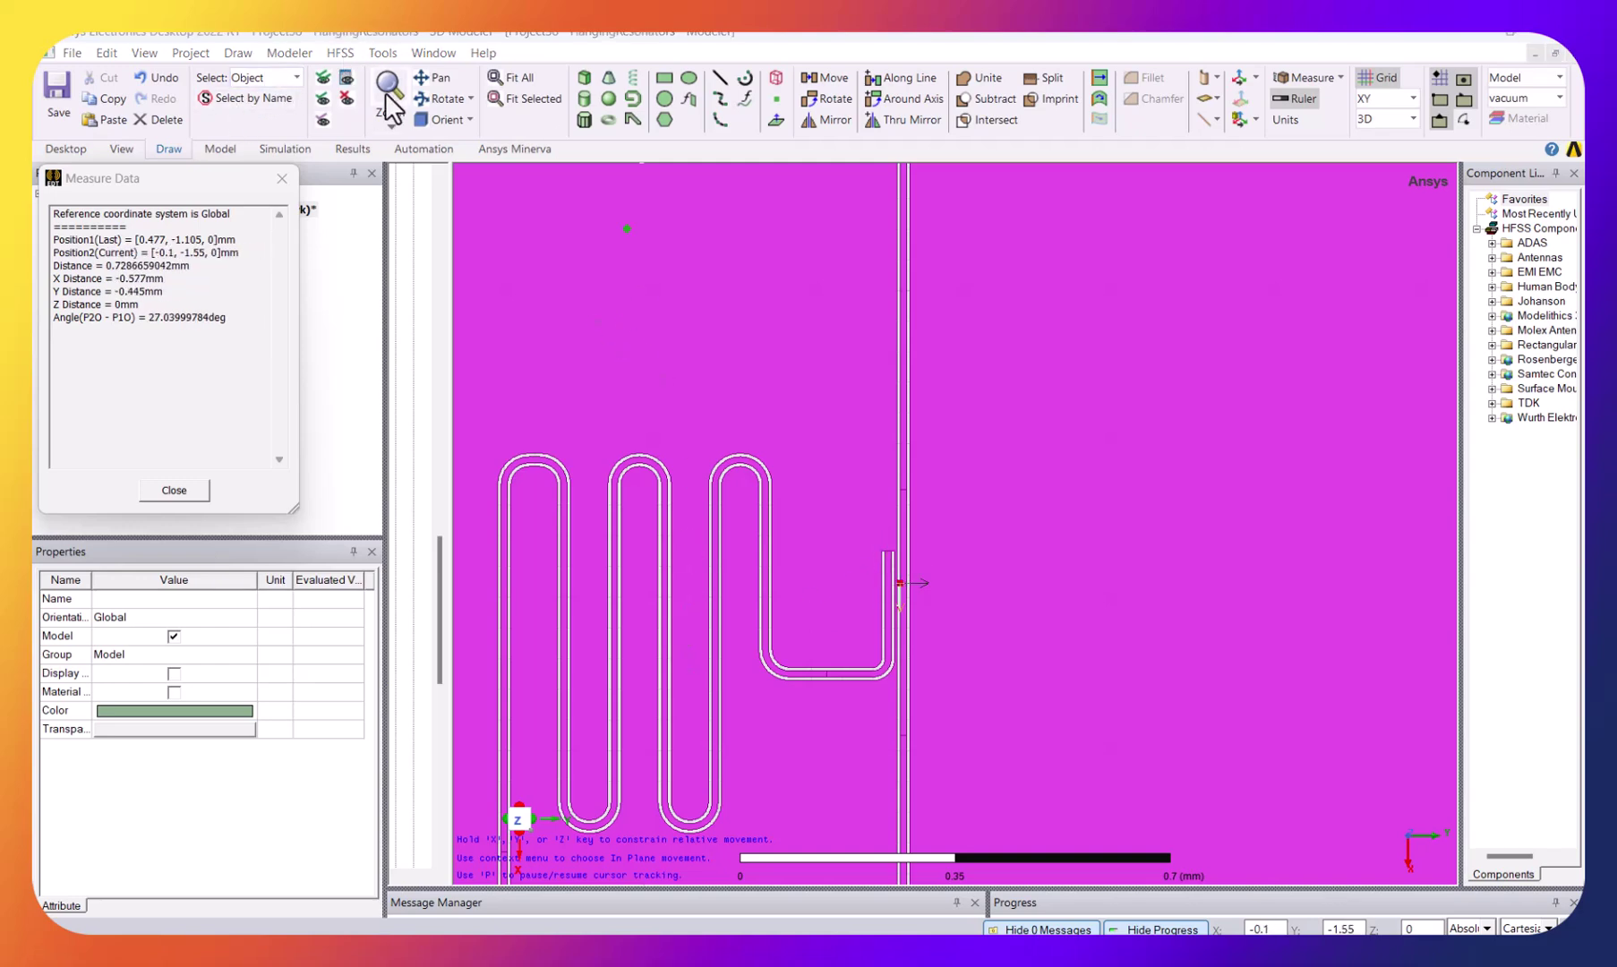
left_click(430, 81)
left_click_drag(599, 638, 794, 342)
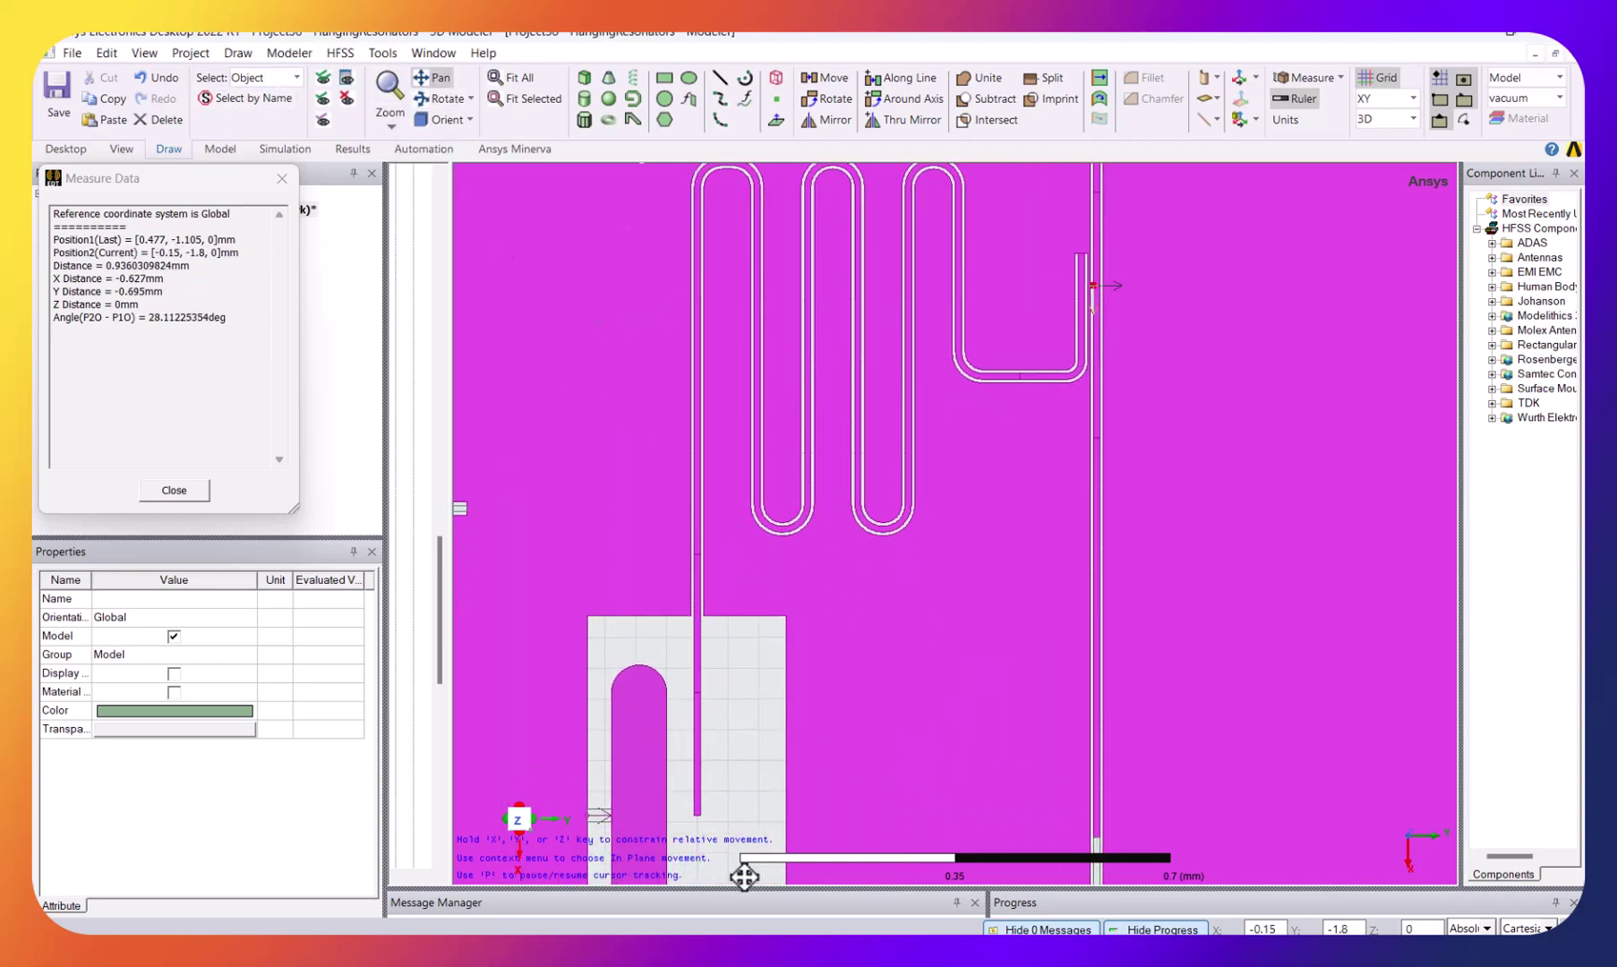
left_click_drag(865, 592, 751, 655)
scroll(751, 655, "up", 3)
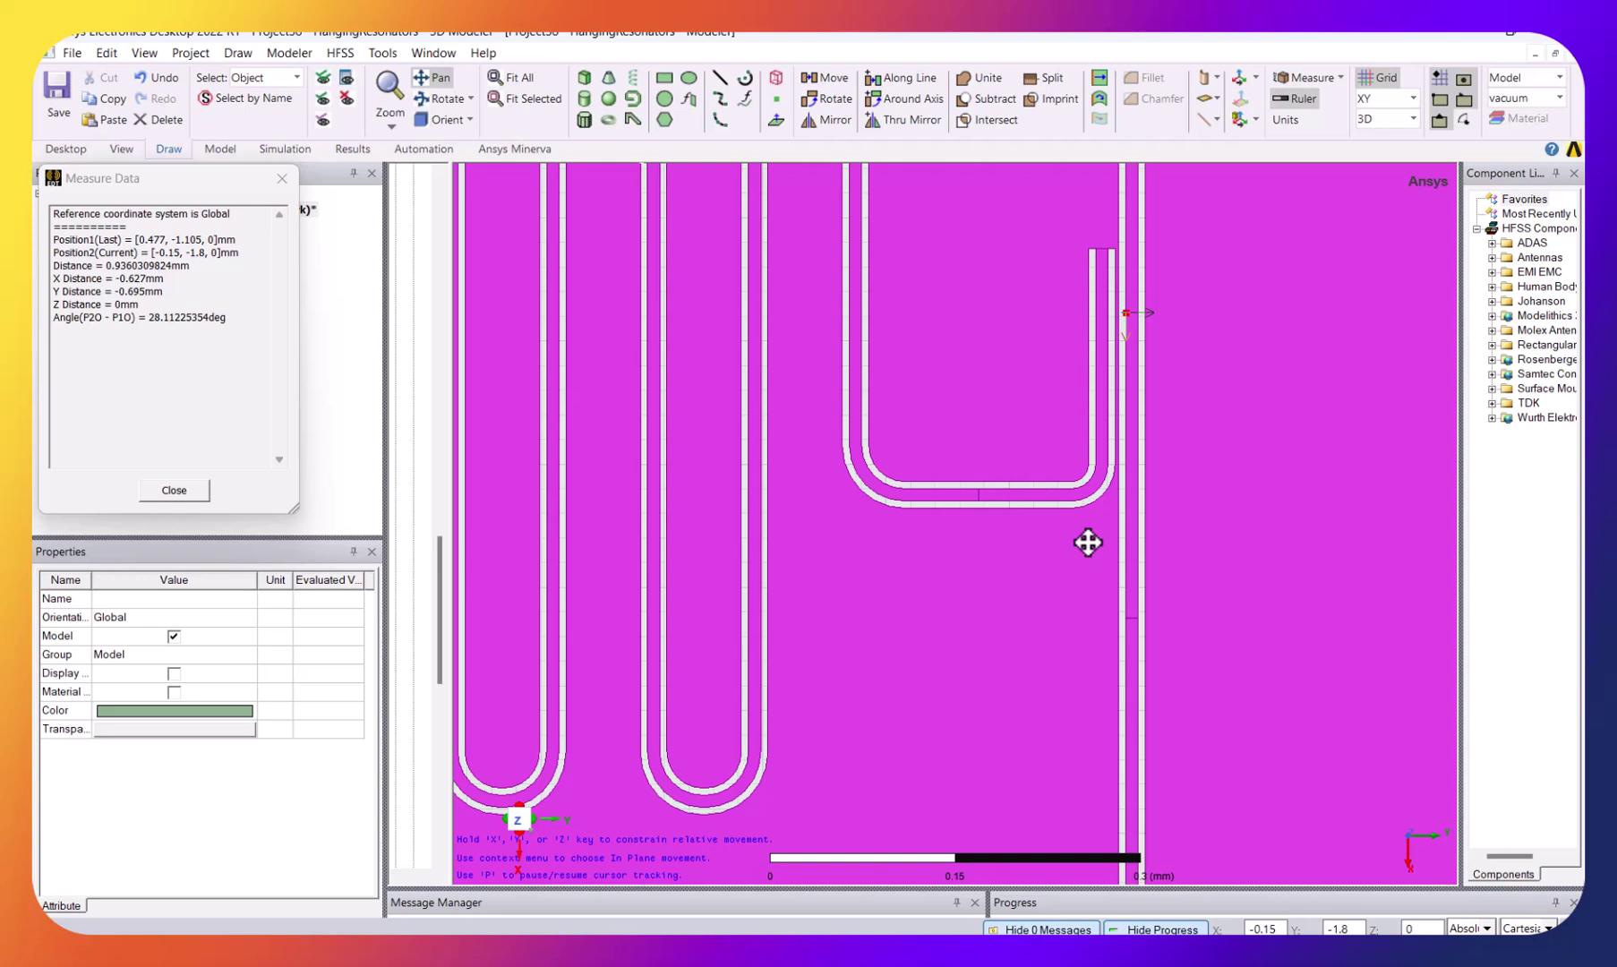
left_click_drag(1021, 422, 1019, 523)
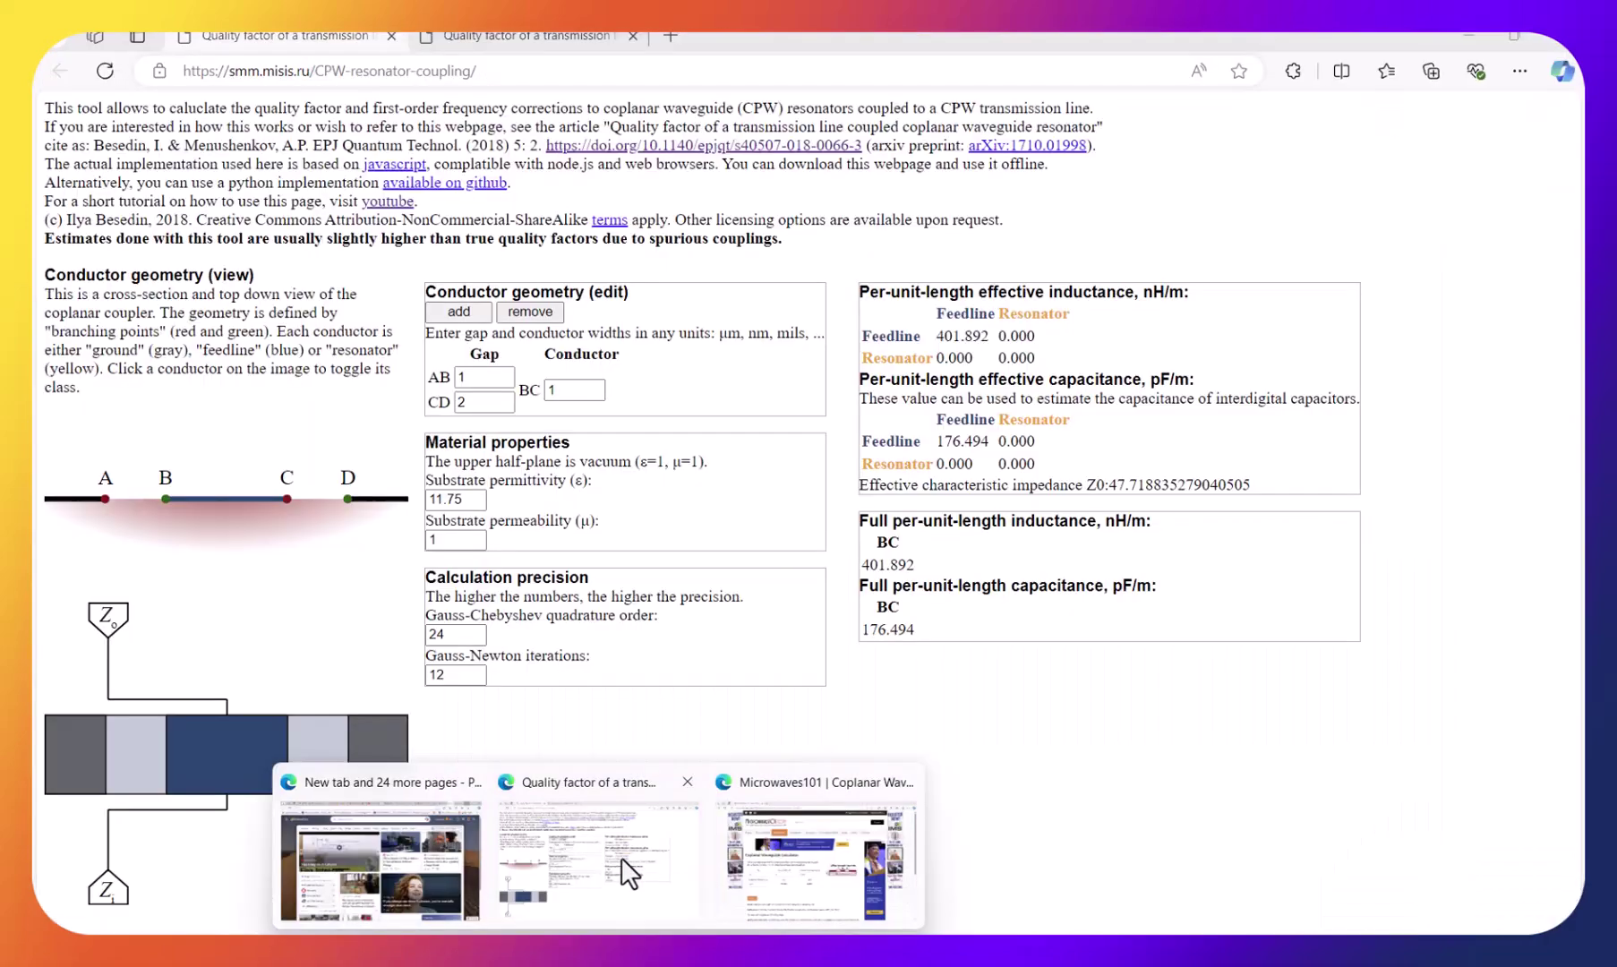
Bring up the smm.misis.ru coupling calculator, enlarge the page, and view the referenced Springer article
left_click(619, 851)
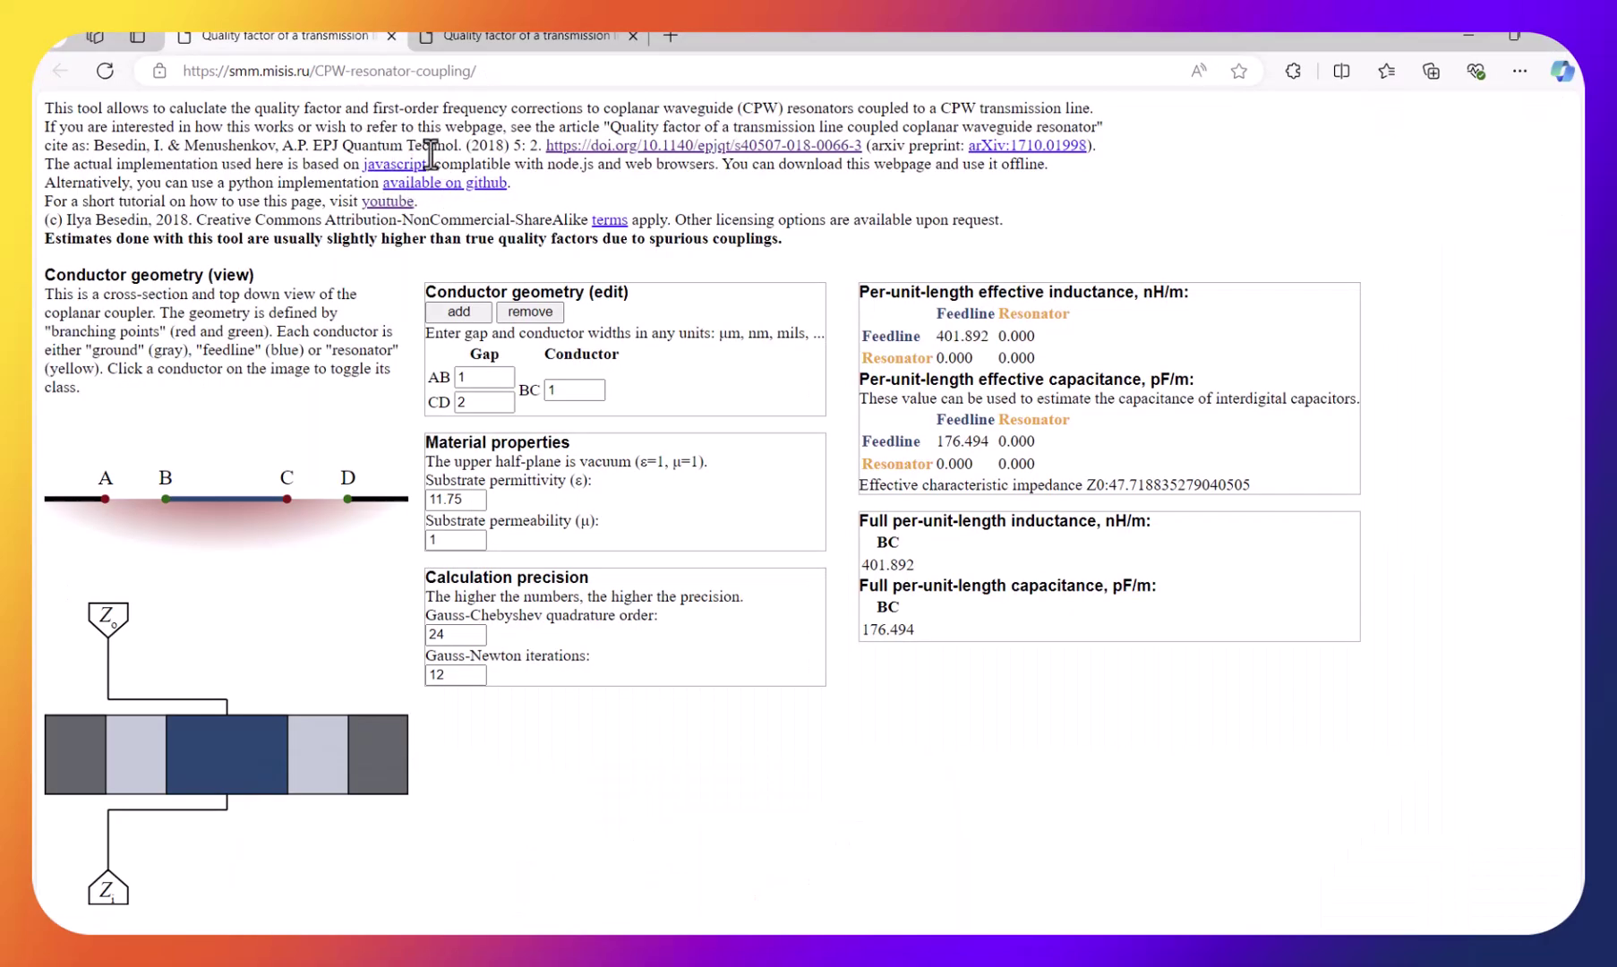
key("ctrl+plus")
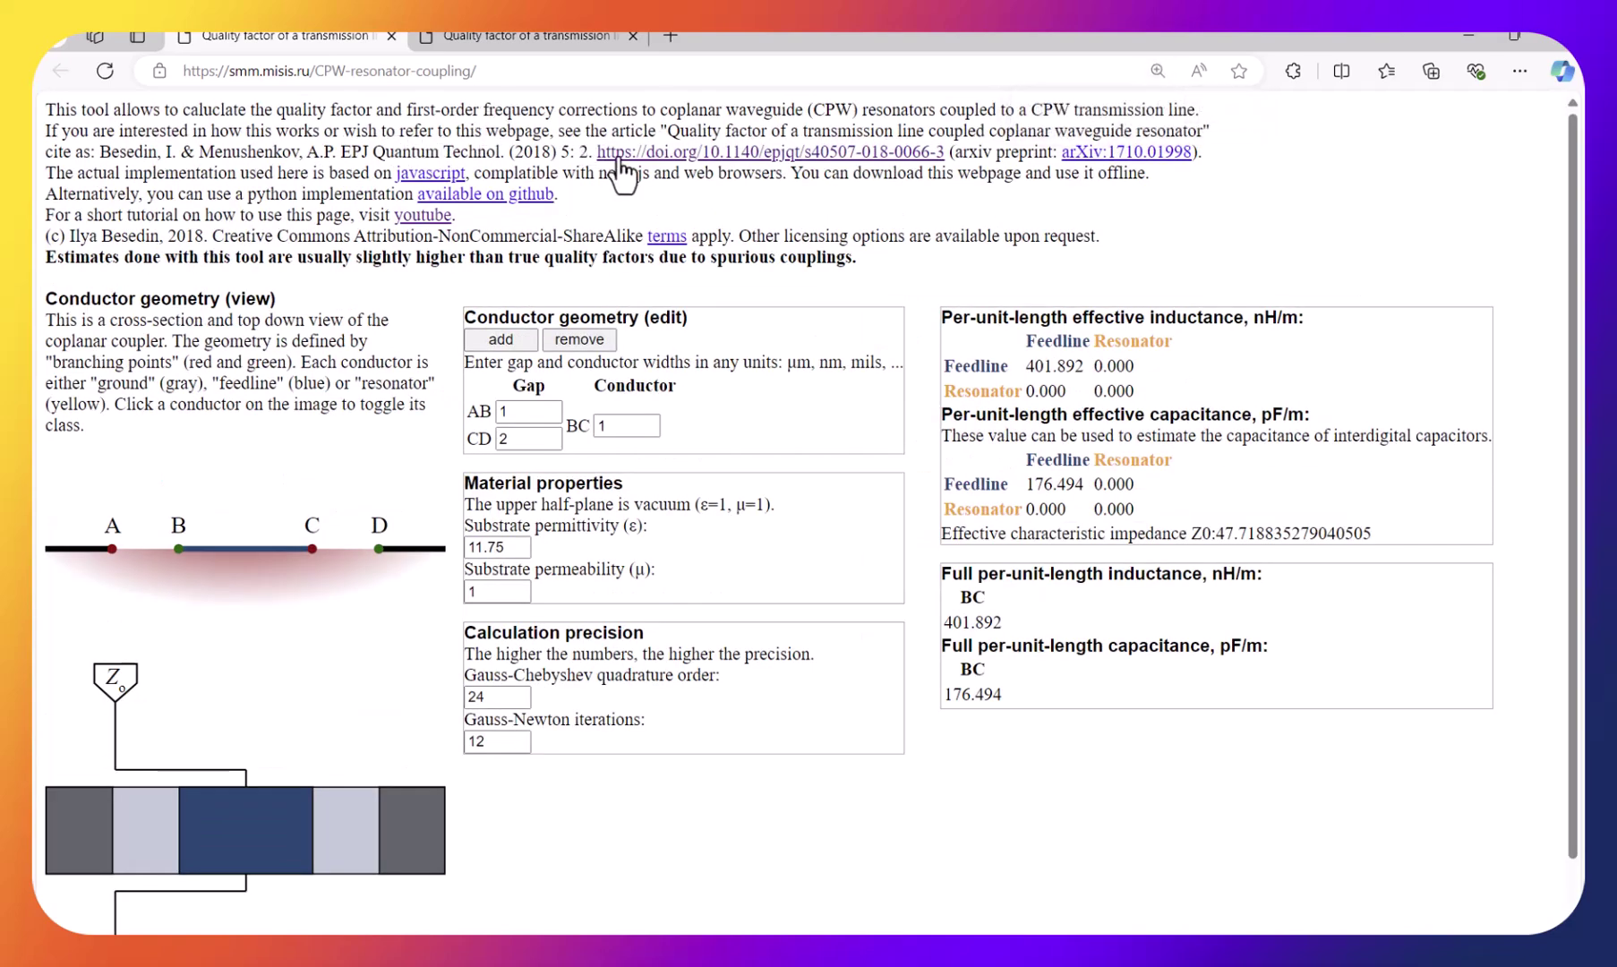
left_click(510, 34)
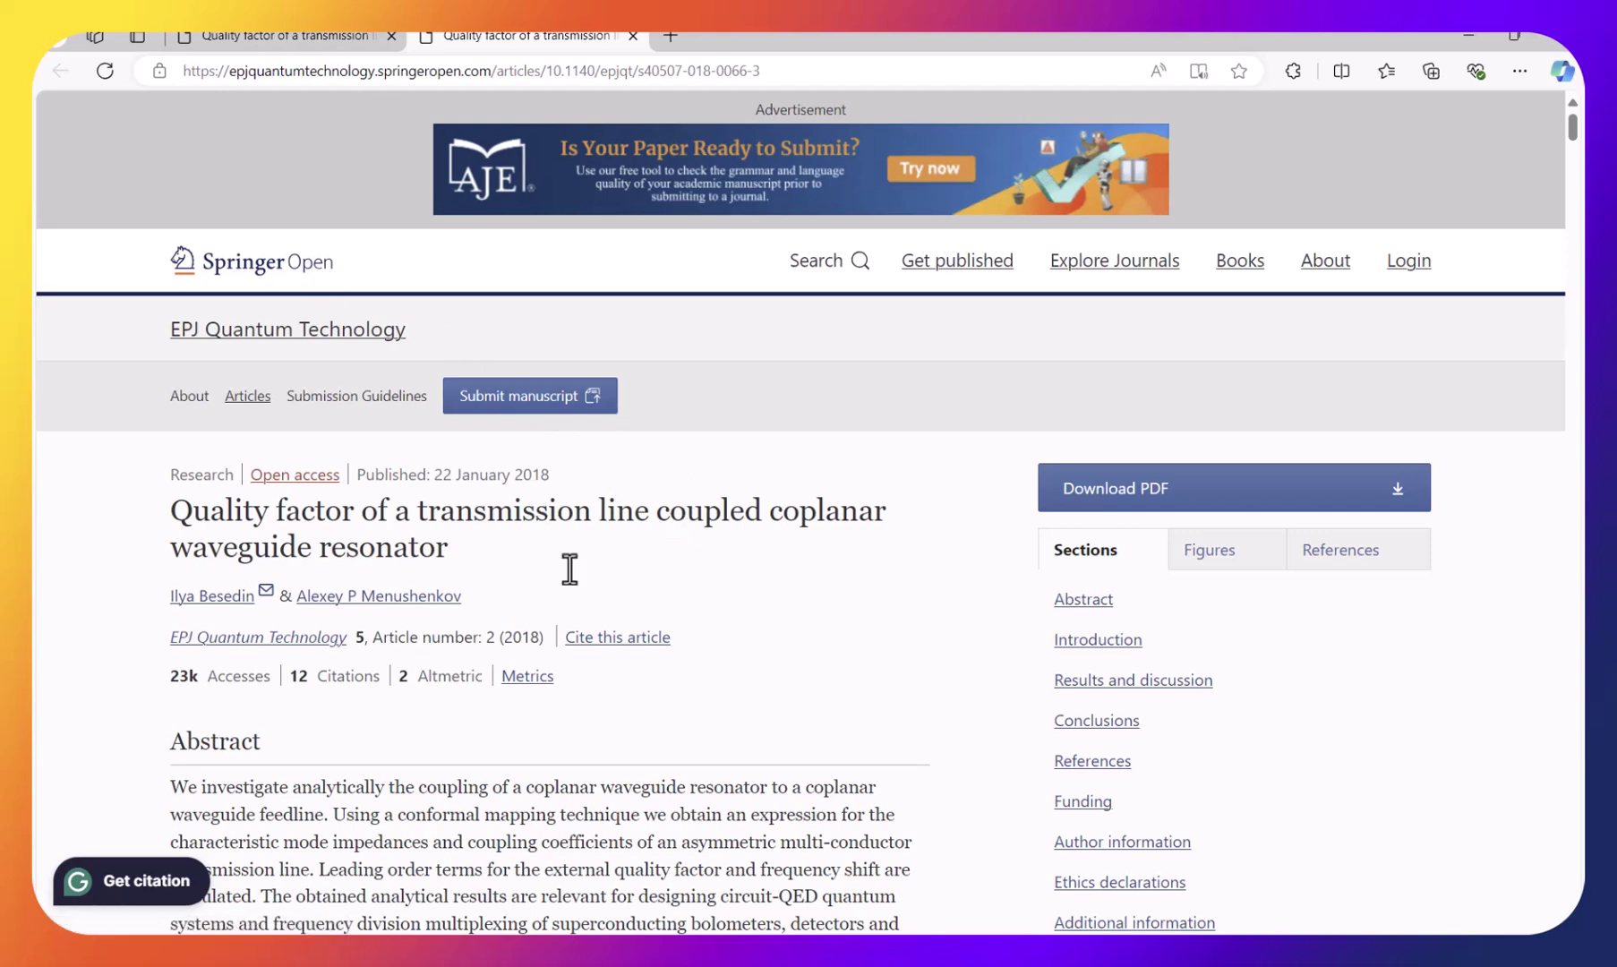
Set the AB gap to 5.8 in the coupling calculator, cross-checking the impedance calculator
left_click(290, 36)
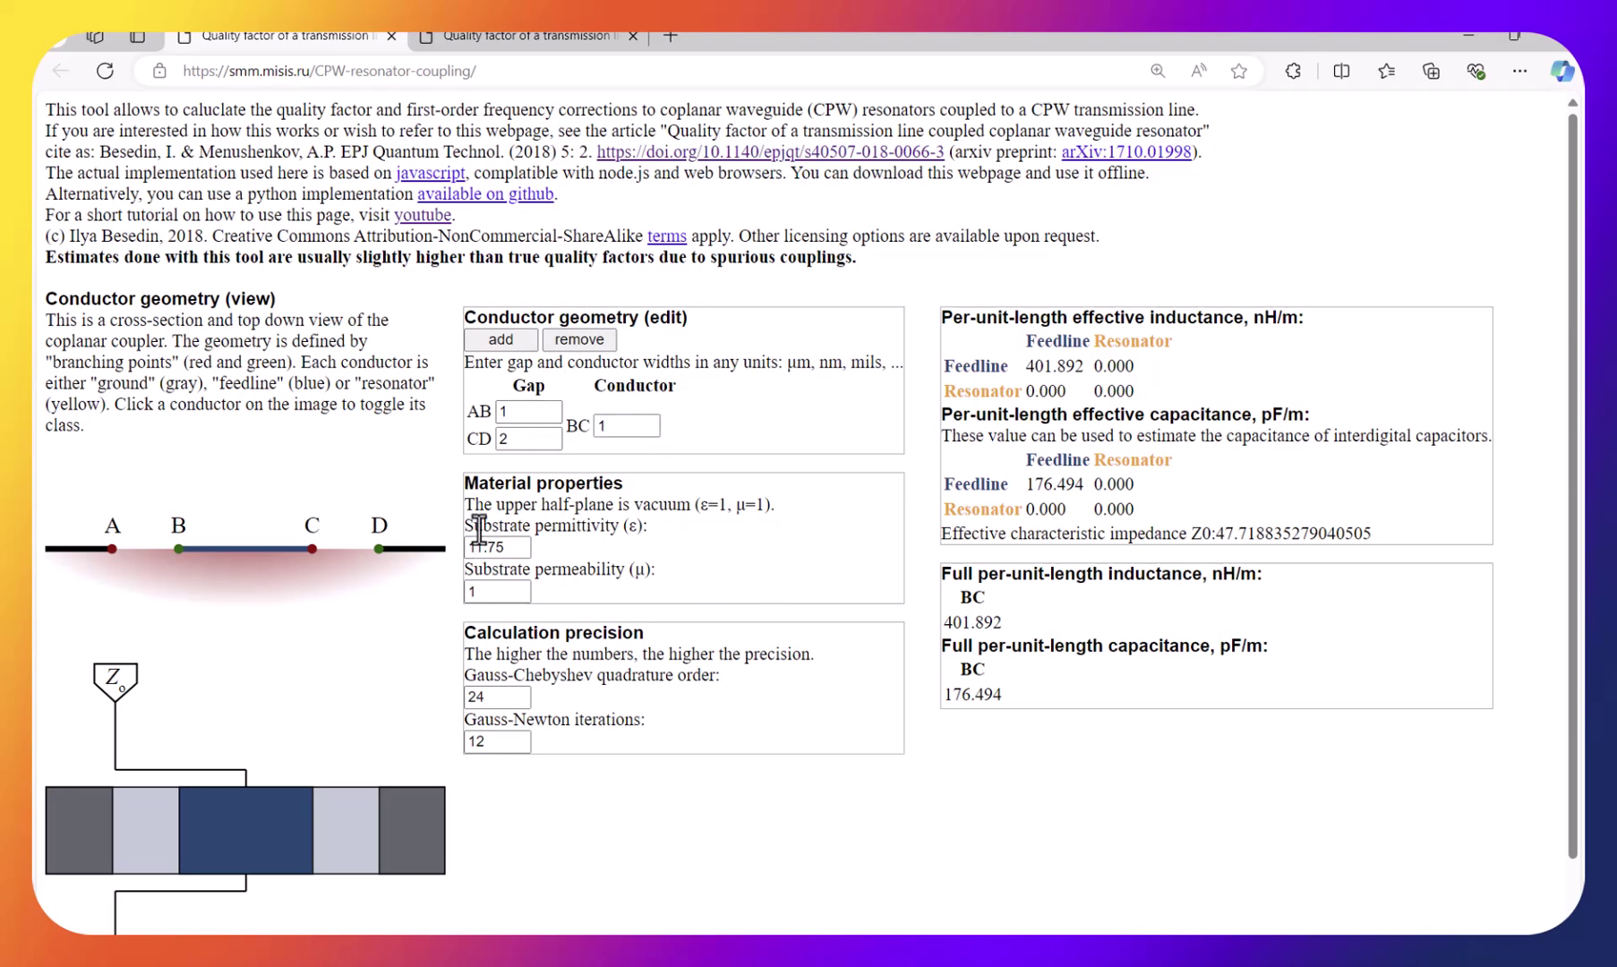
scroll(479, 530, "down", 1)
left_click(499, 348)
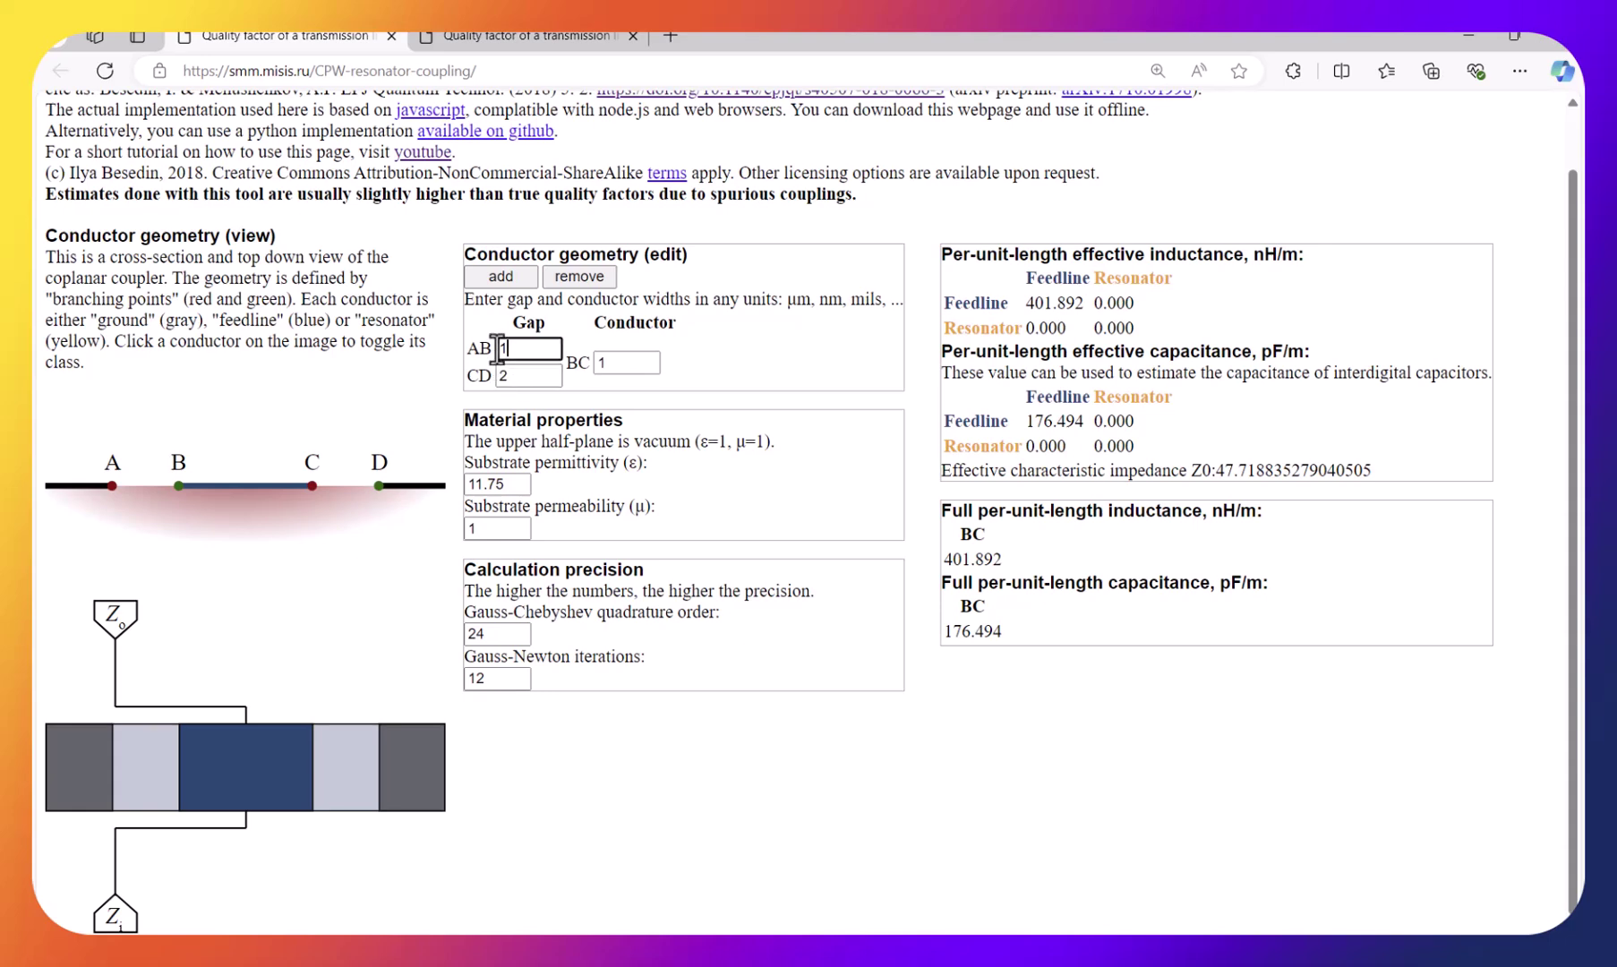
double_click(497, 348)
type("5.8")
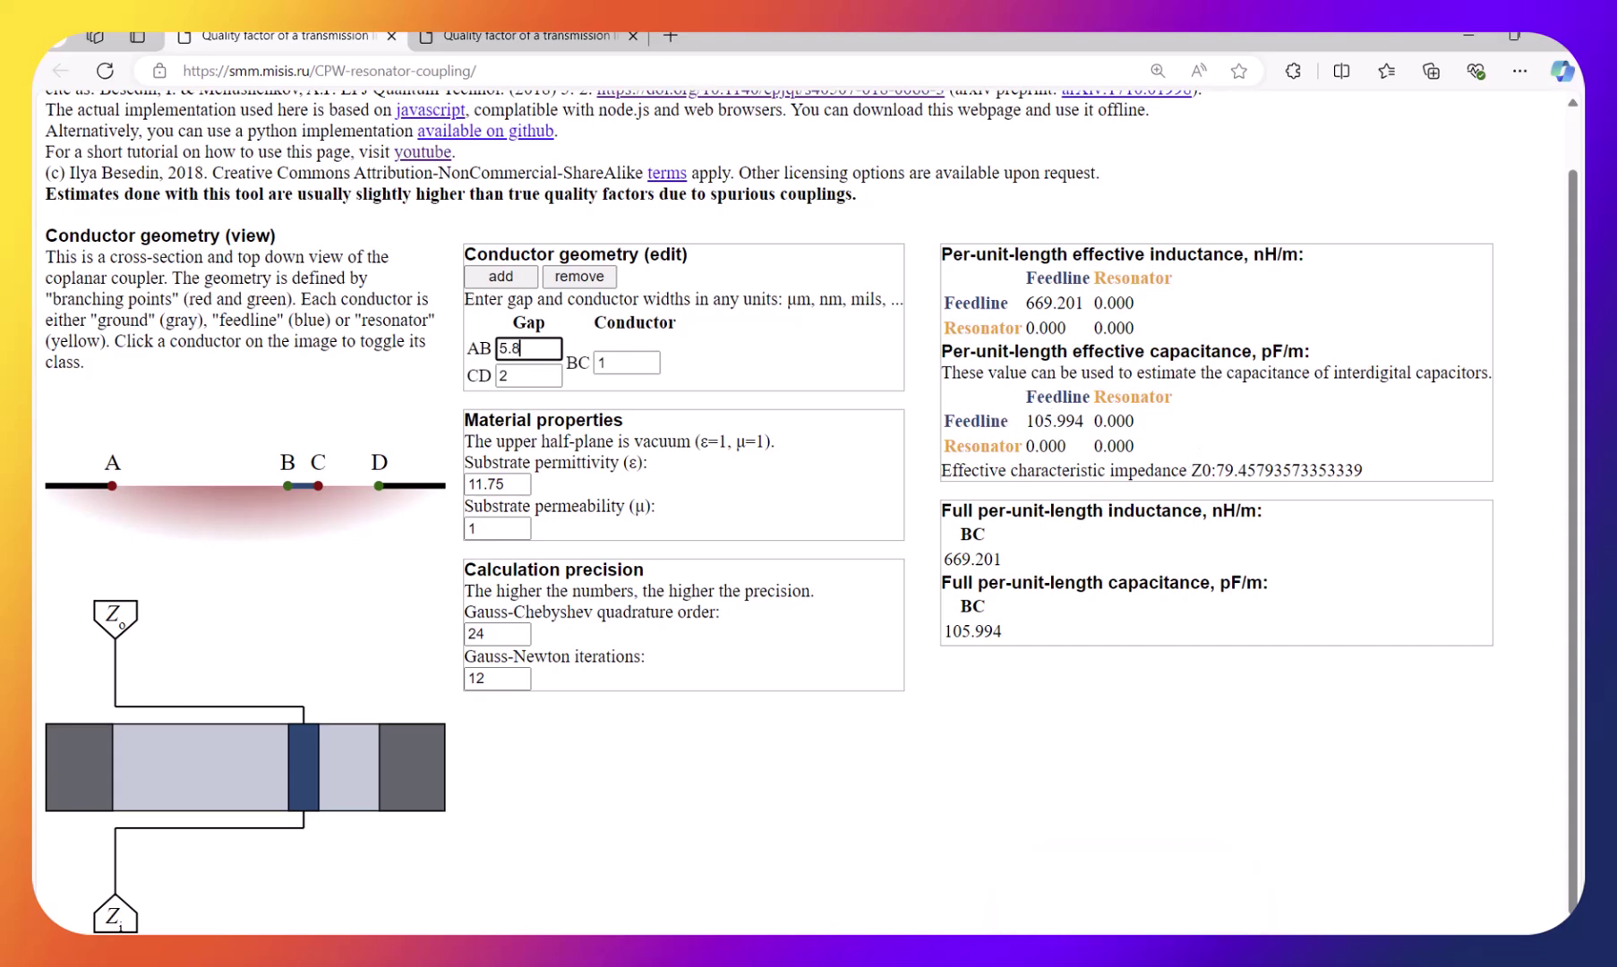
left_click(724, 896)
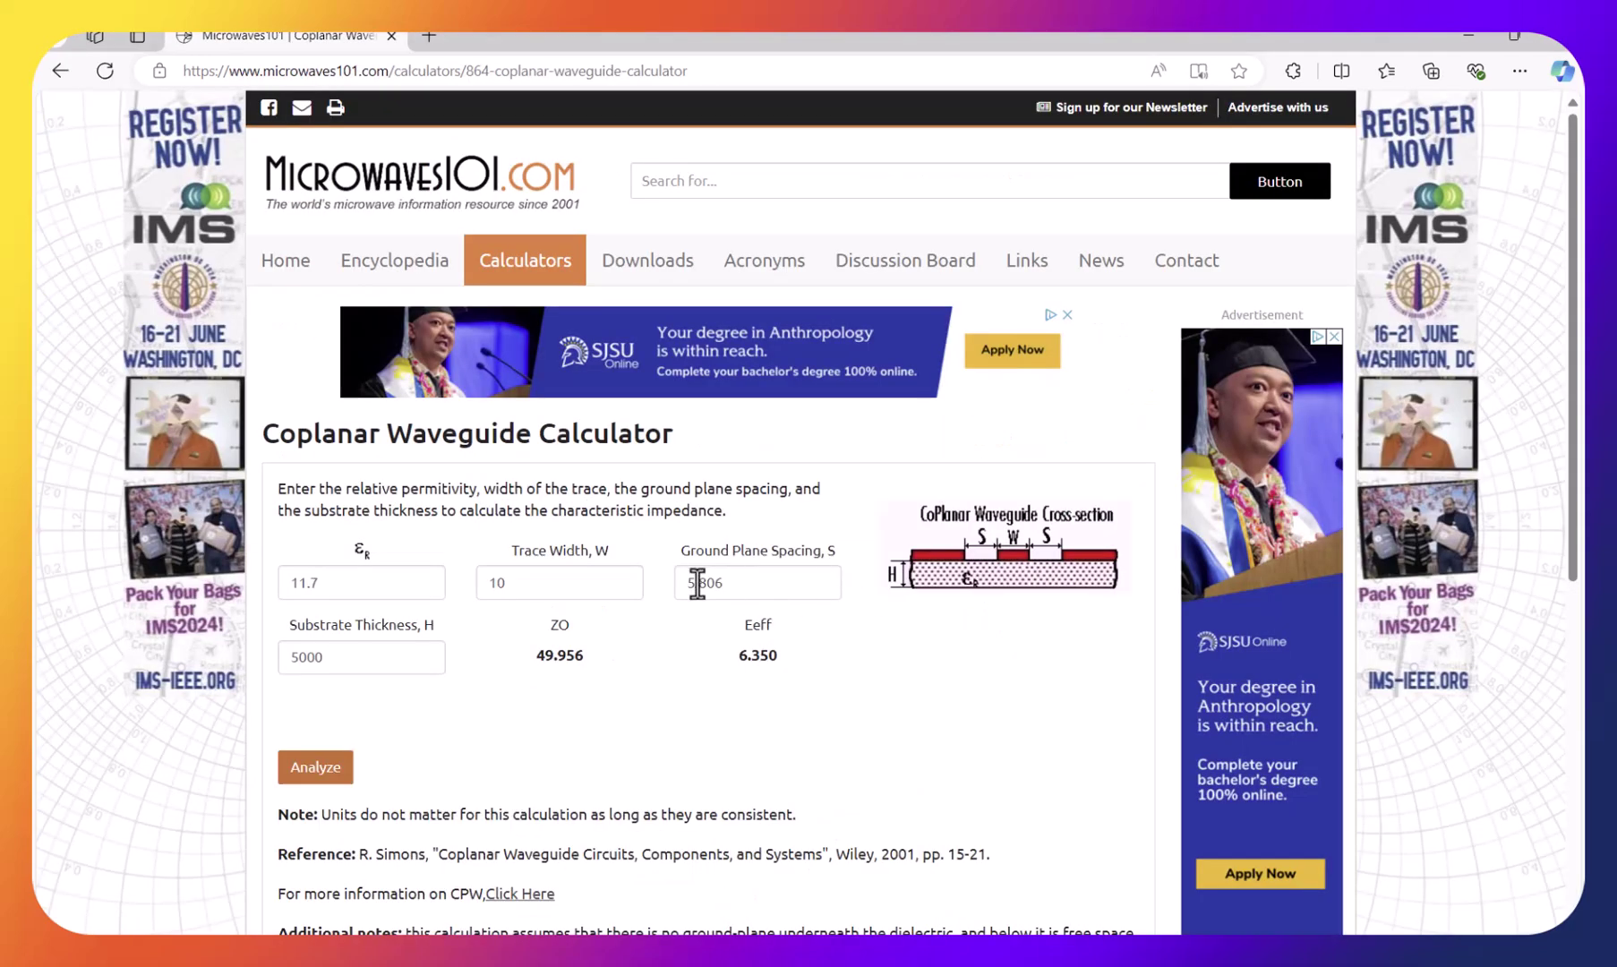
left_click(1466, 36)
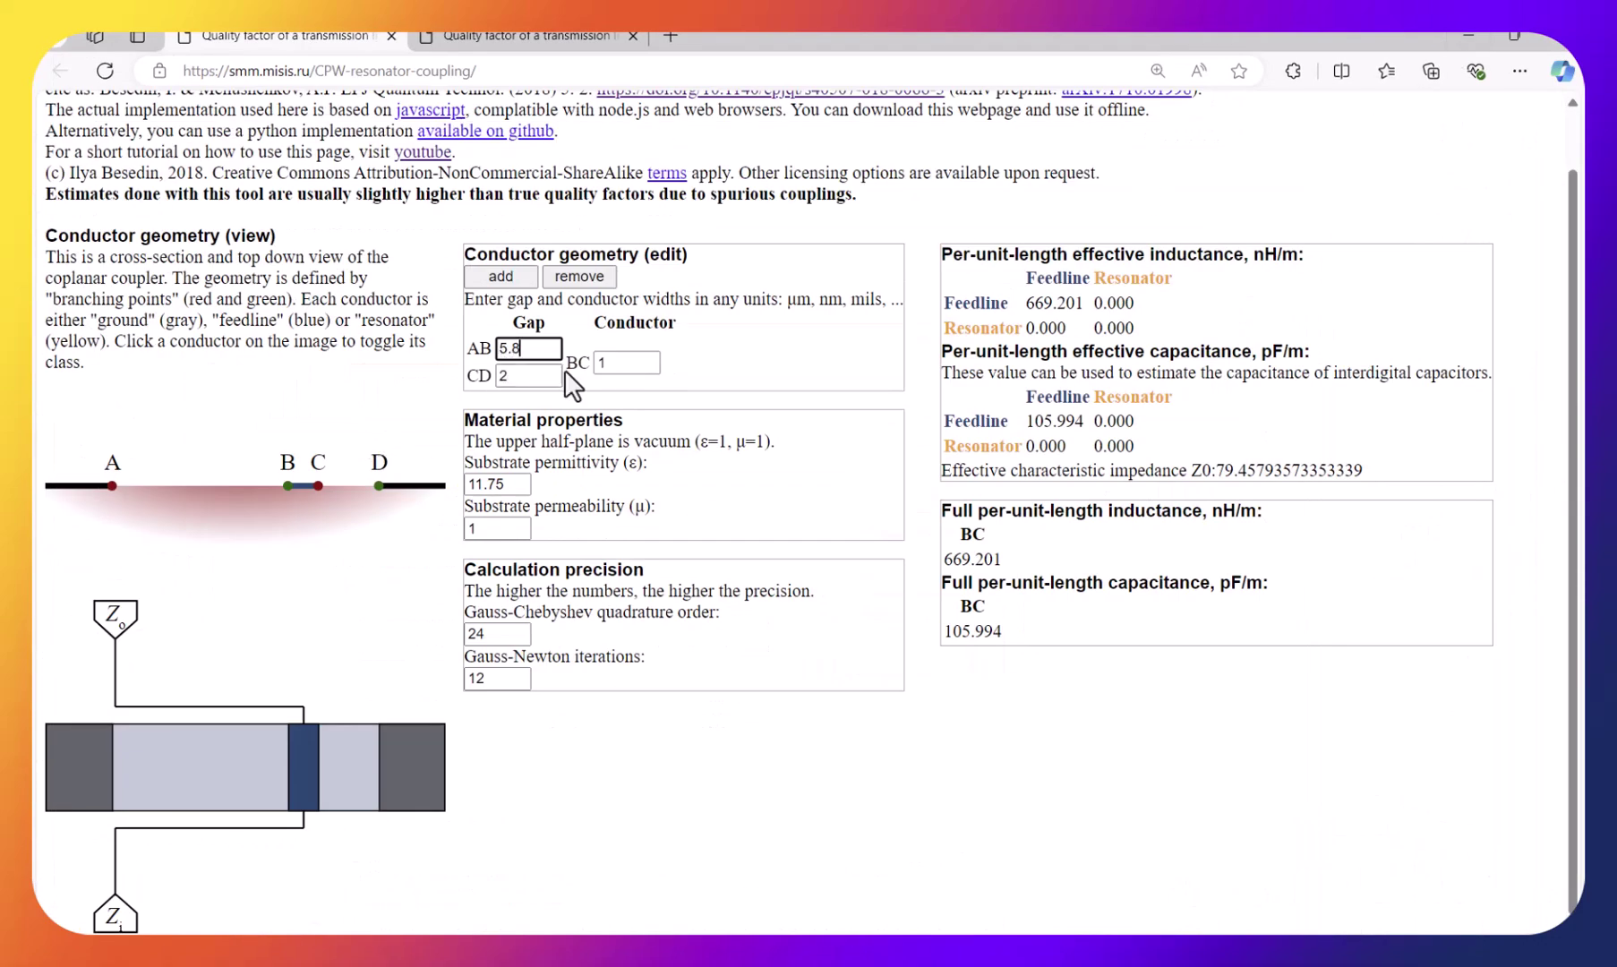
Set conductor BC to 10 and gap CD to 5.8, then add a DE conductor with EF gap
left_click(617, 361)
type("10")
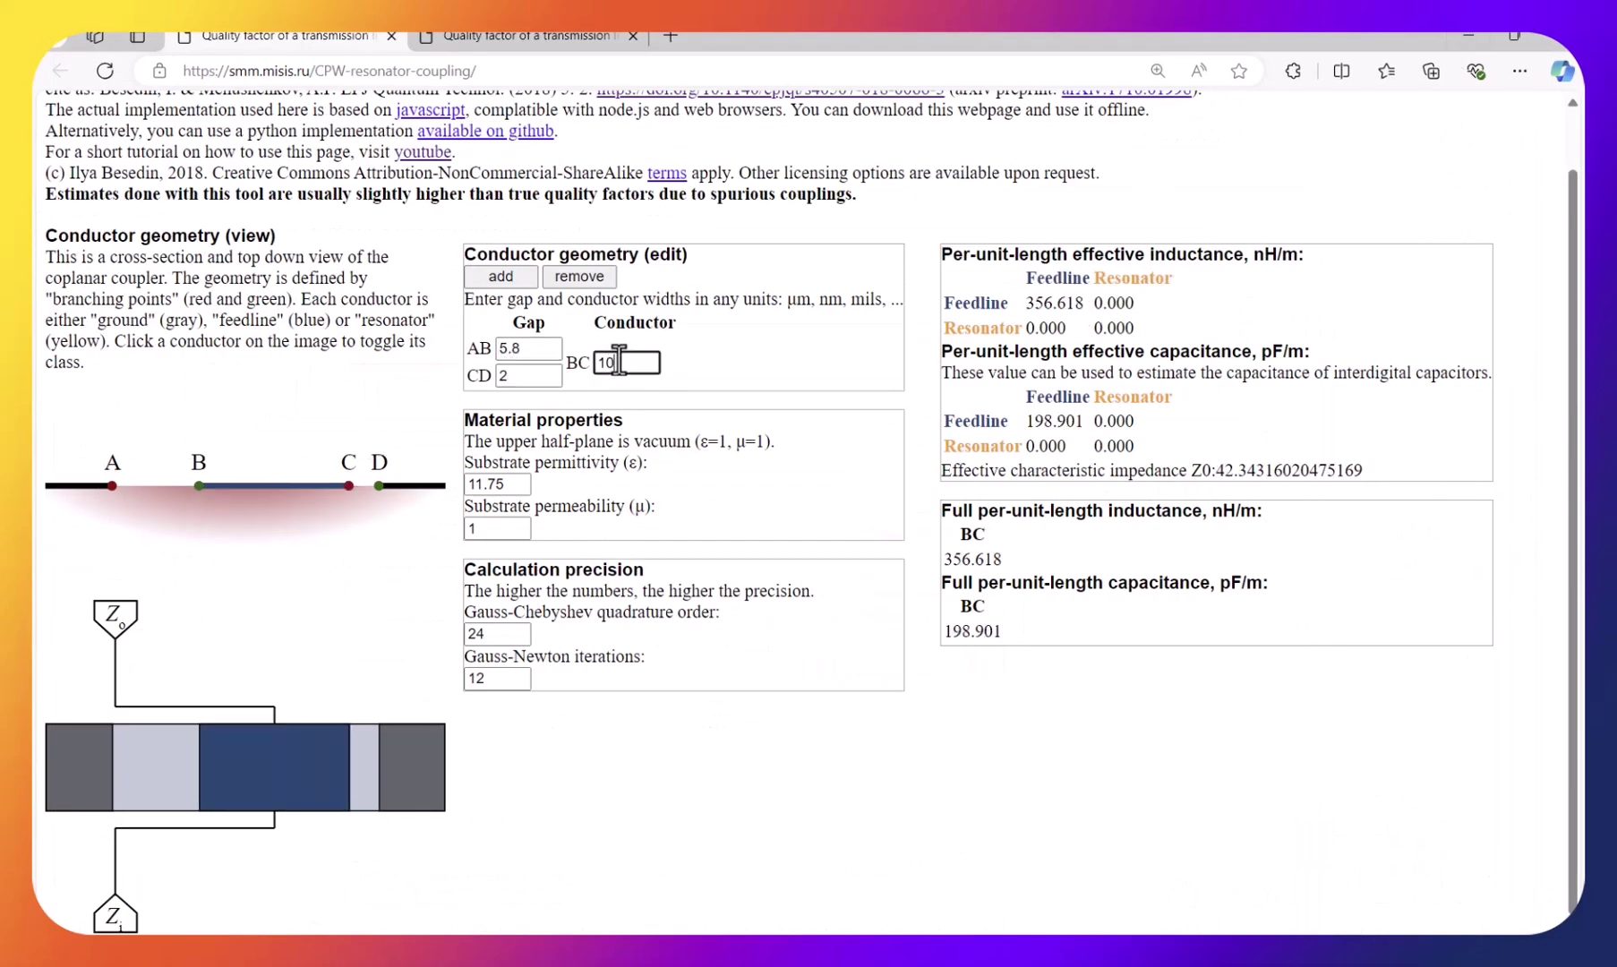
key("Tab")
type("5.8")
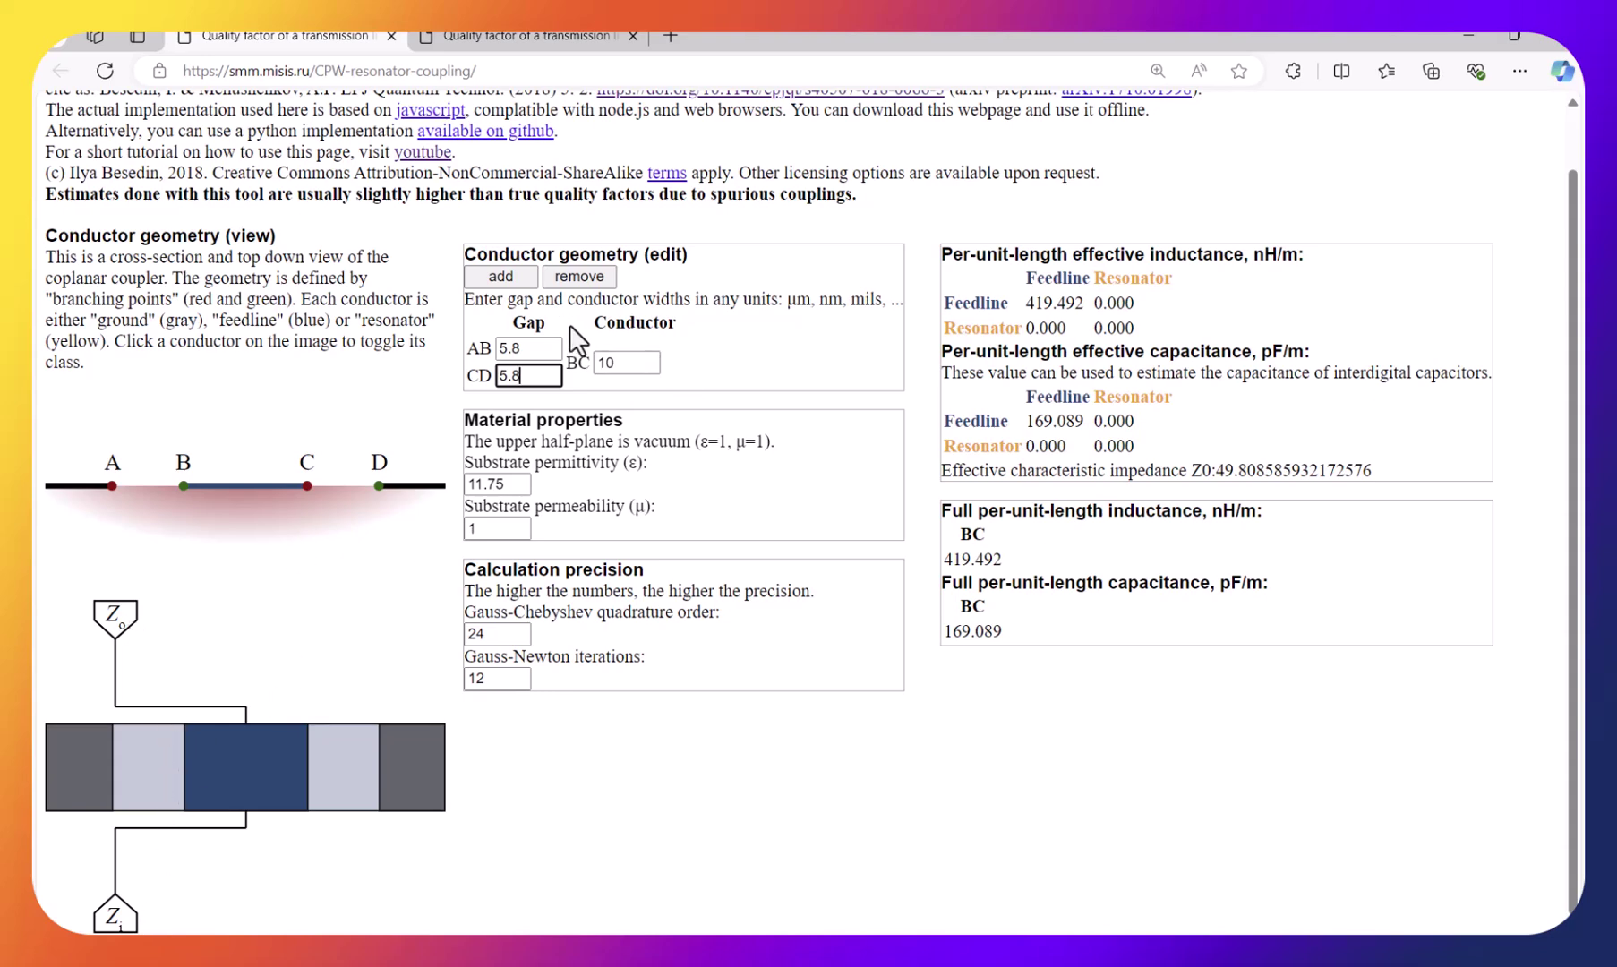
left_click(503, 279)
double_click(637, 394)
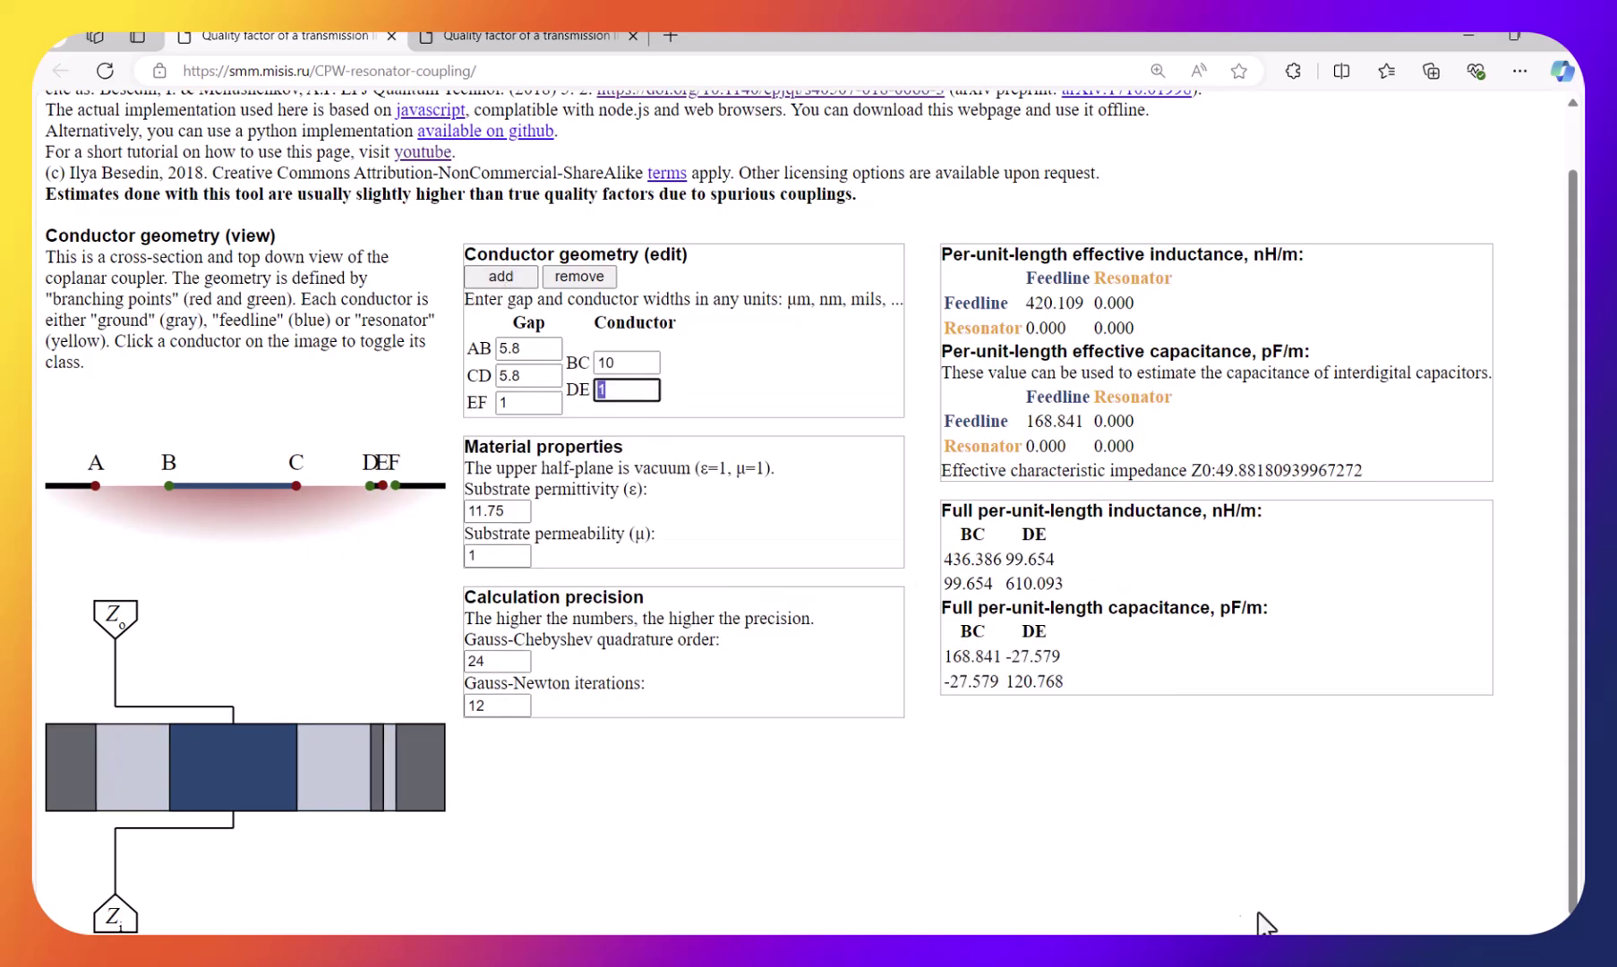
left_click(1043, 951)
Bring the HFSS modeler forward, zoom into the strips and turn on distance measuring
left_click(945, 885)
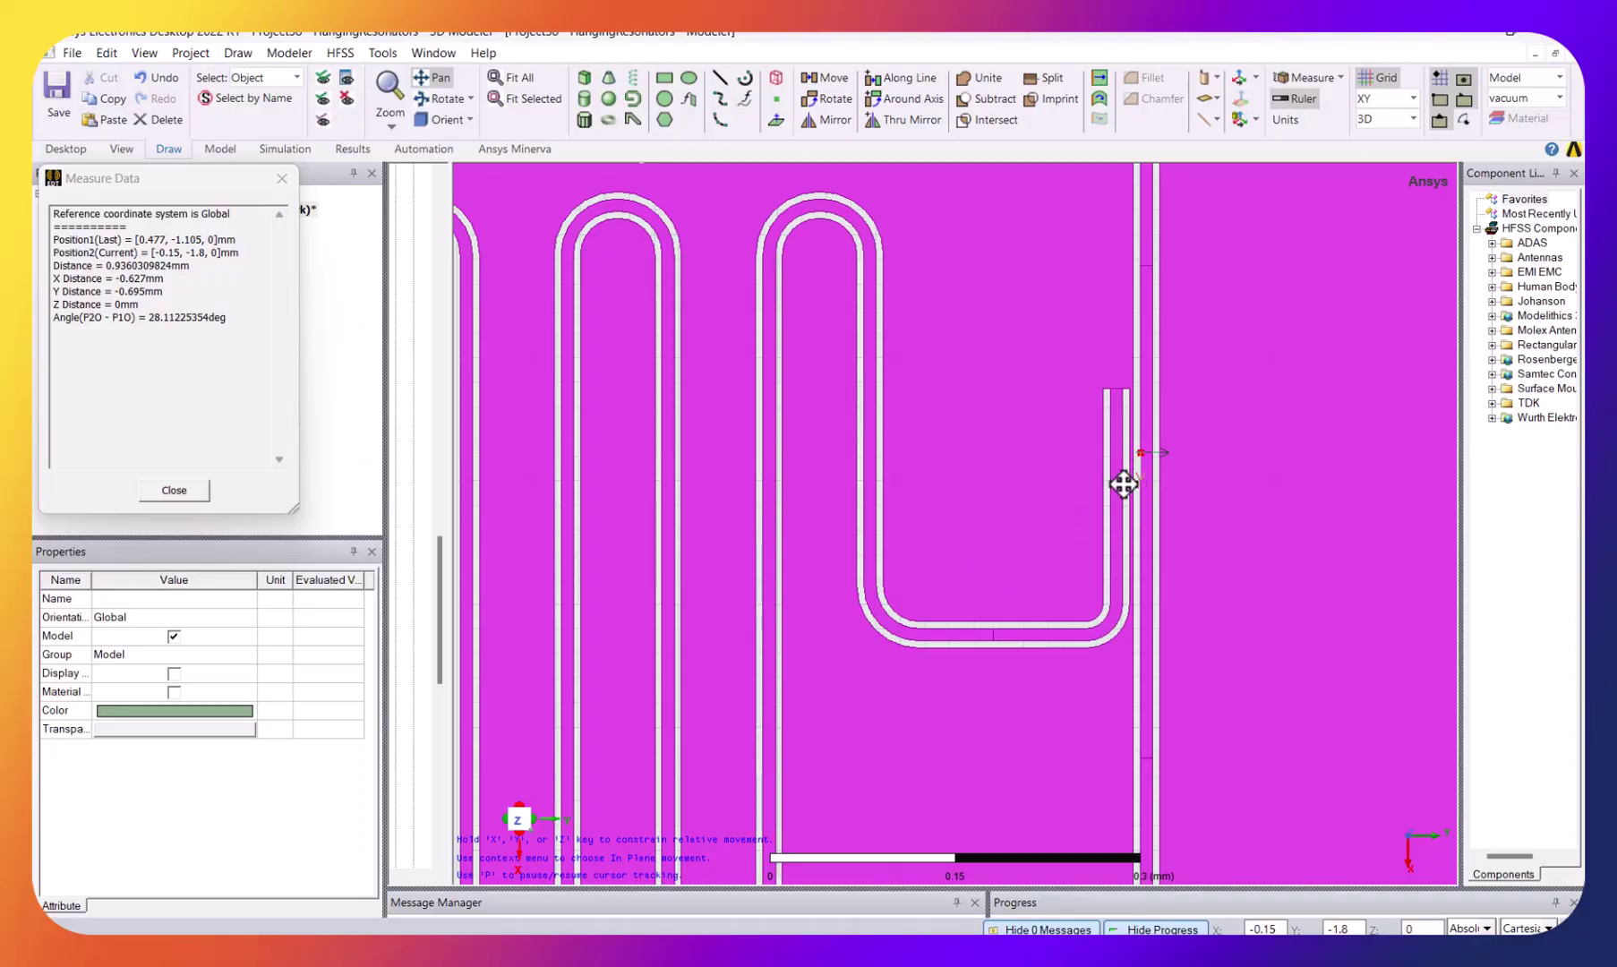
scroll(1130, 520, "up", 5)
scroll(1130, 522, "up", 3)
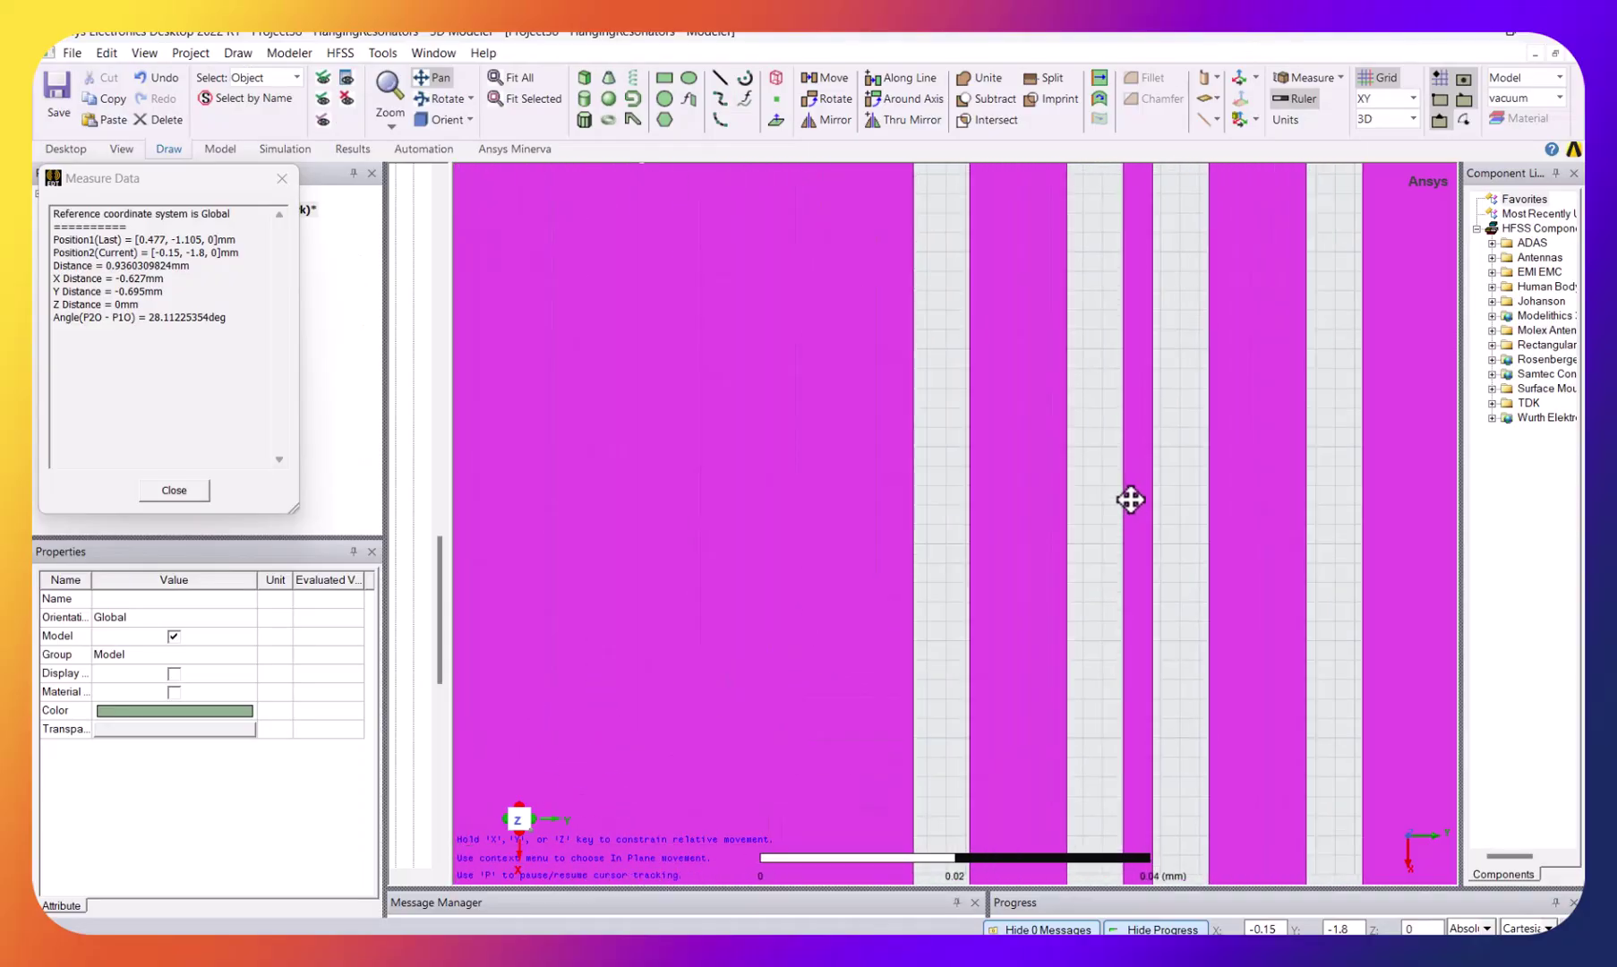
scroll(1150, 363, "up", 1)
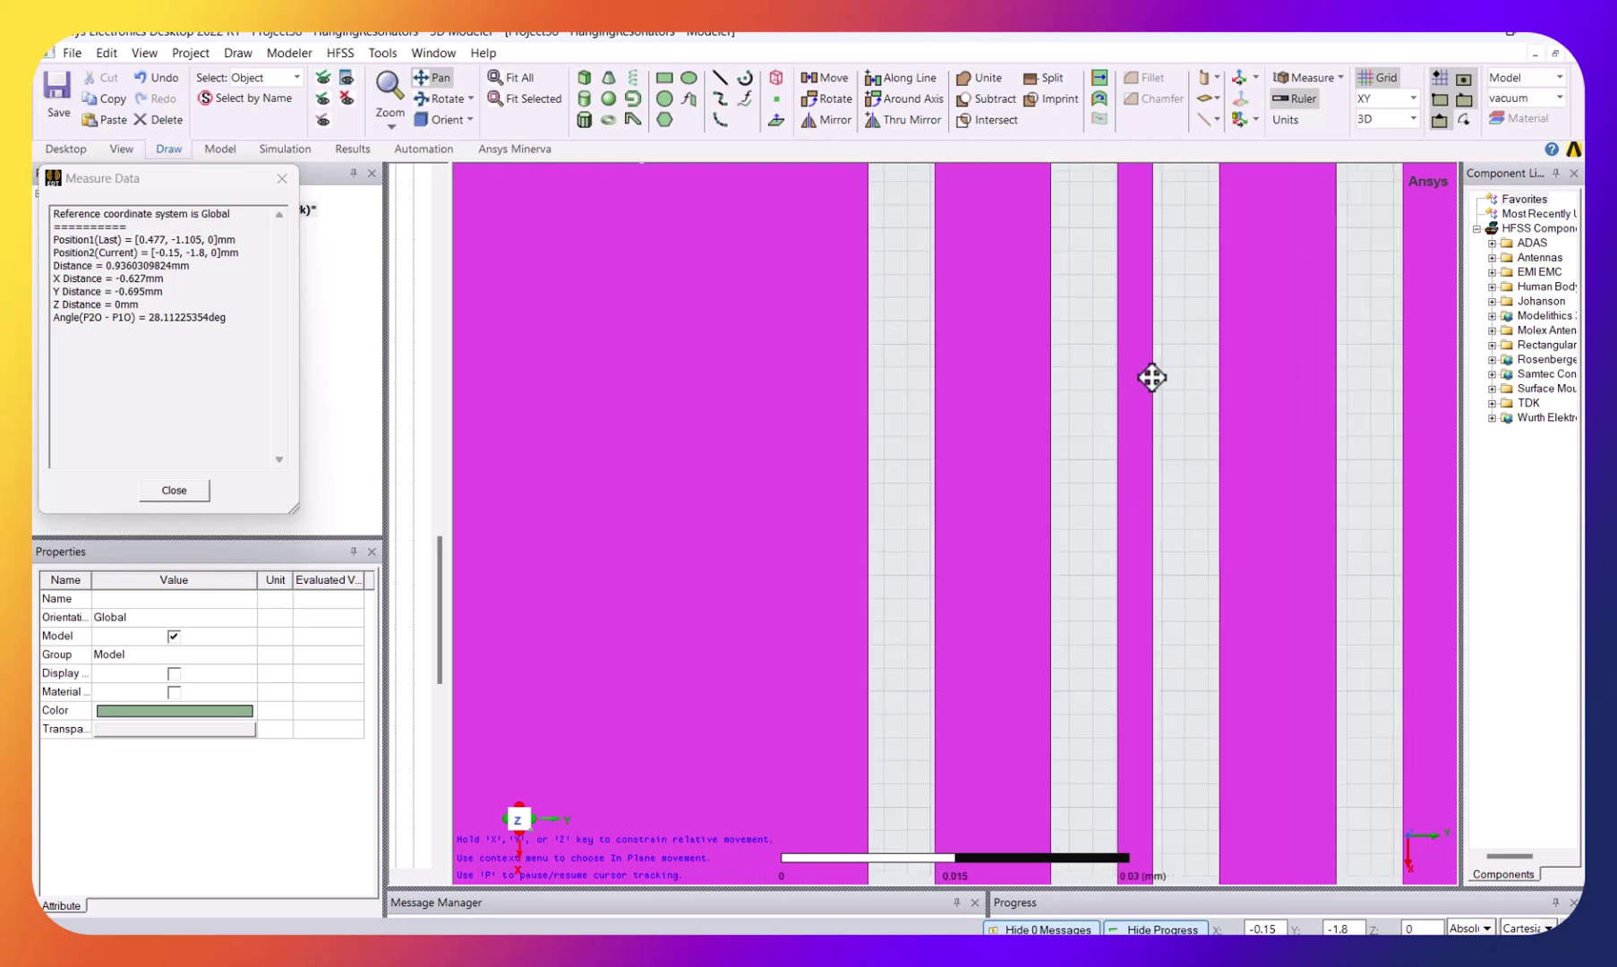
left_click(1328, 77)
left_click(1314, 101)
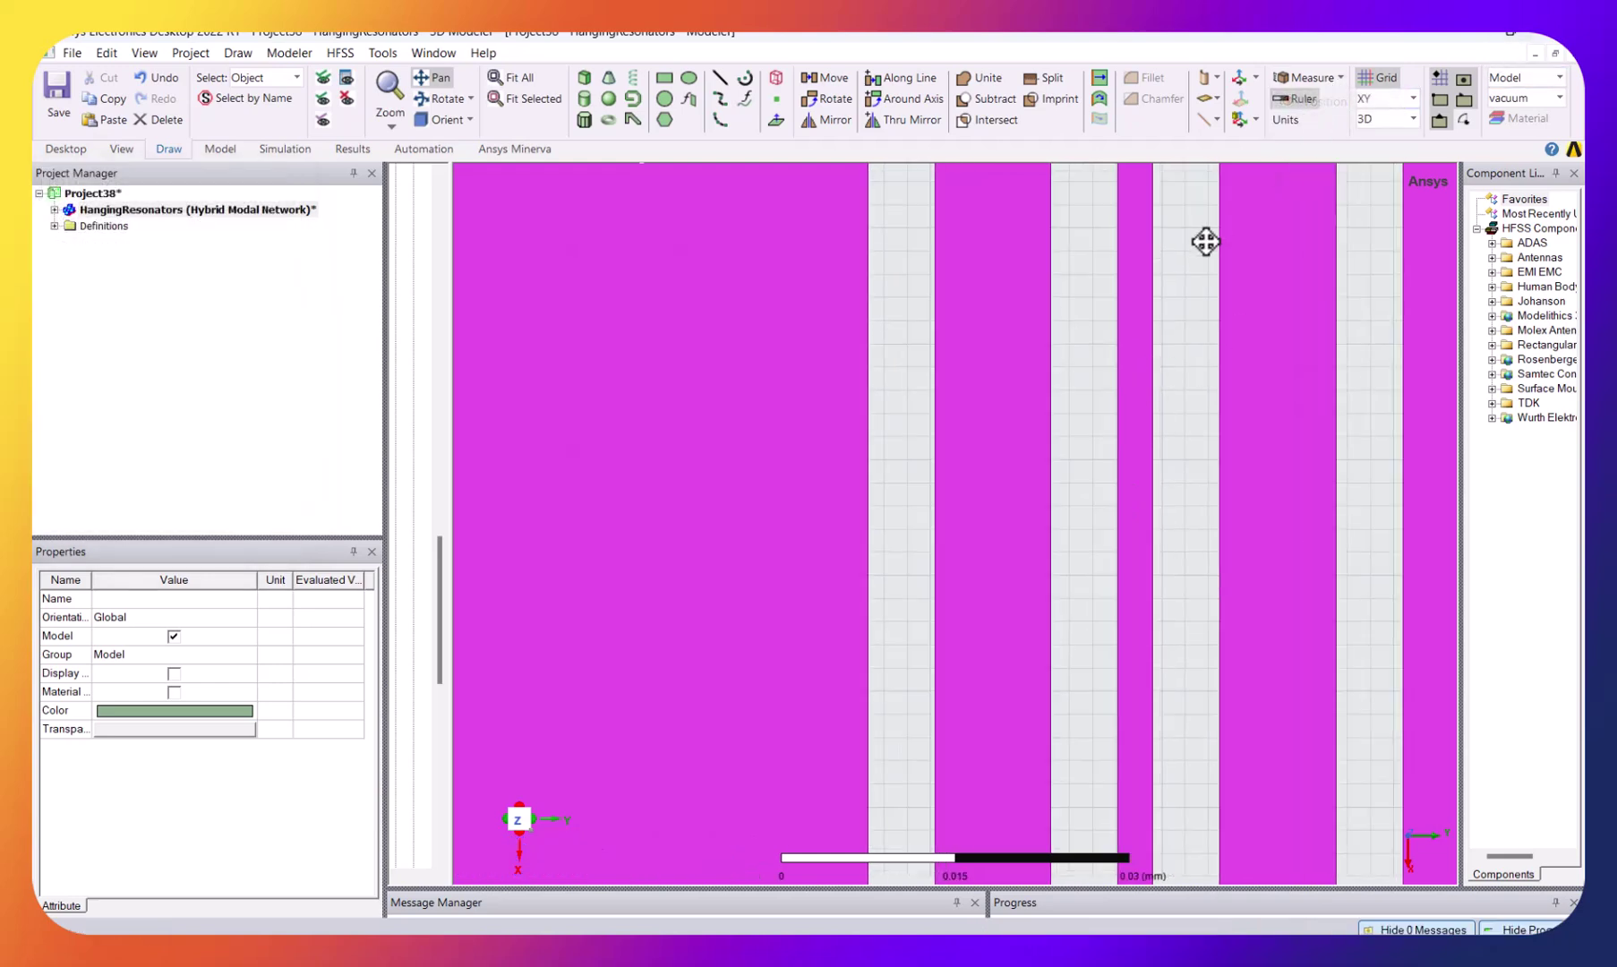
scroll(1207, 296, "up", 2)
key("Escape")
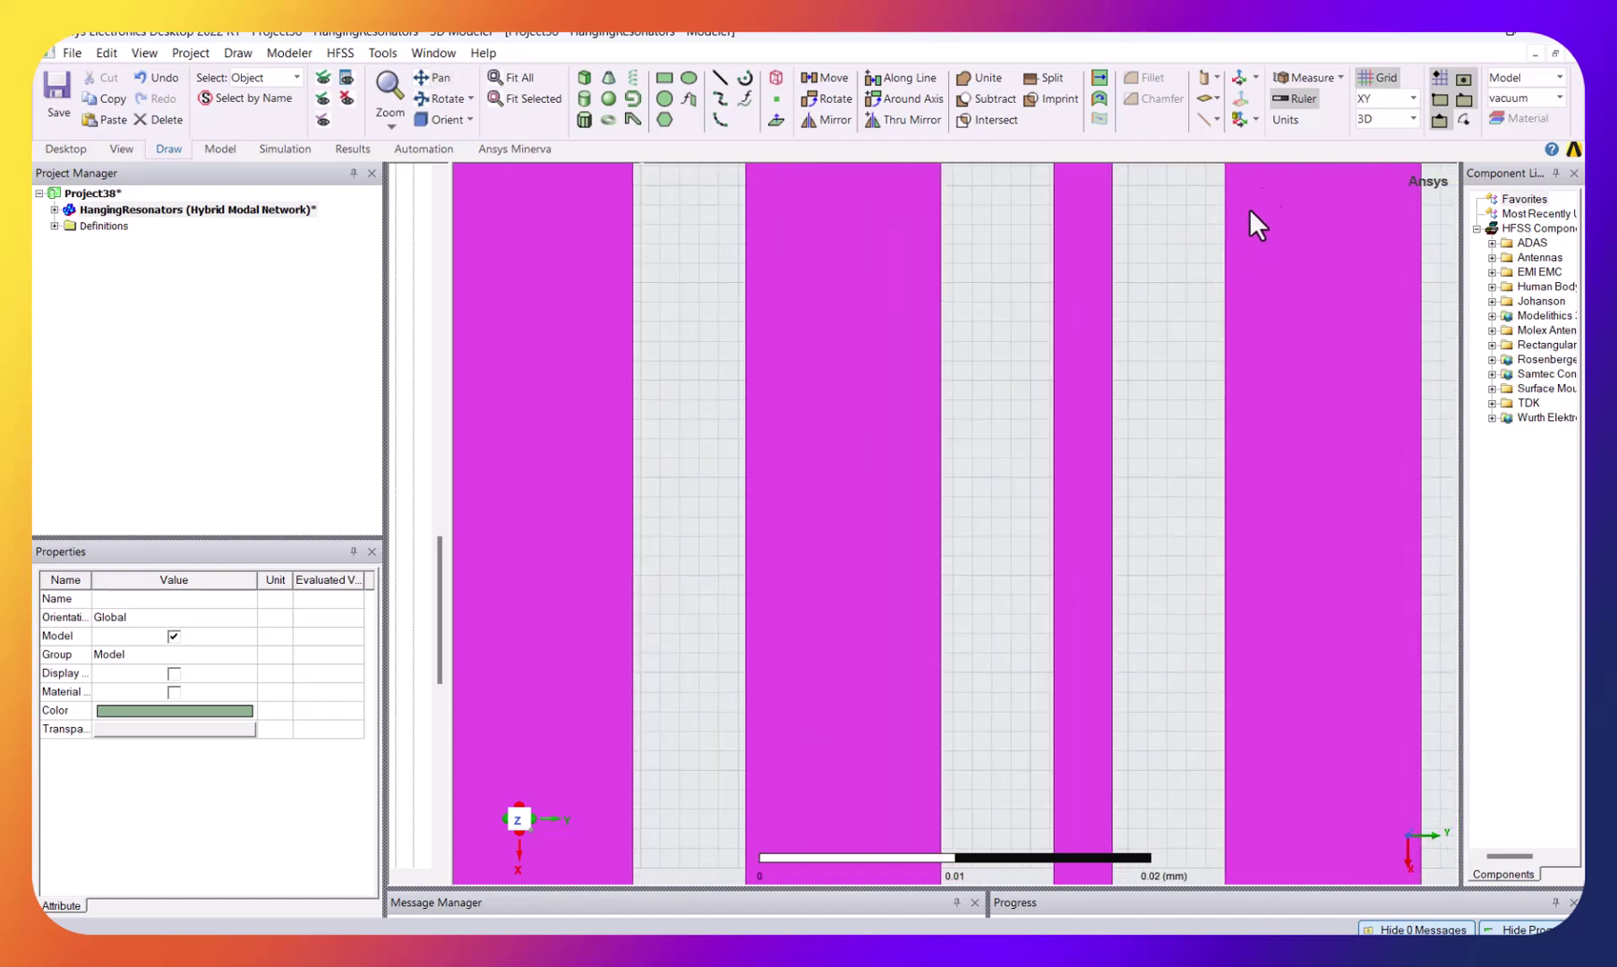
left_click(1292, 95)
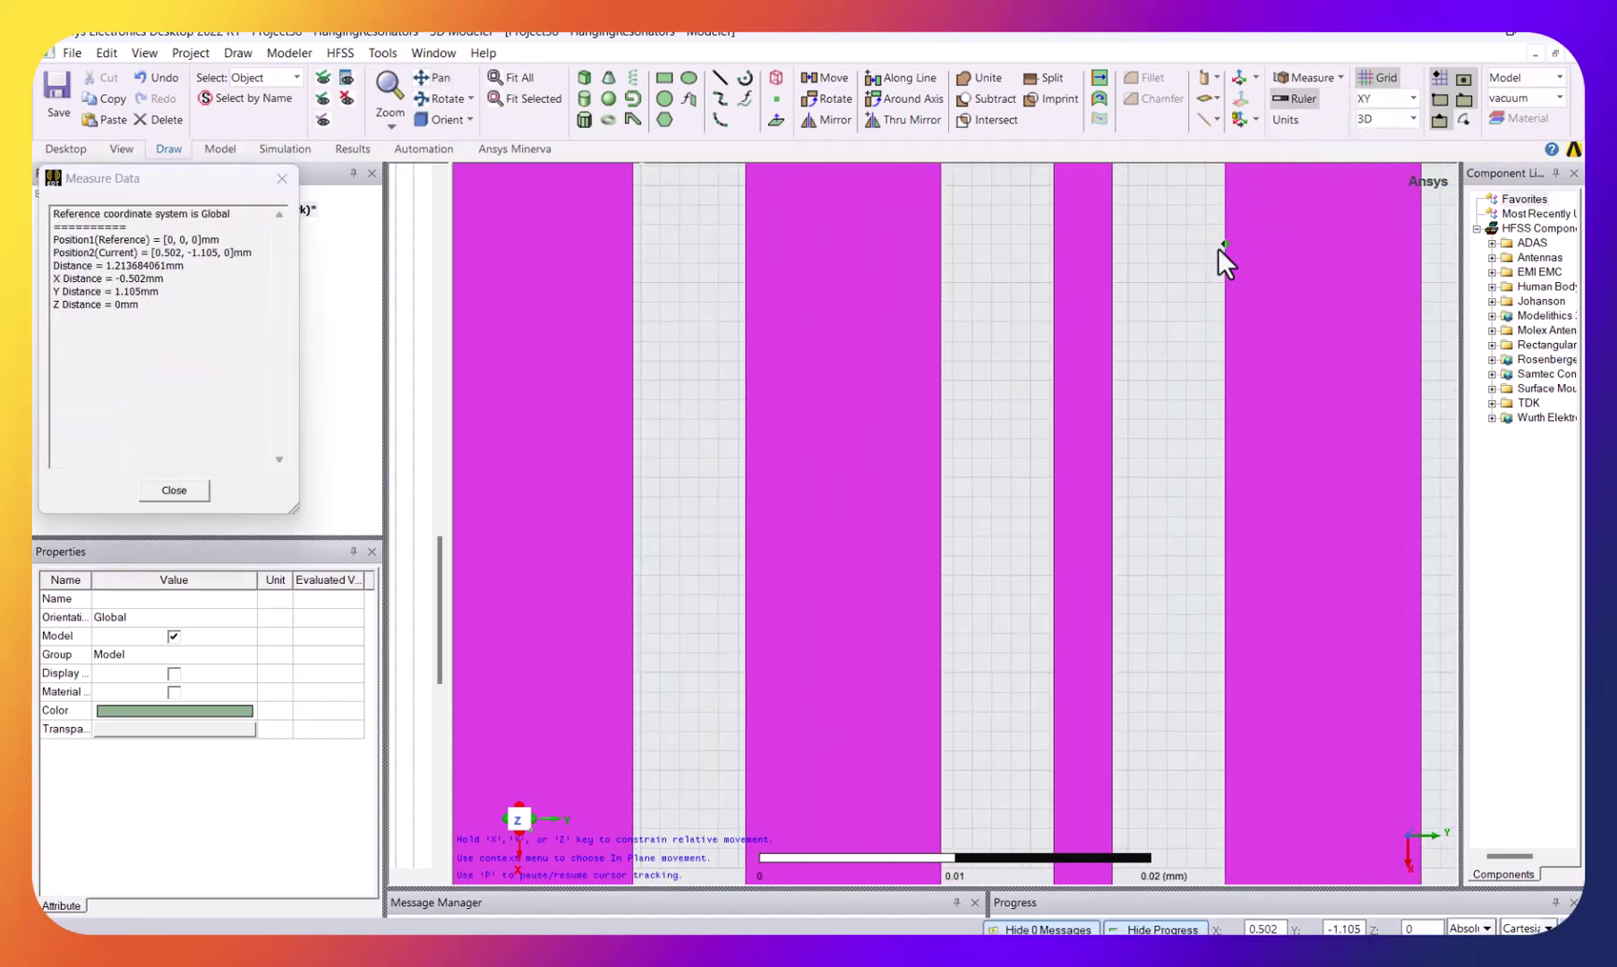
Measure between strip edges while zooming, reading gap about 5.8 µm and strip about 3 µm
left_click(1224, 282)
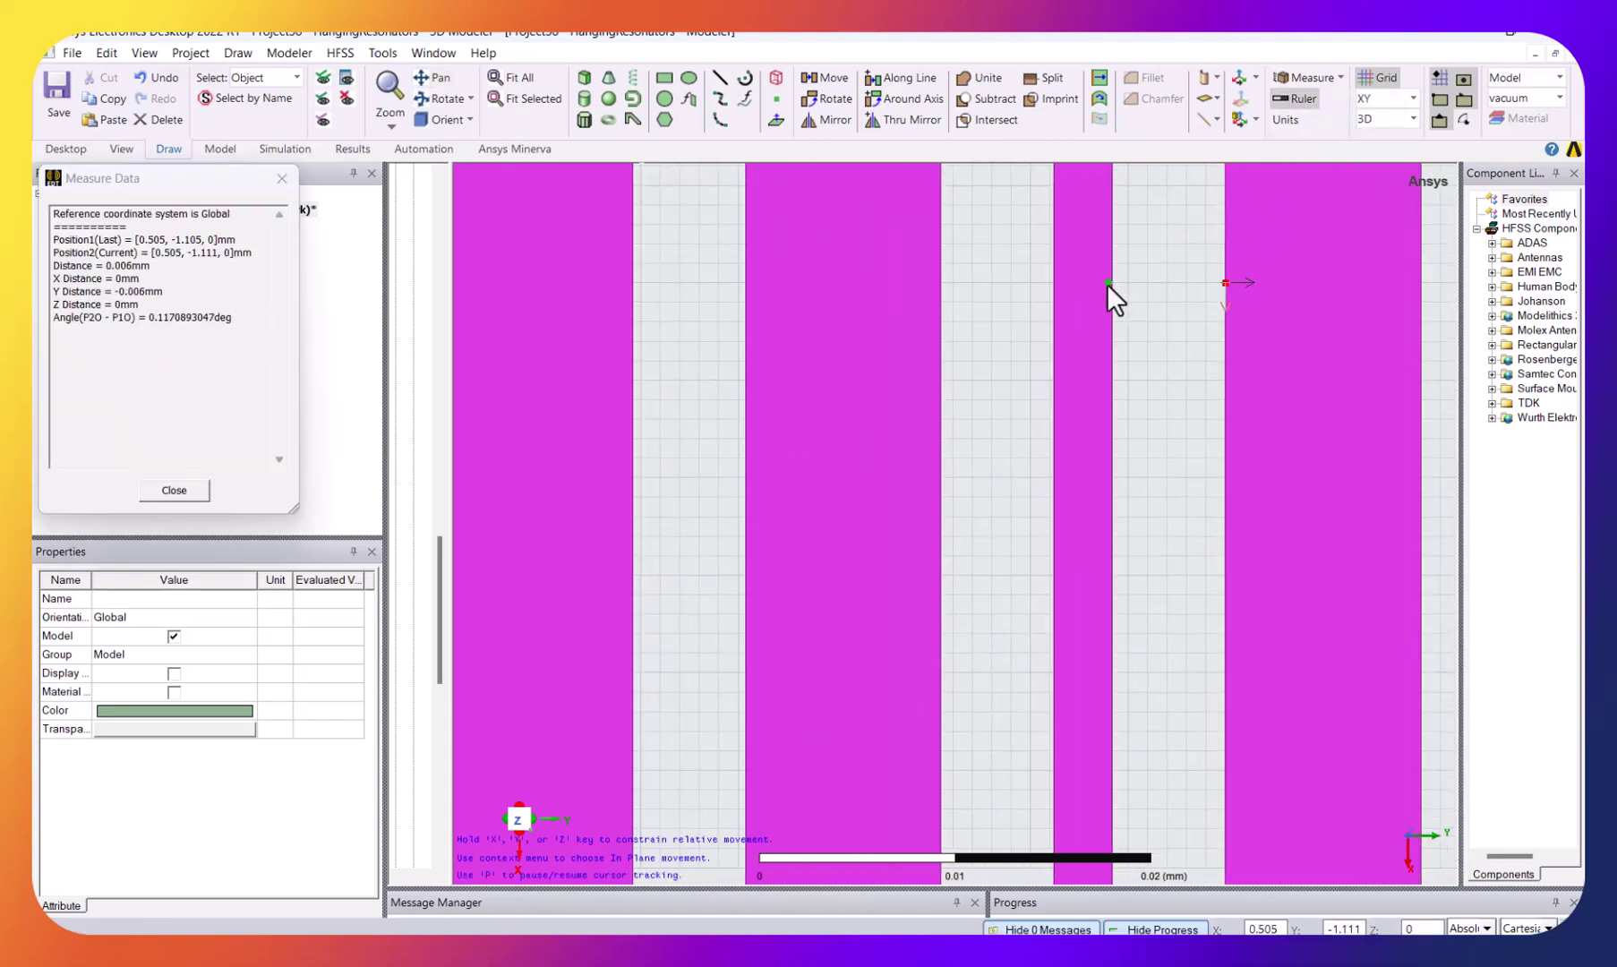
scroll(1106, 283, "up", 3)
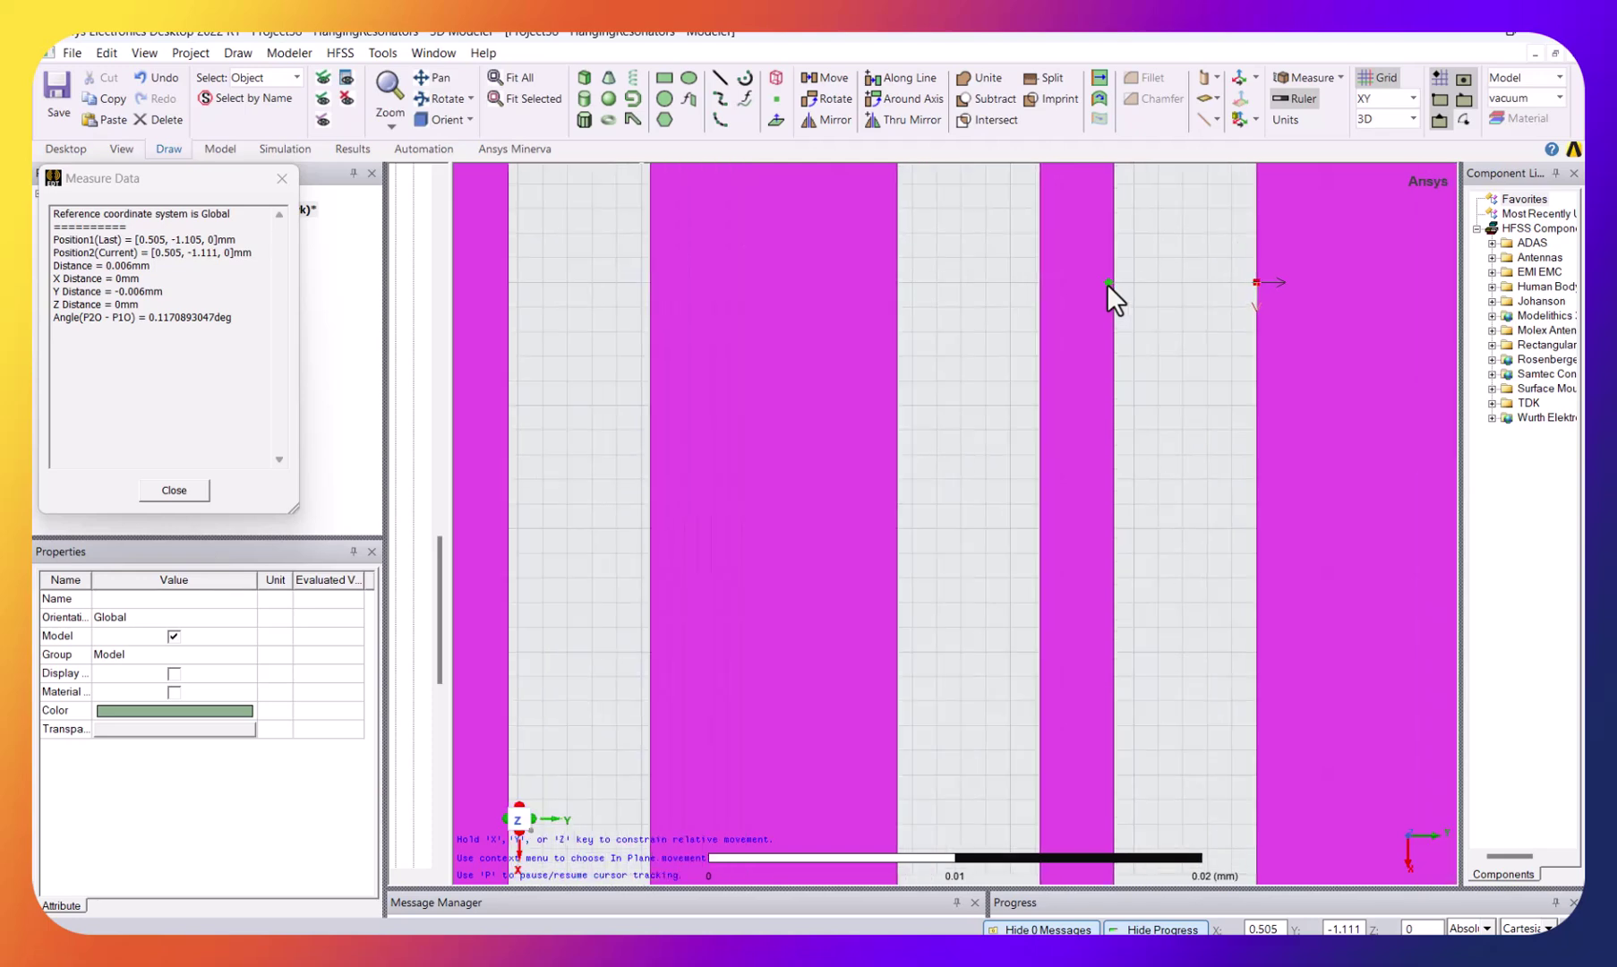
scroll(1127, 287, "up", 2)
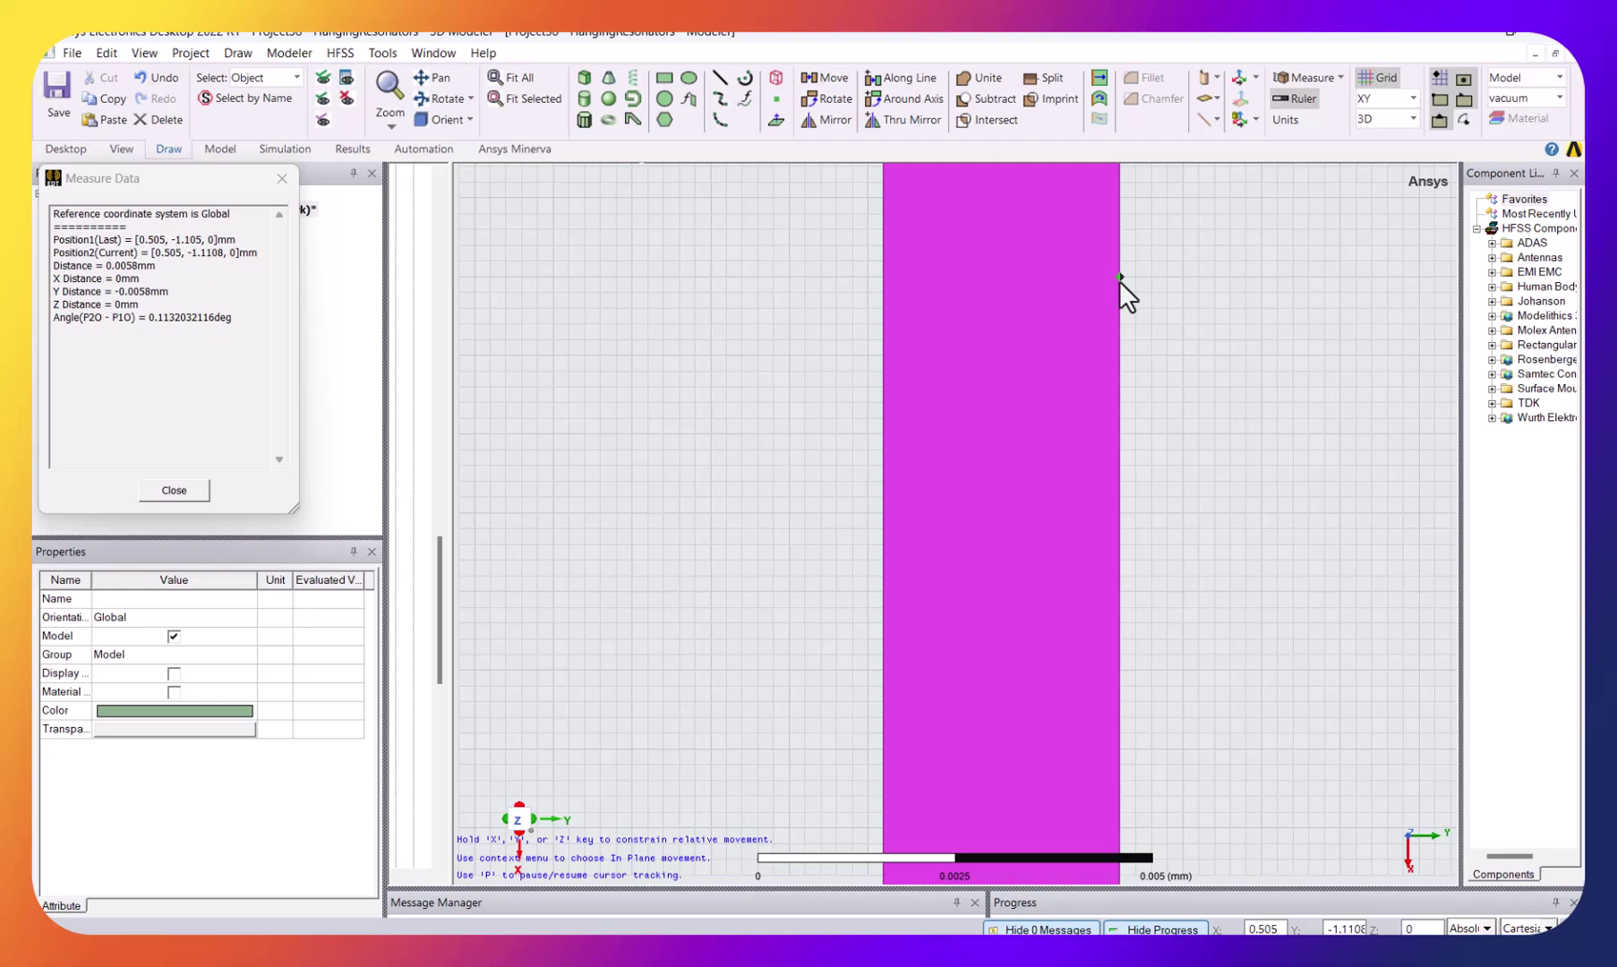
scroll(1119, 280, "down", 8)
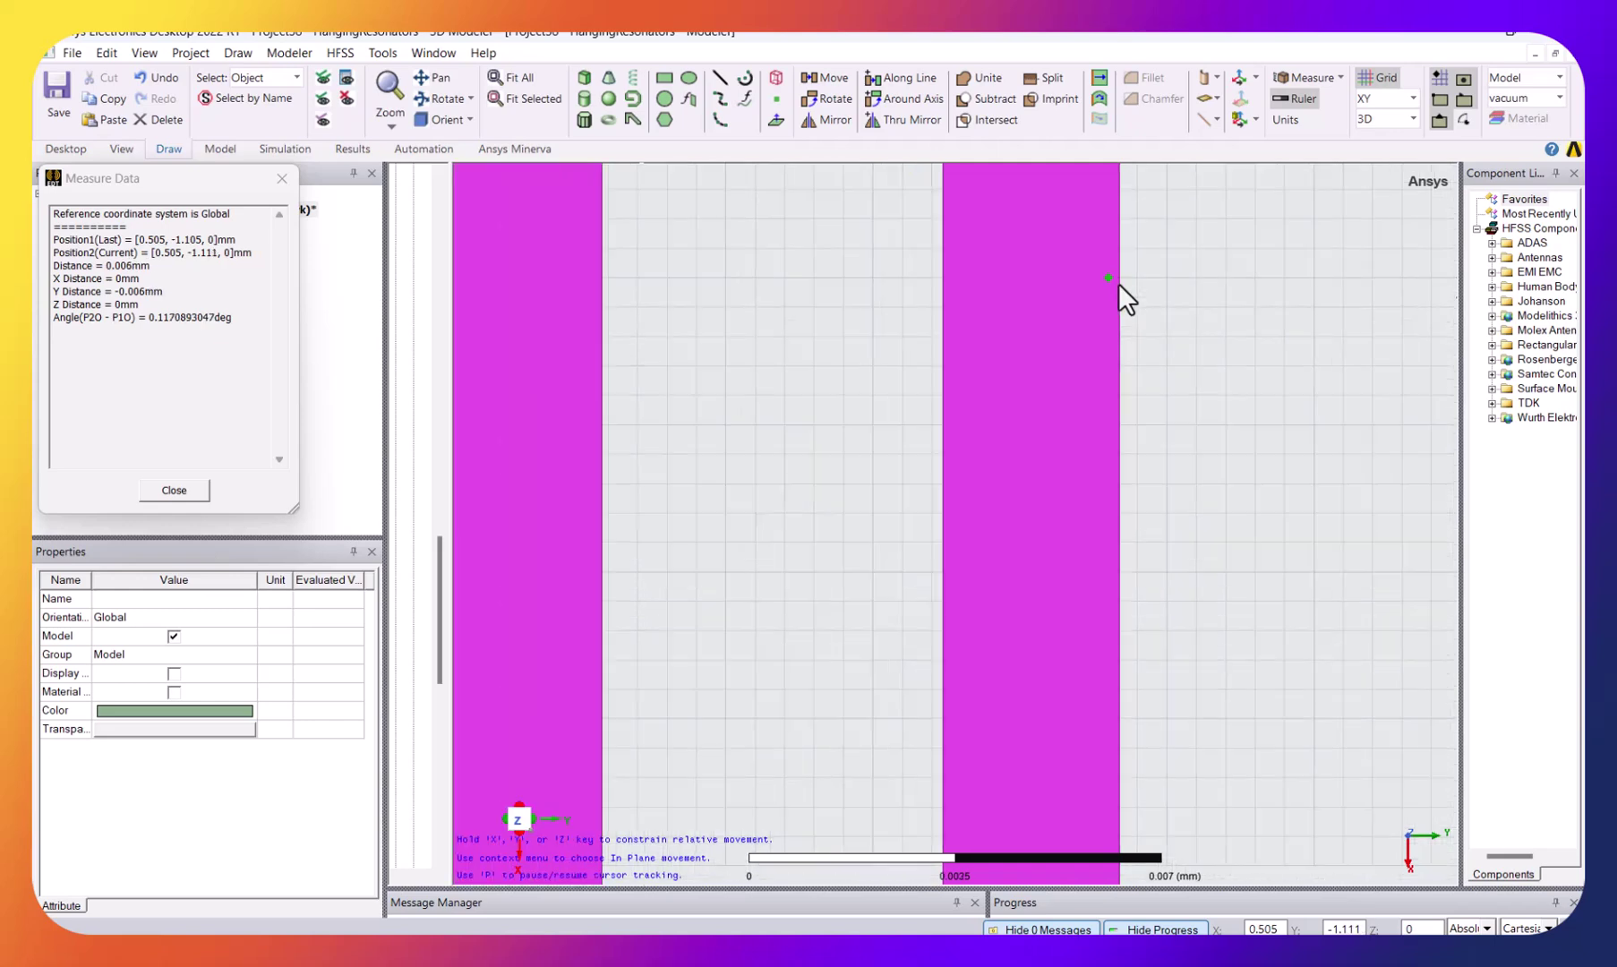
scroll(1101, 314, "down", 4)
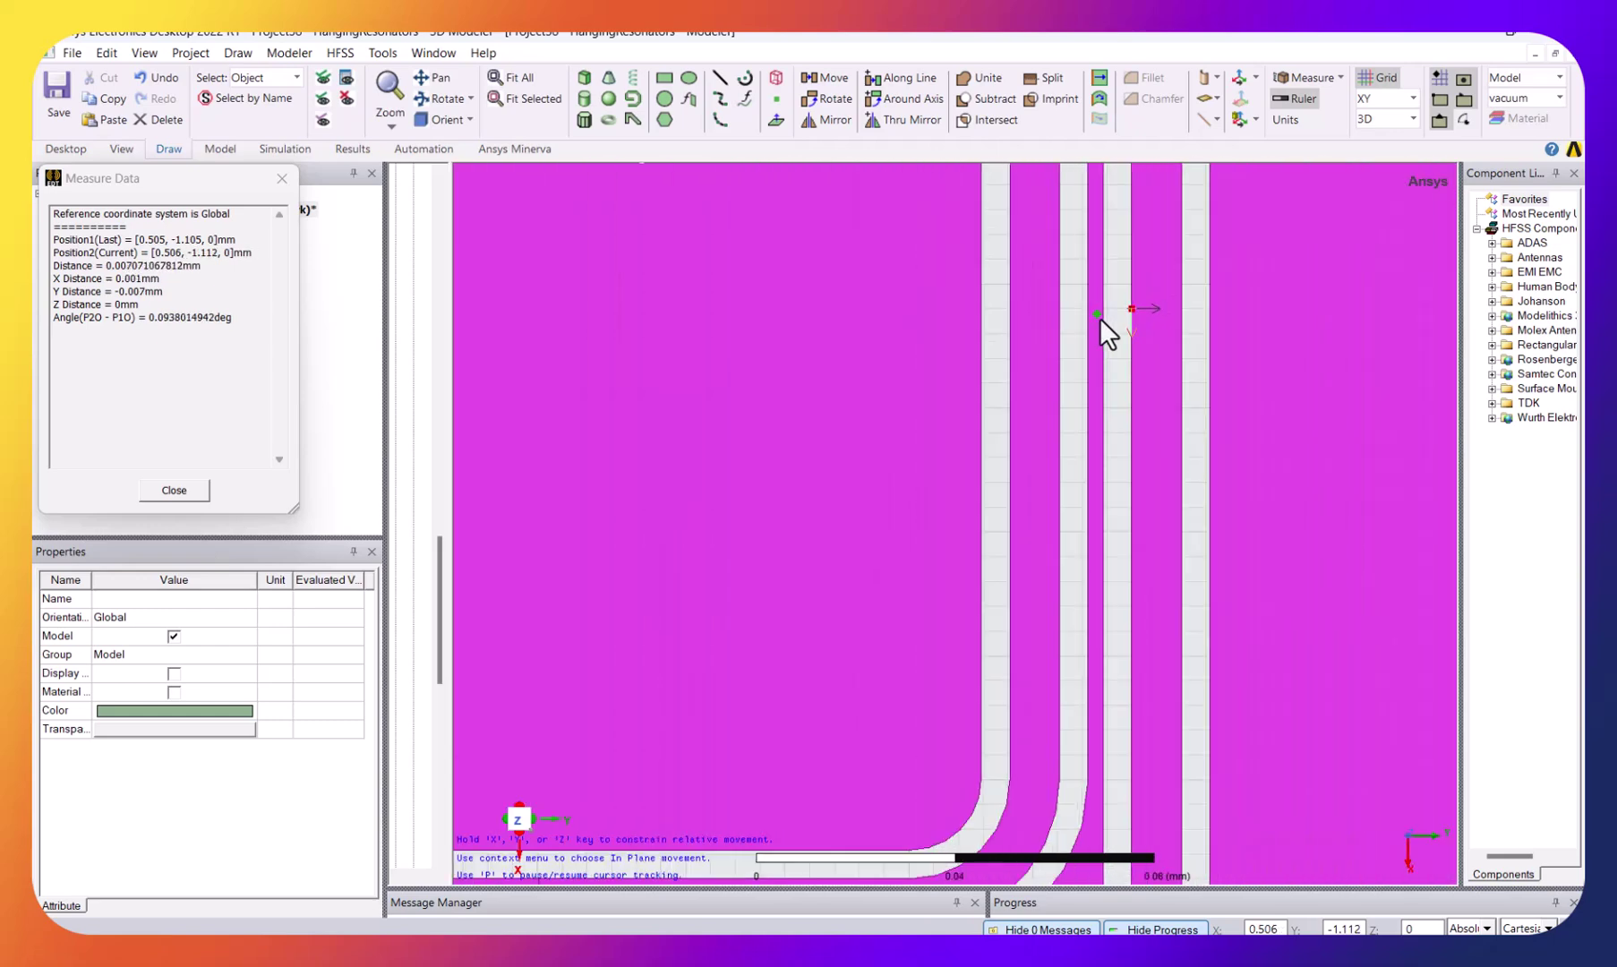
scroll(1103, 323, "up", 5)
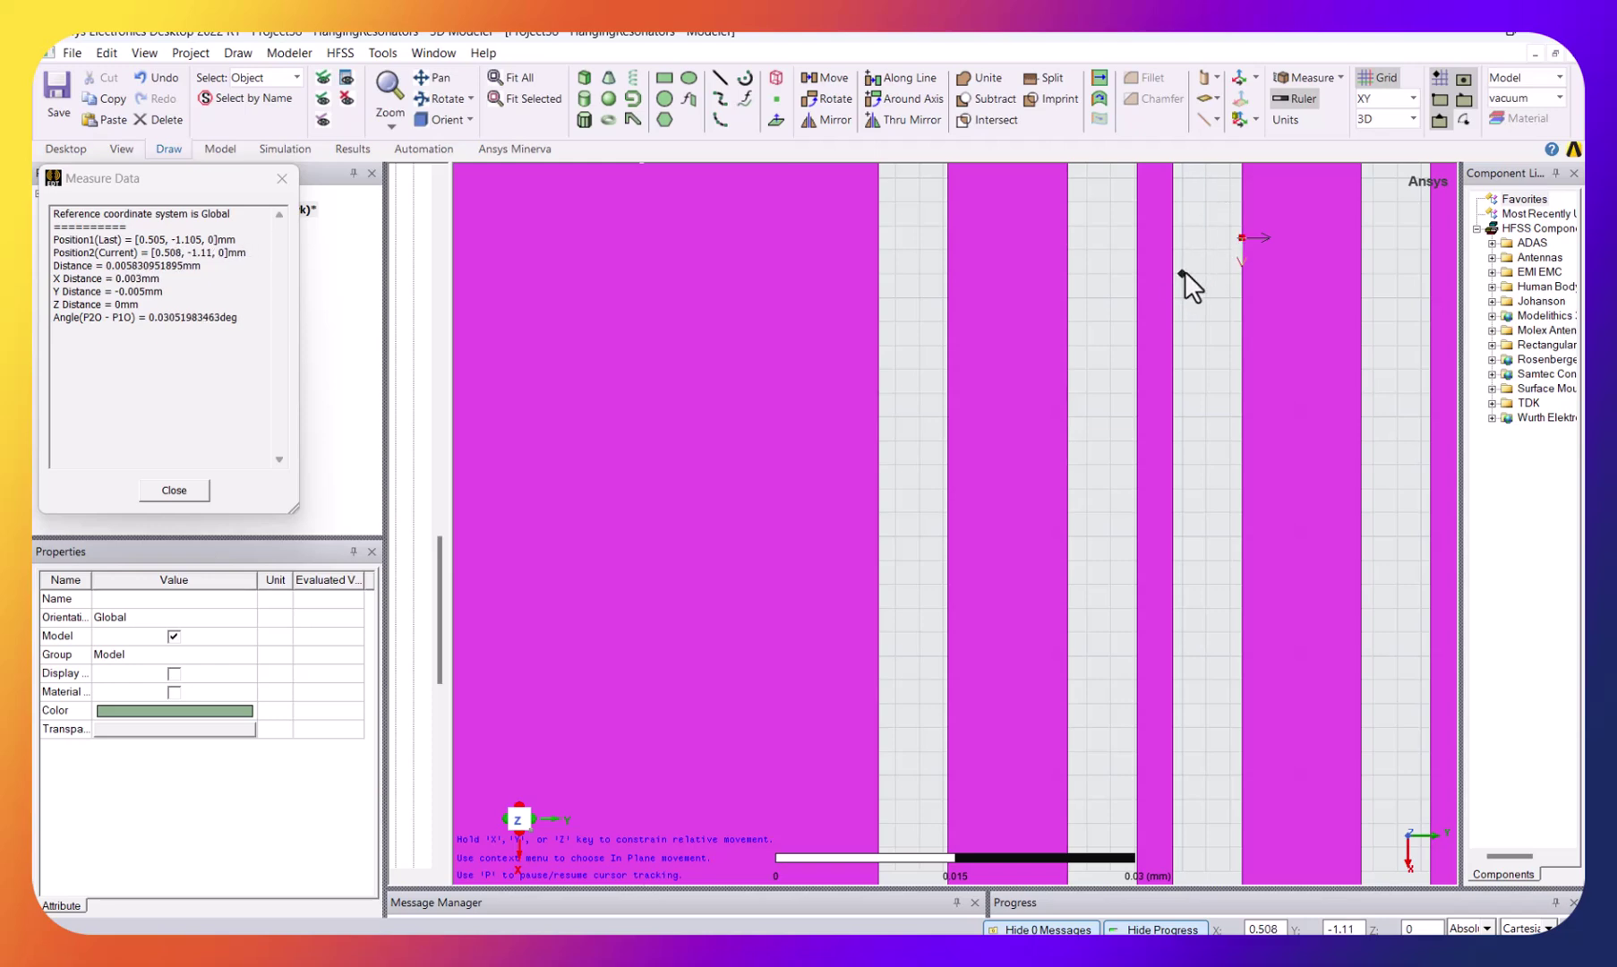
scroll(1159, 304, "up", 4)
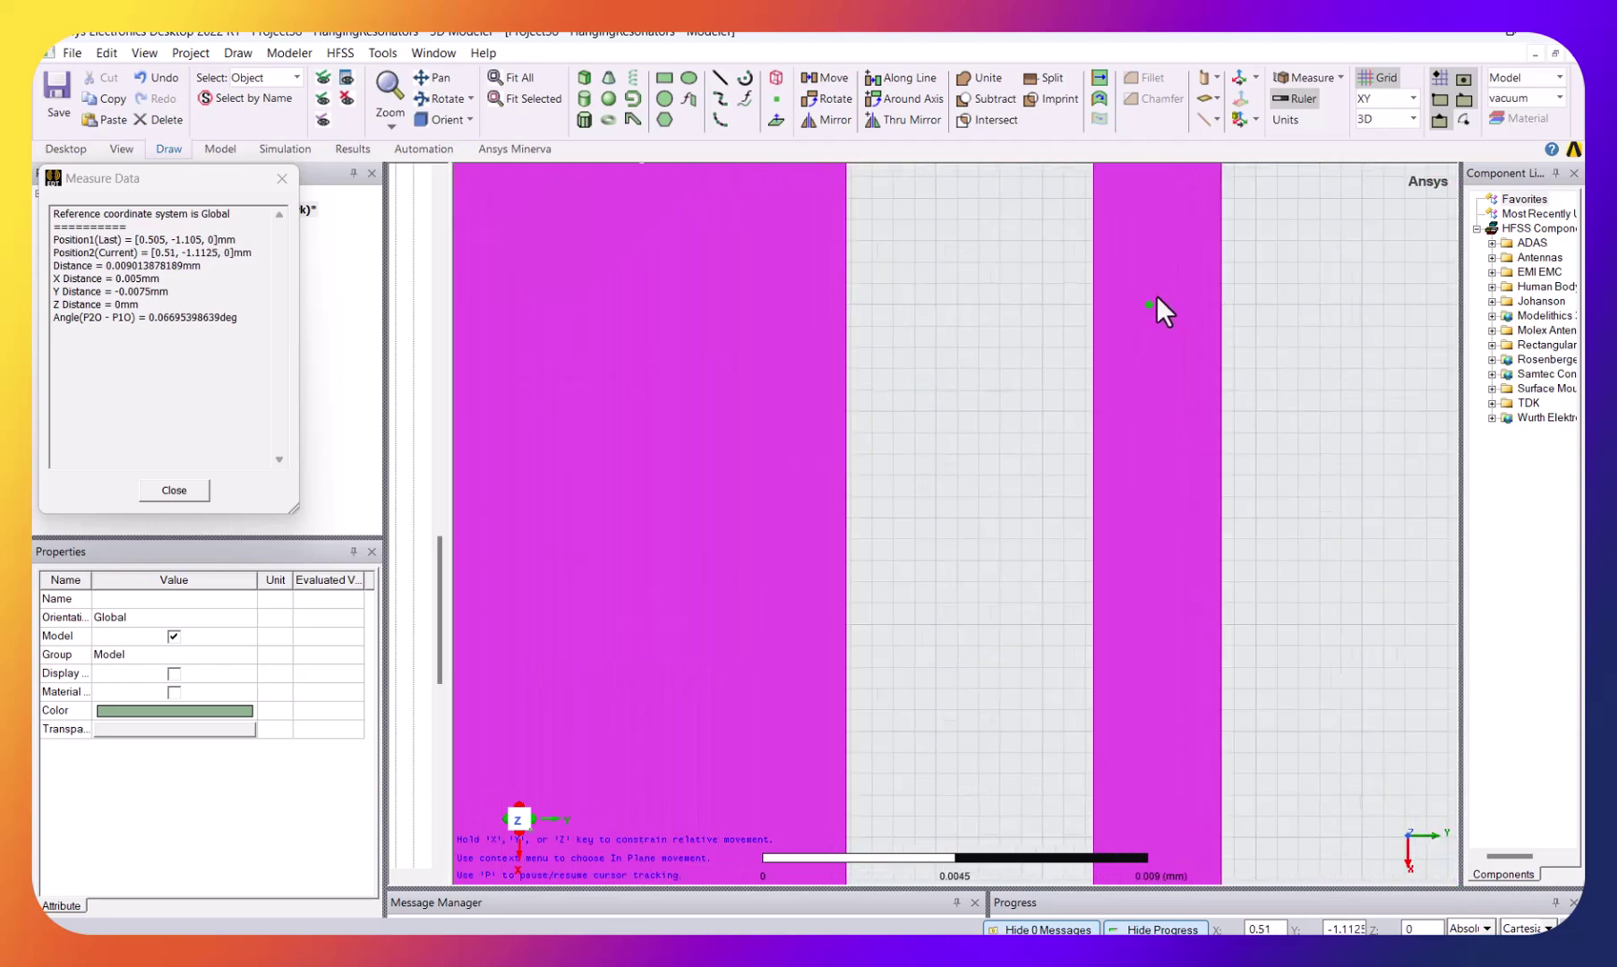
scroll(1230, 239, "up", 2)
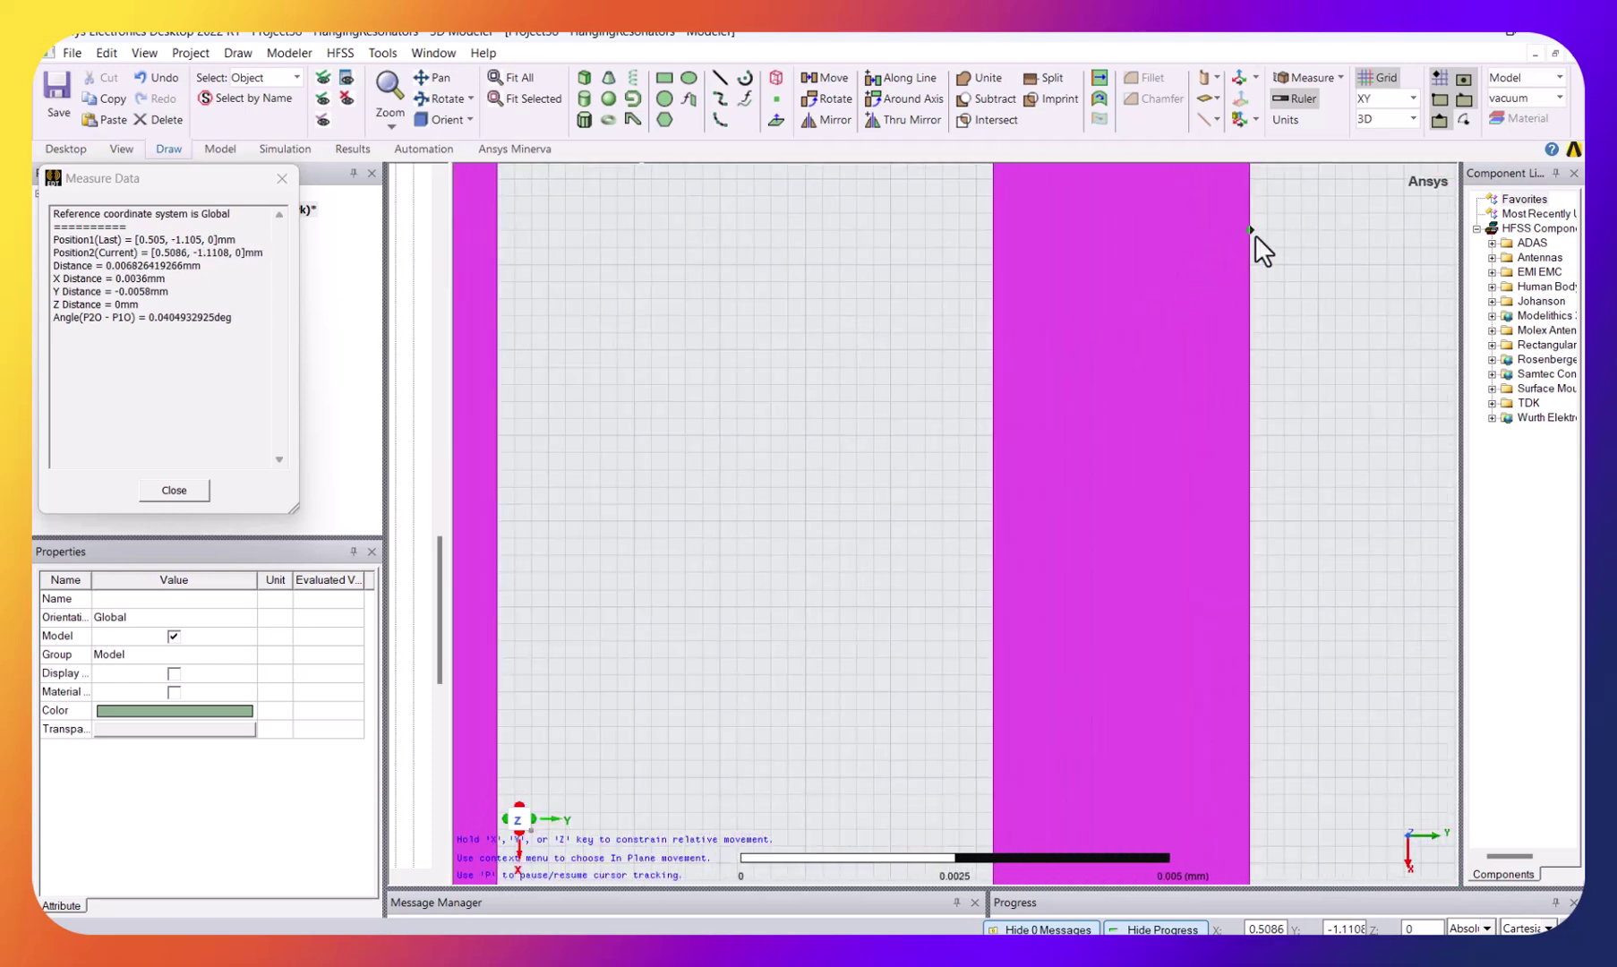
left_click(1252, 232)
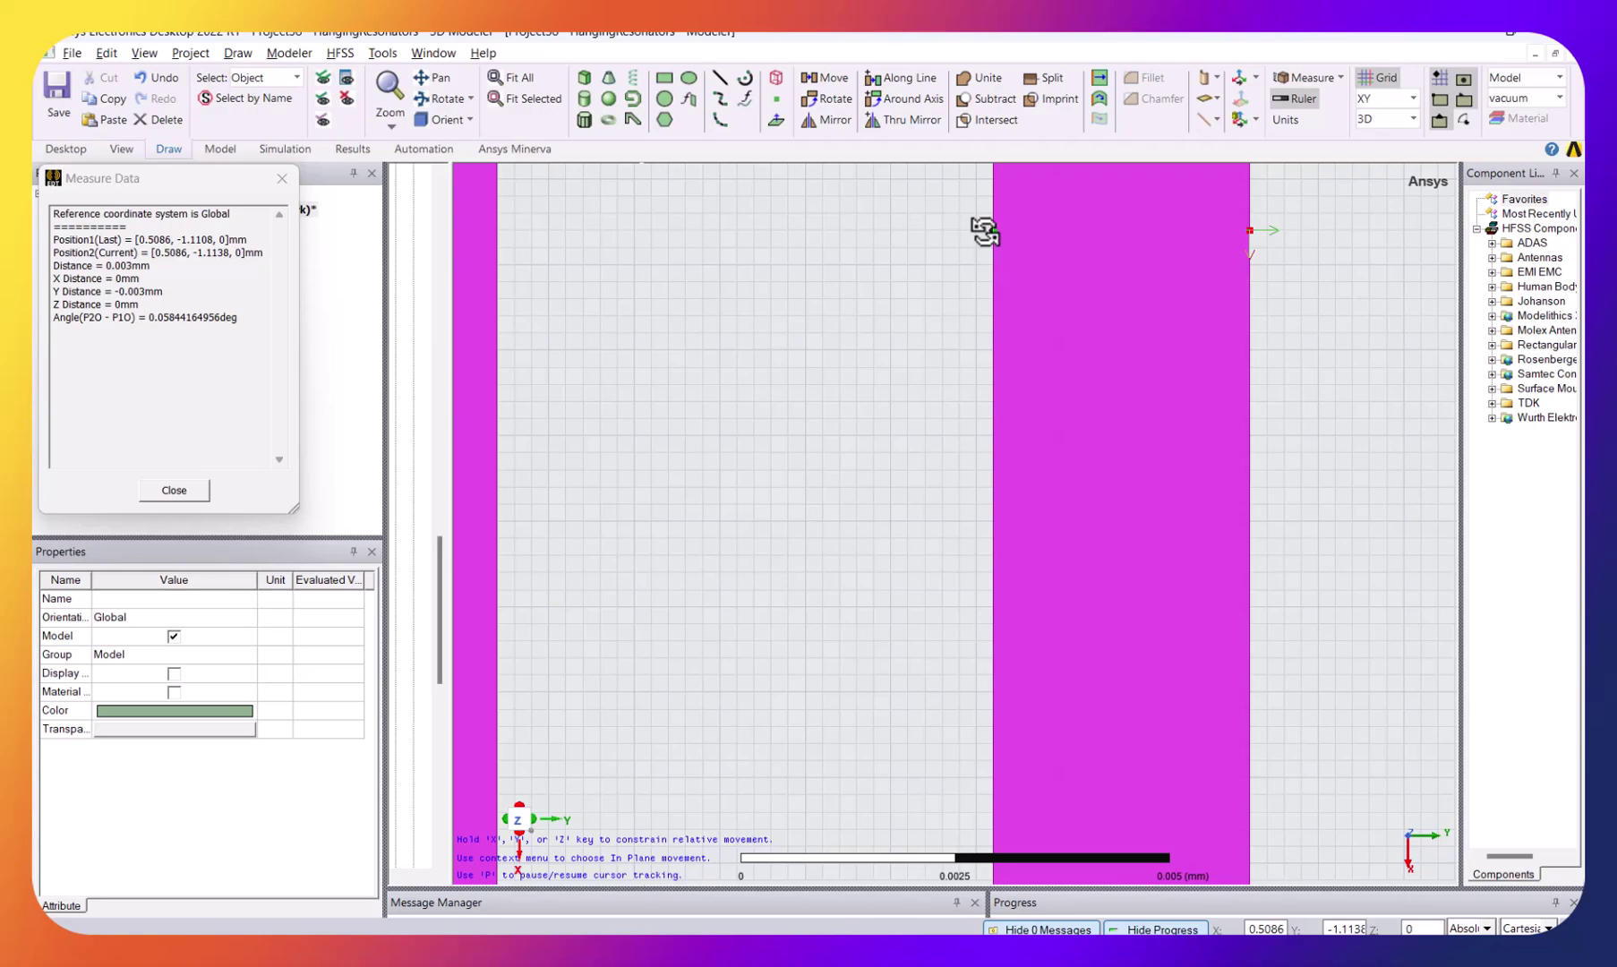
Set conductor DE to 3 and gap EF to 5.8, then add another gap and conductor
key("alt+Tab")
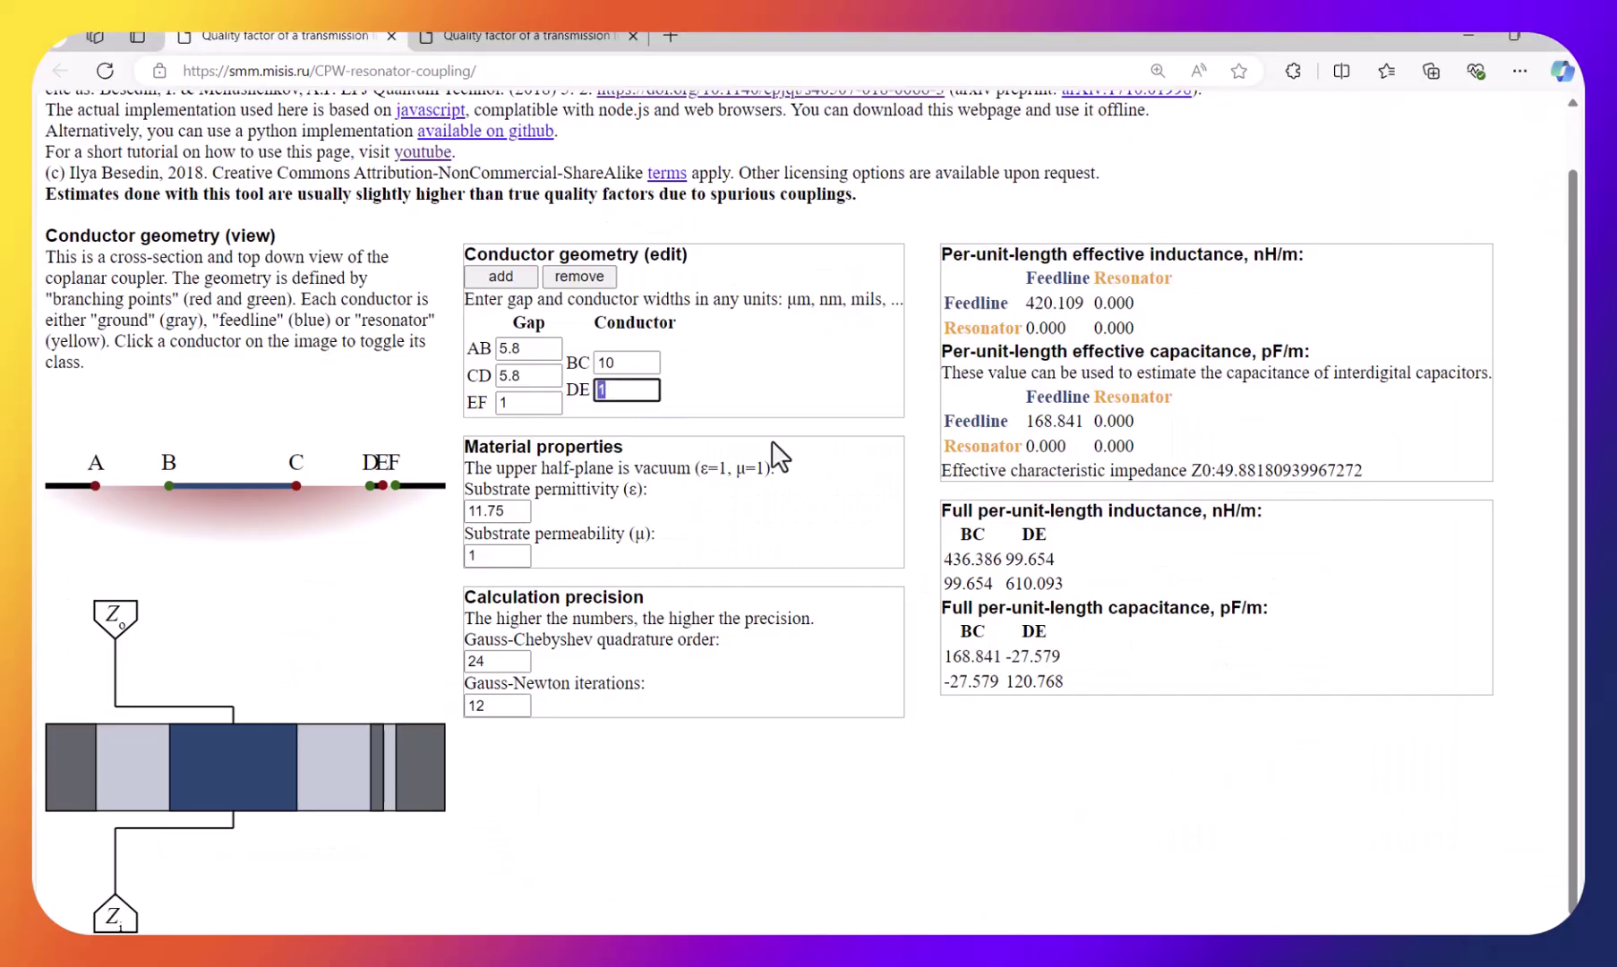
type("3")
left_click(529, 400)
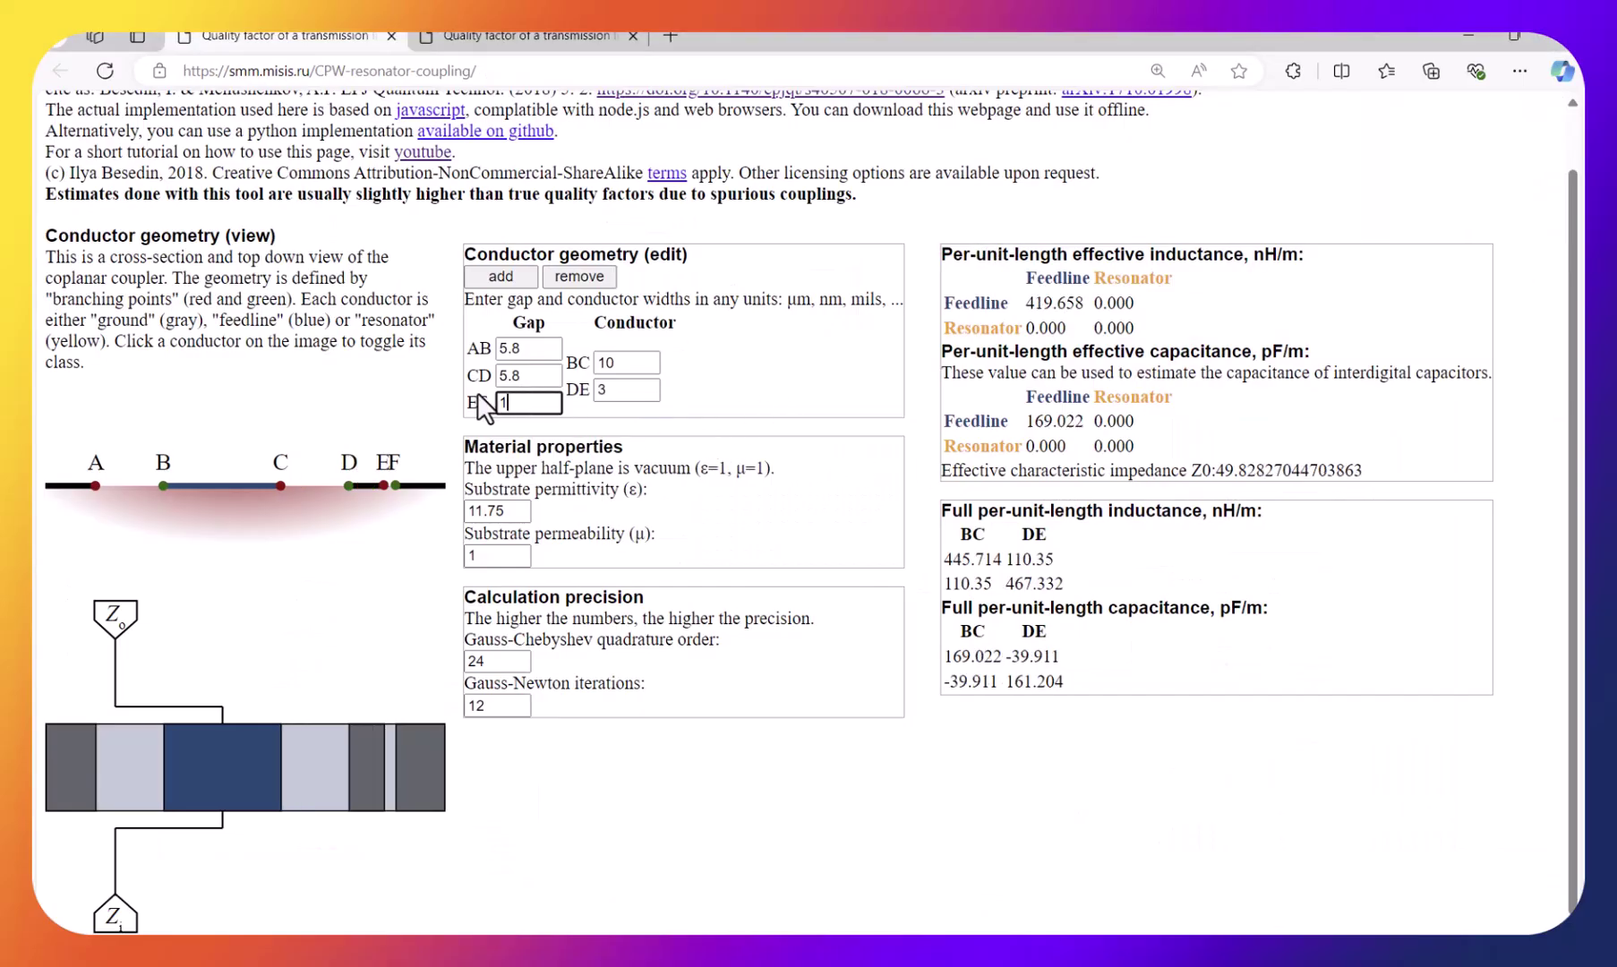
type("5.8")
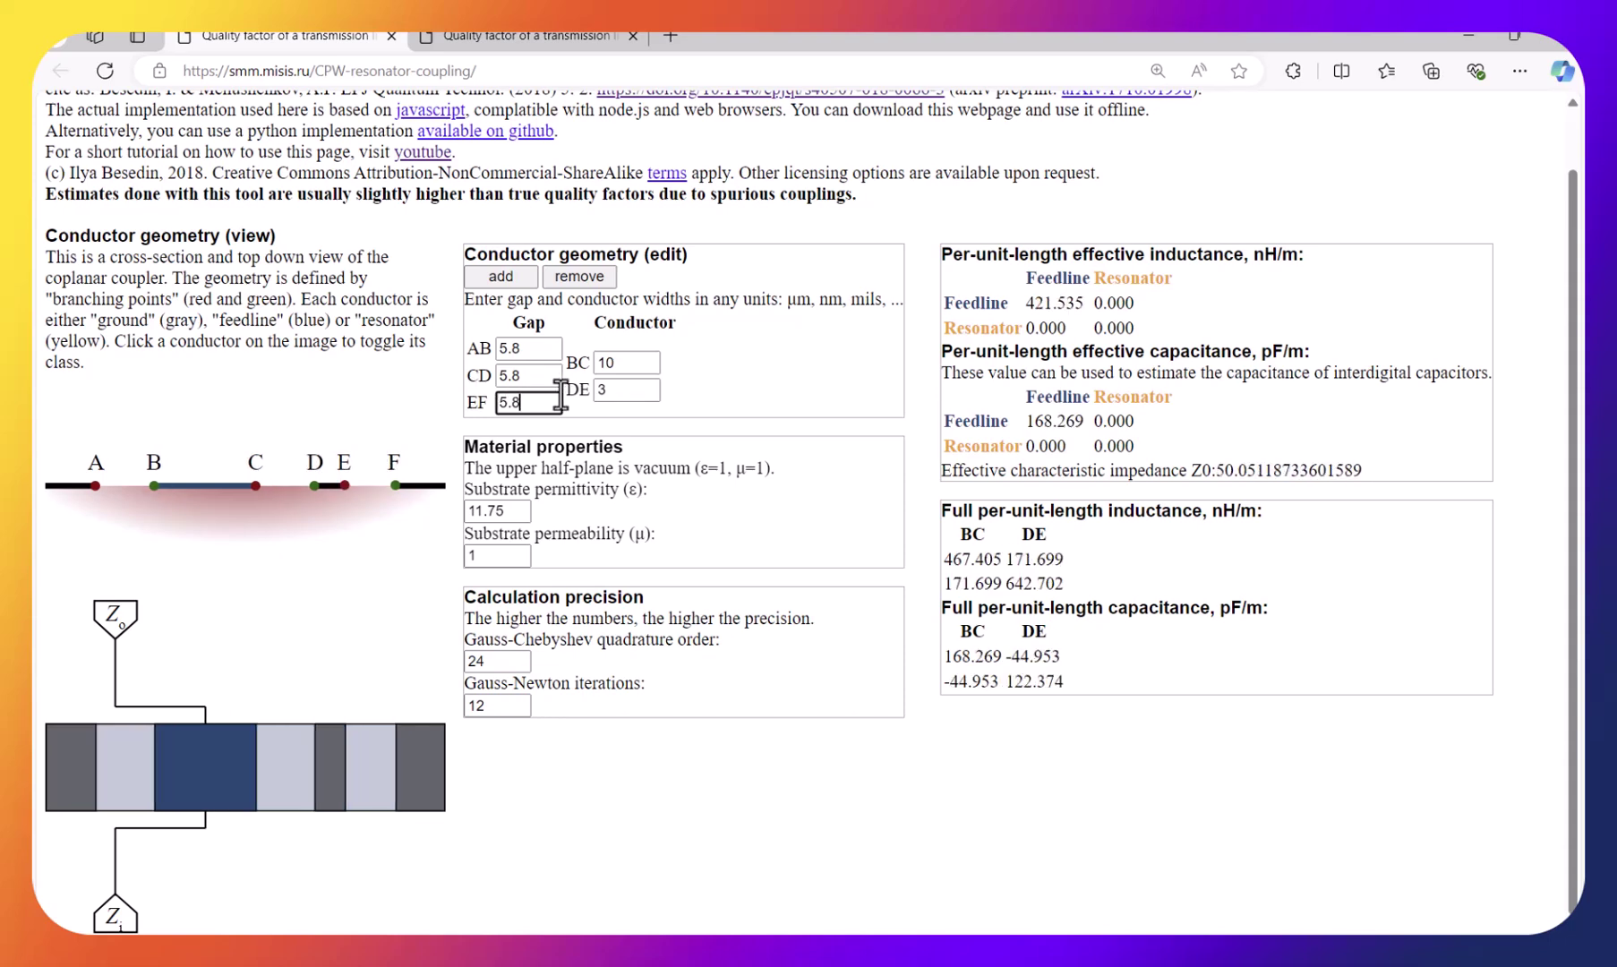
left_click(501, 276)
Set the new conductor FG to 10 and gap GH to 10
double_click(631, 414)
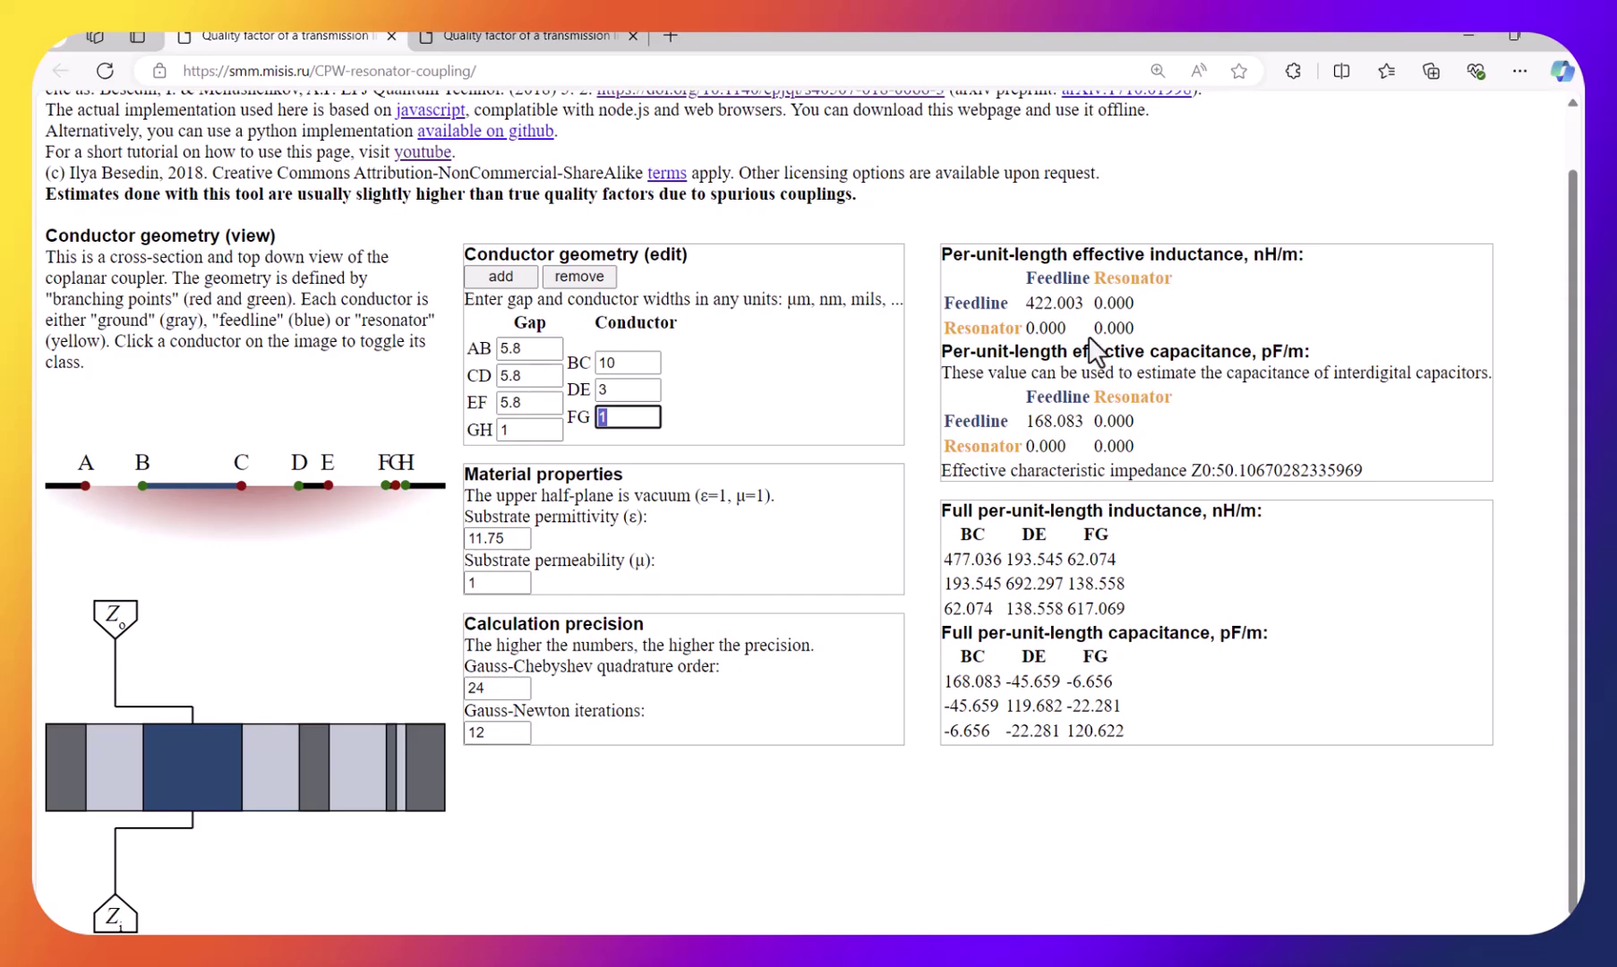
type("0")
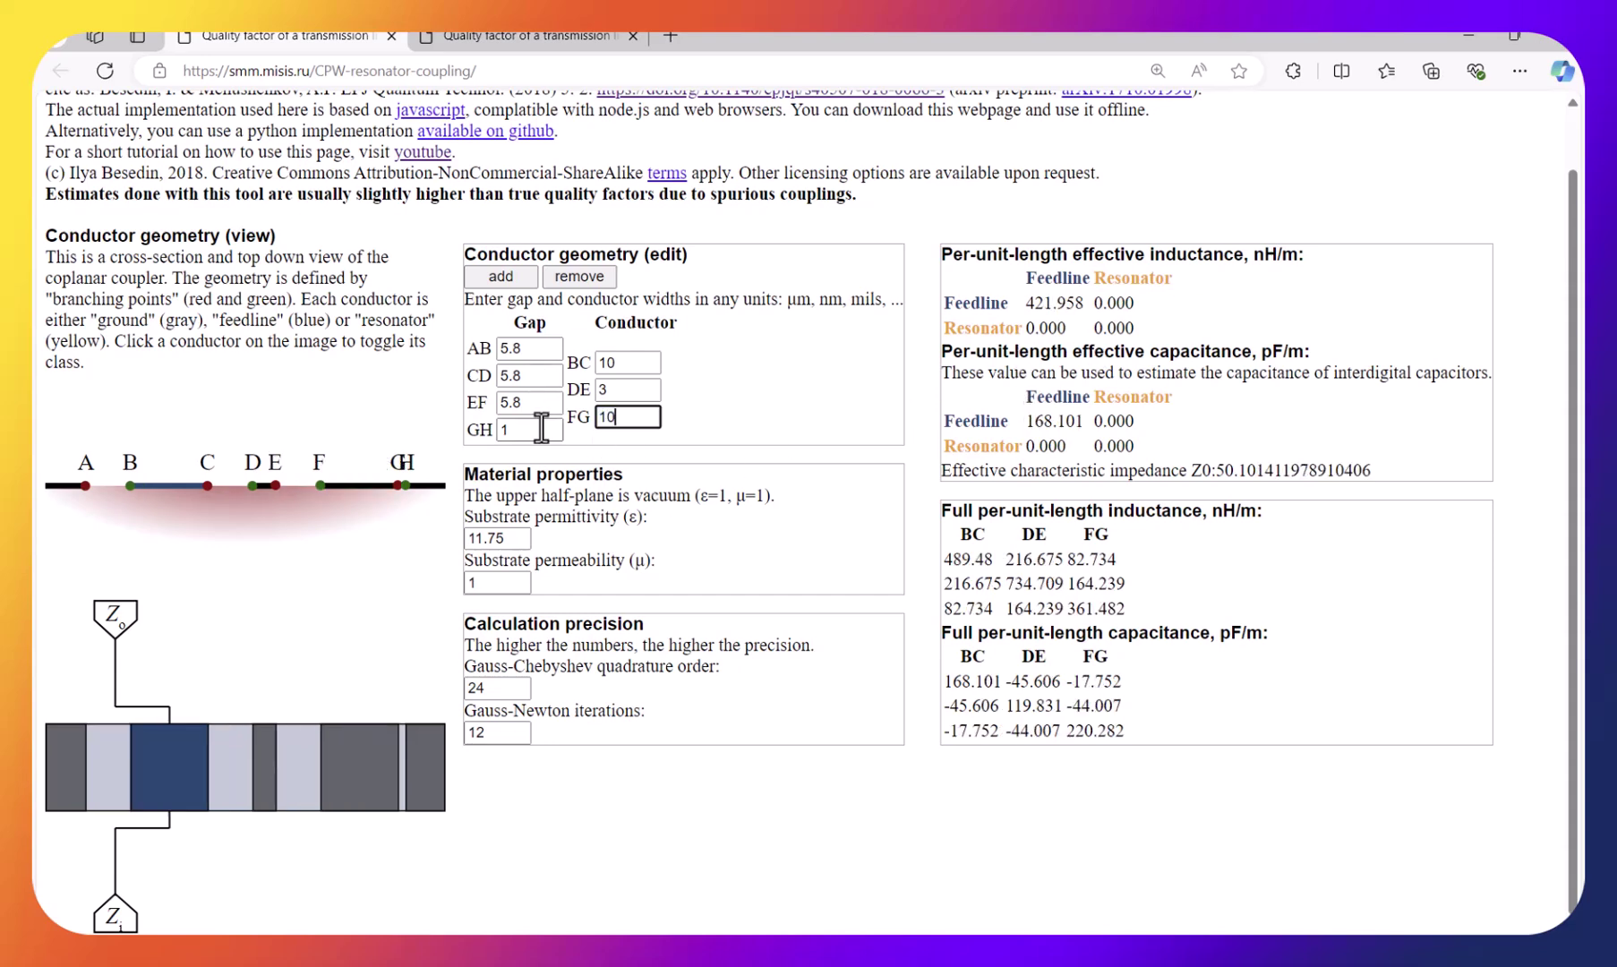
double_click(524, 429)
type("10")
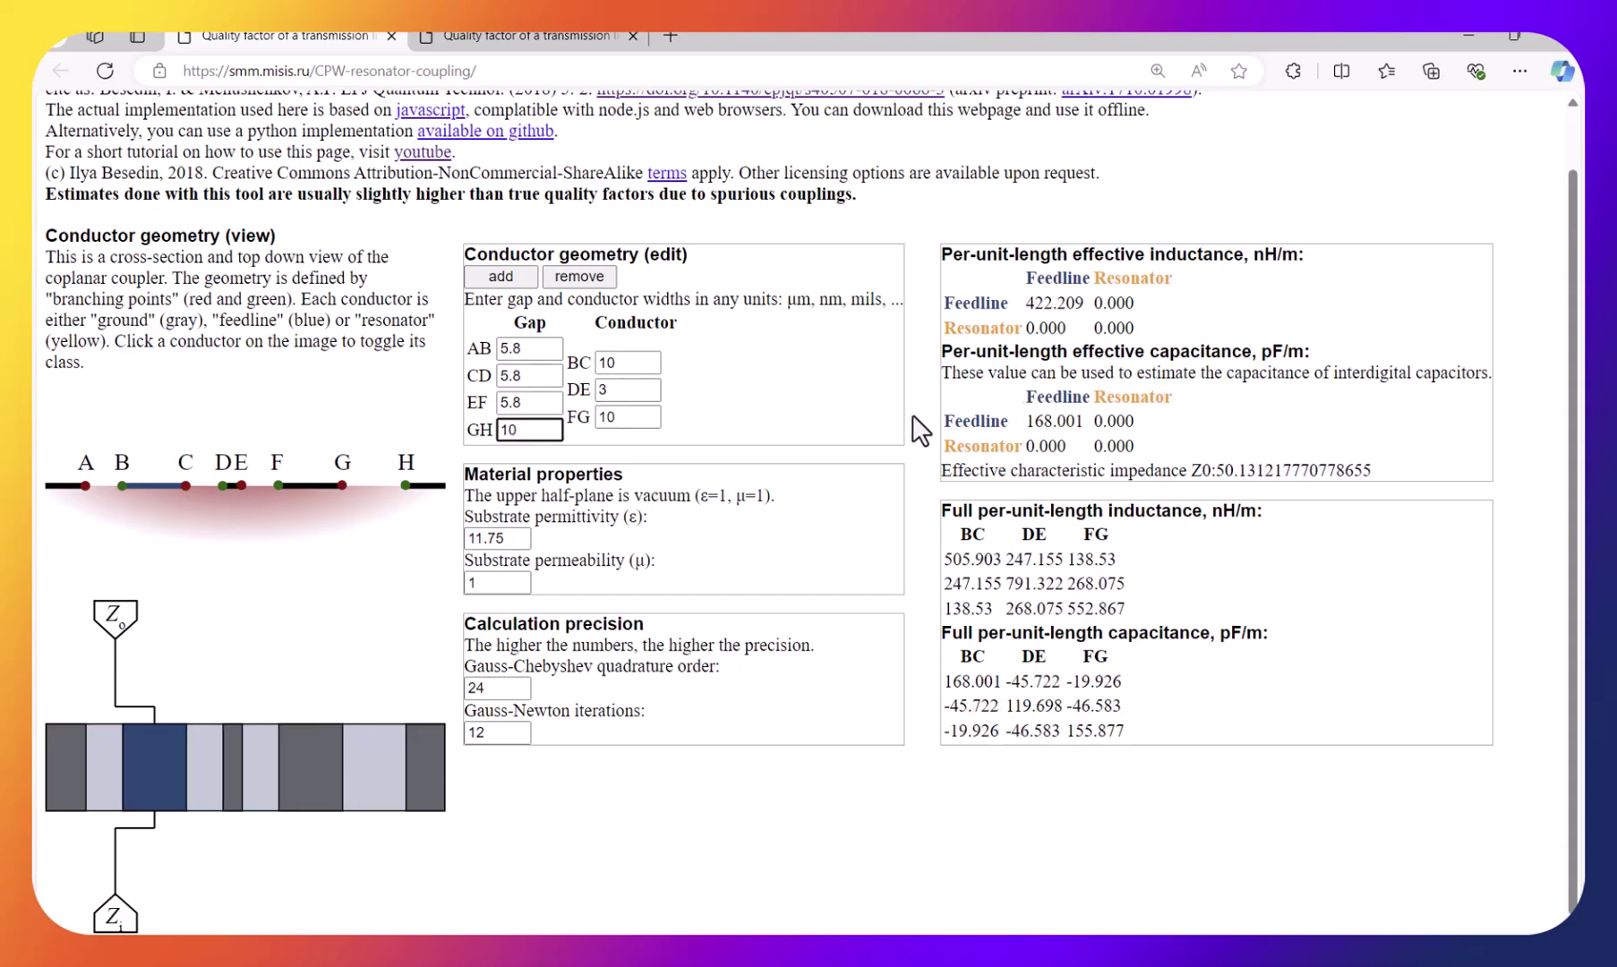
left_click(915, 416)
Change substrate permittivity to 11.7 and check the feedline Z0 of about 50.23 Ω
double_click(502, 538)
type("11.")
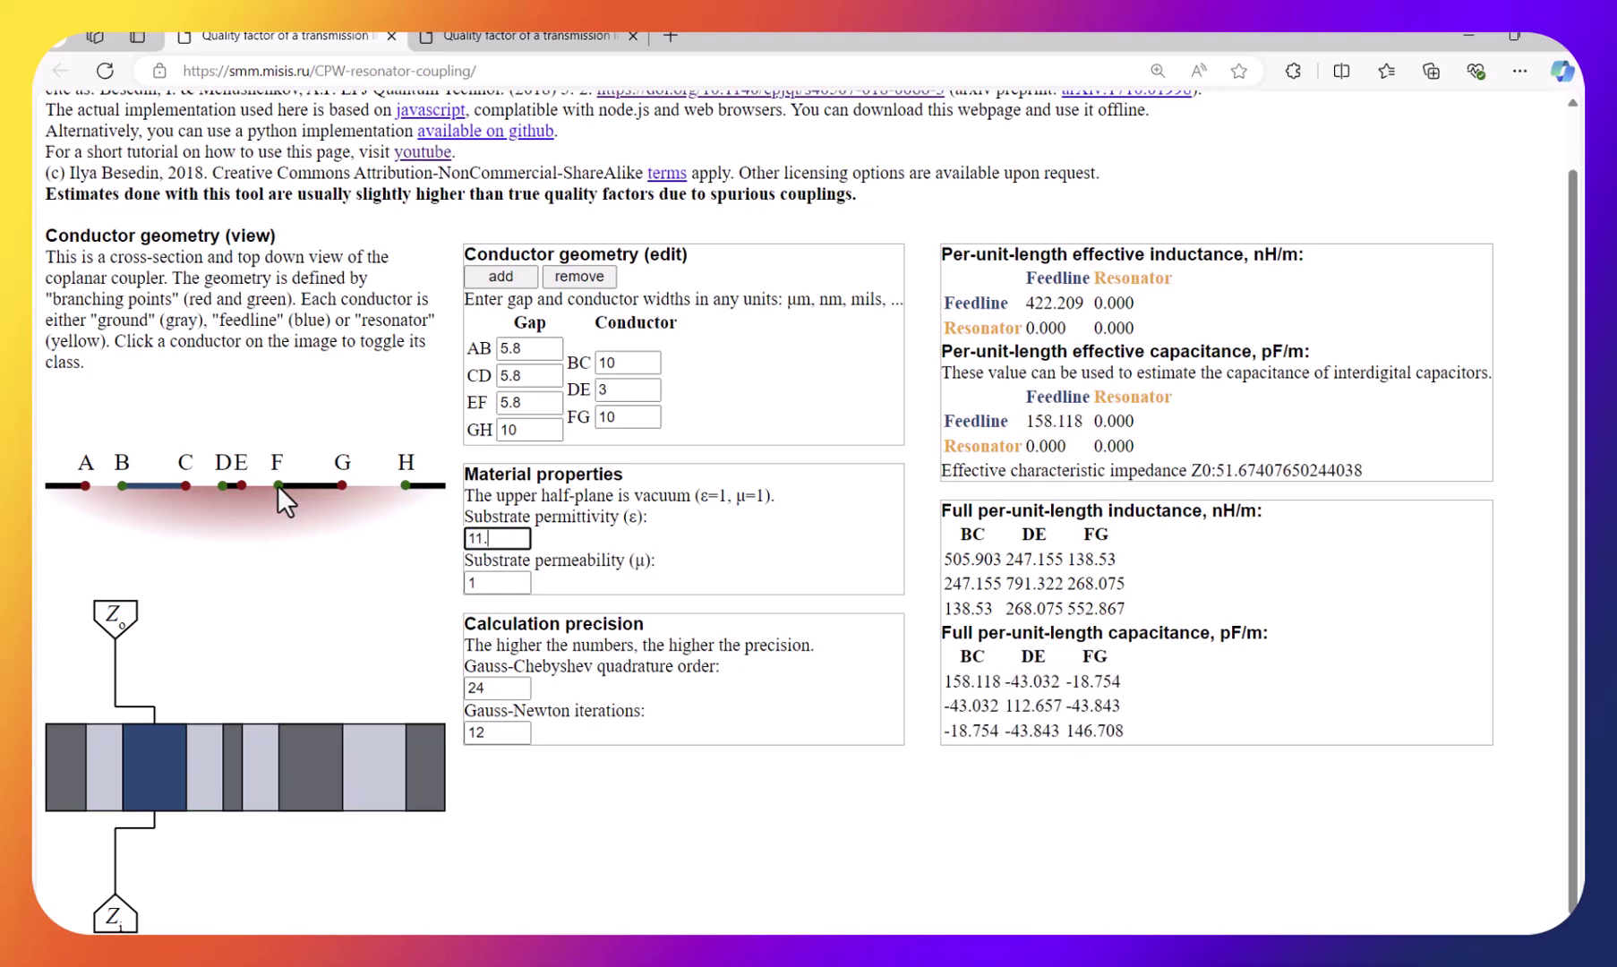
type("7")
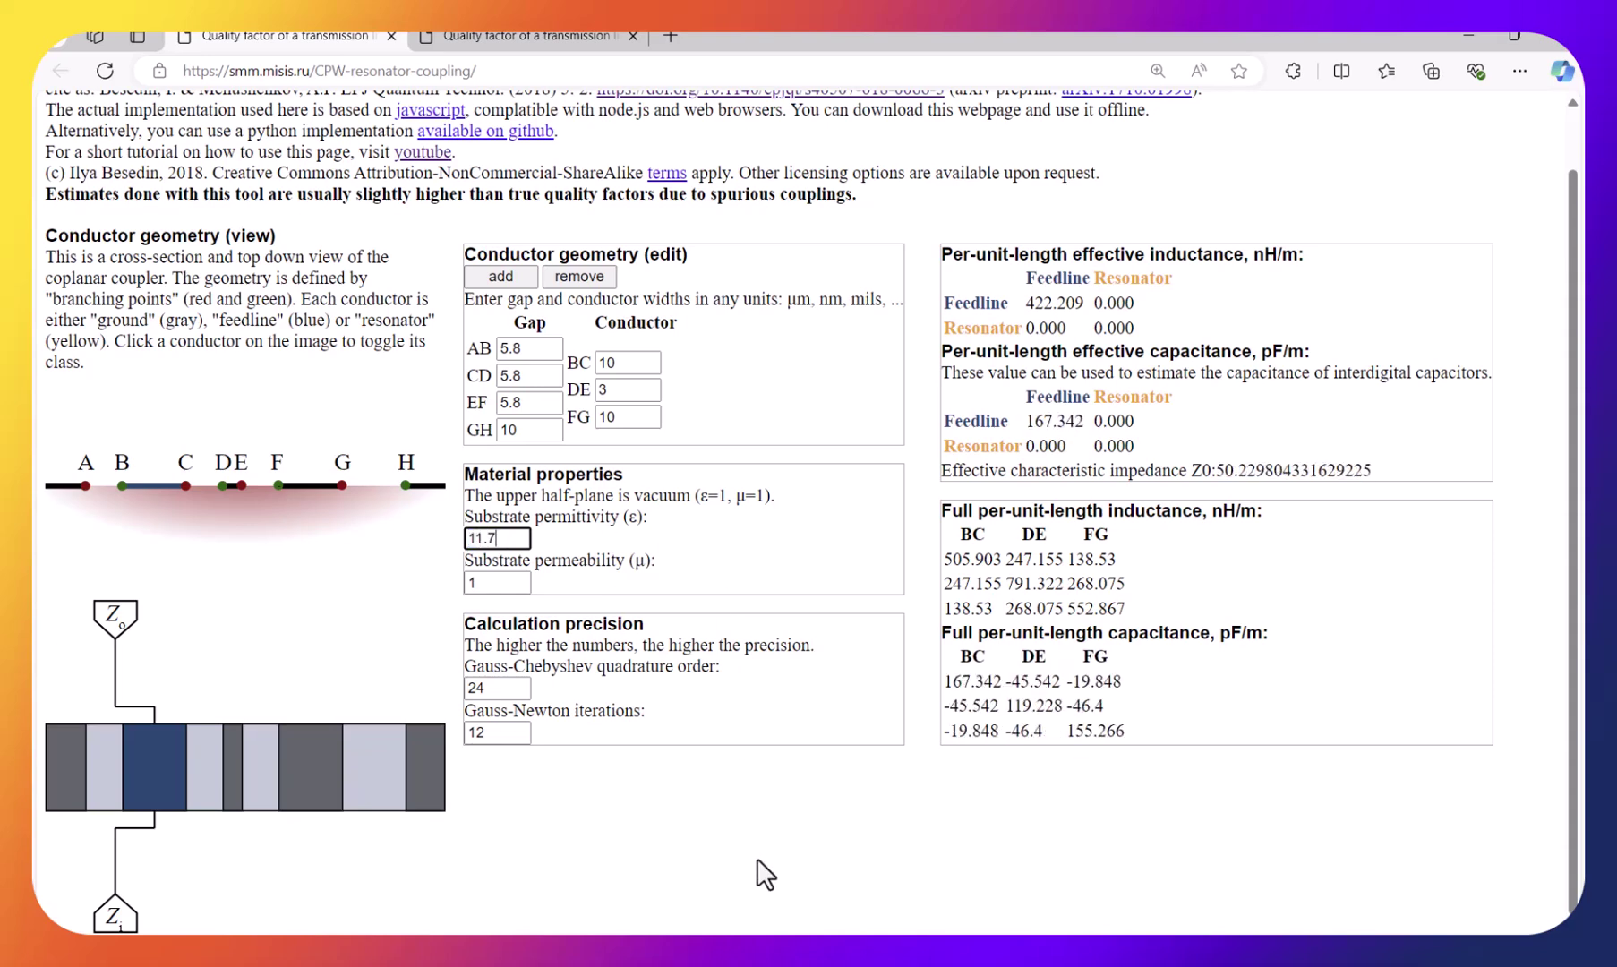
left_click(756, 857)
left_click_drag(1216, 475, 1251, 472)
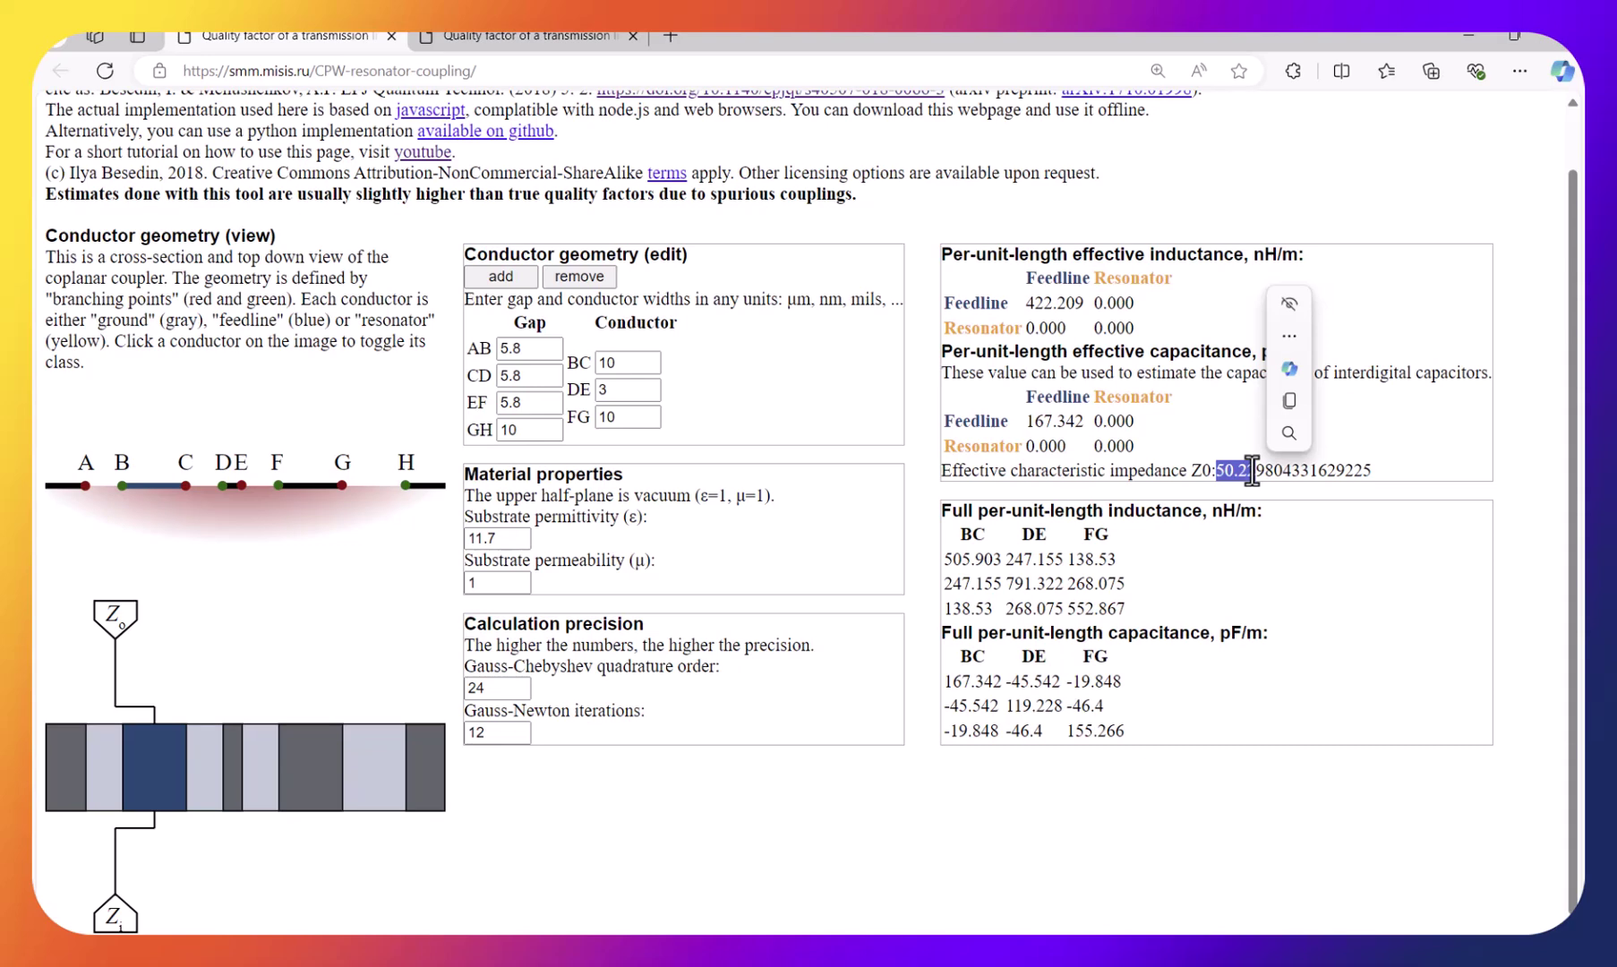
left_click(722, 880)
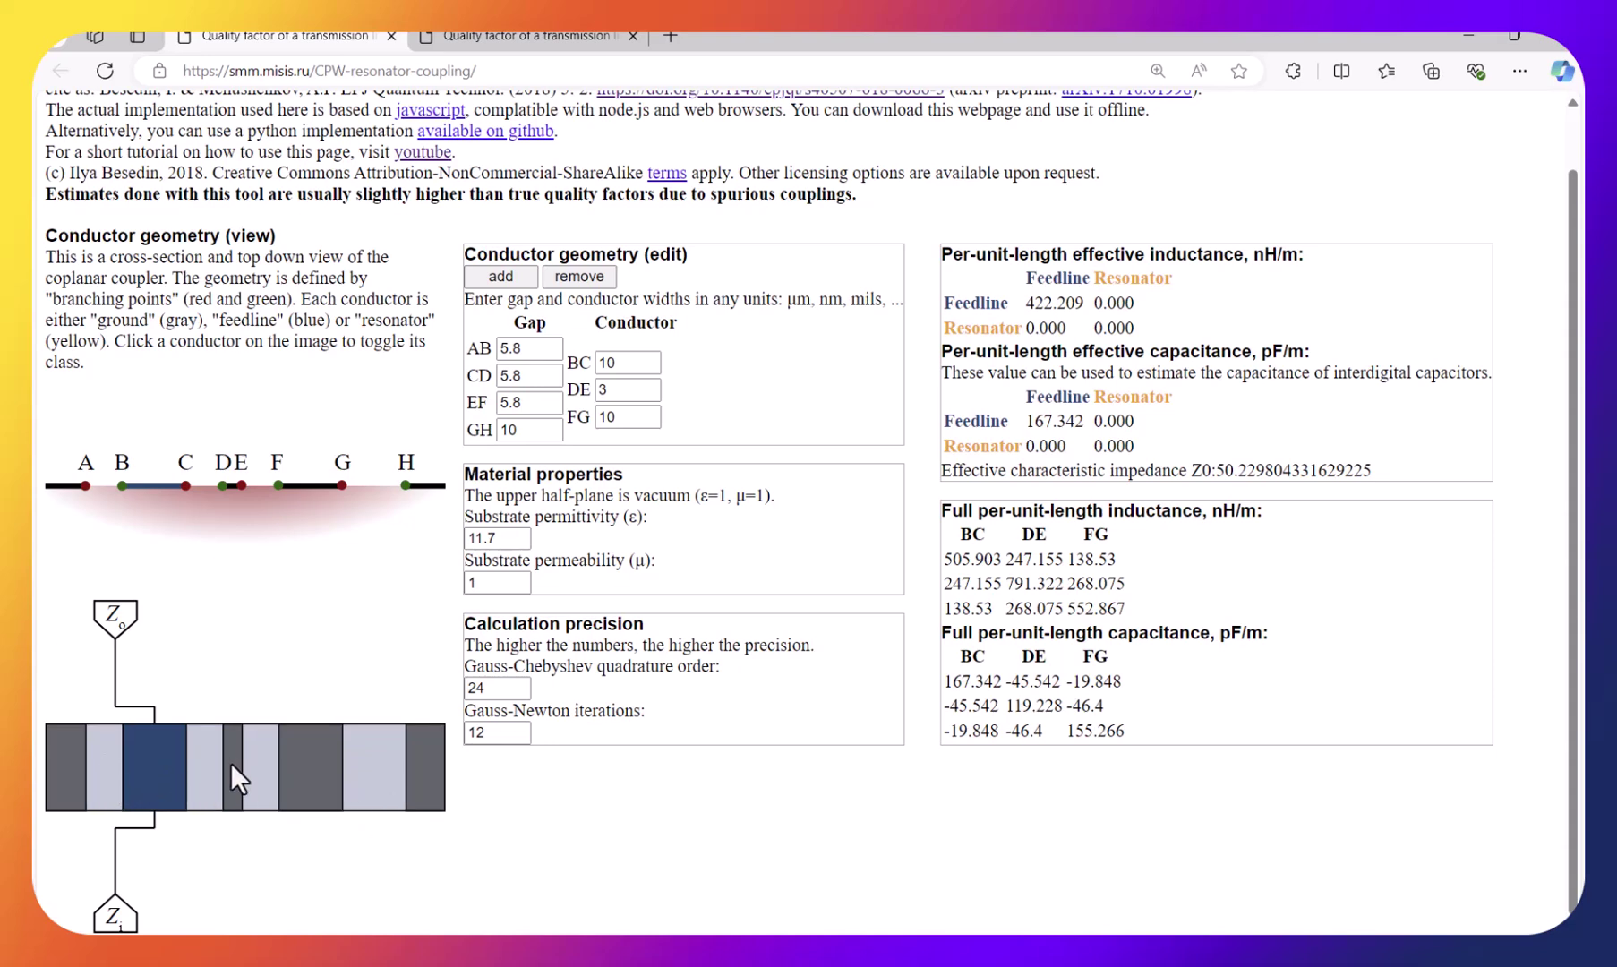
Toggle conductor FG to resonator, revealing 50 Ω impedances and Coupler 0.4, l1 1.0, l2 3.6 mm lengths
double_click(314, 769)
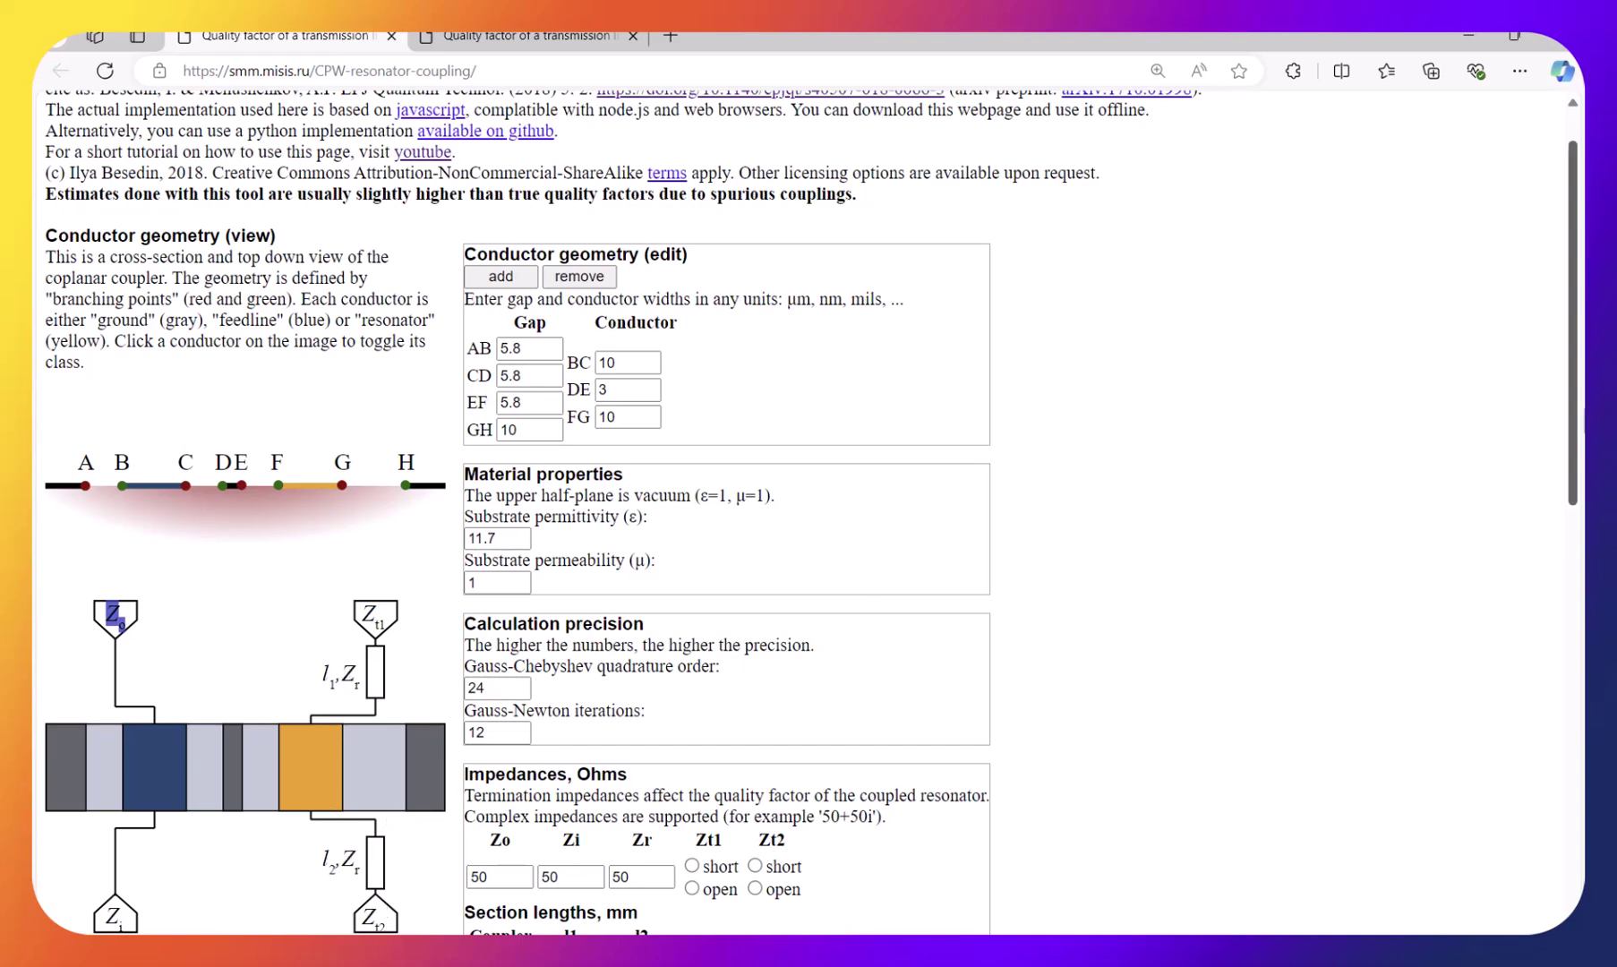
scroll(1579, 419, "down", 2)
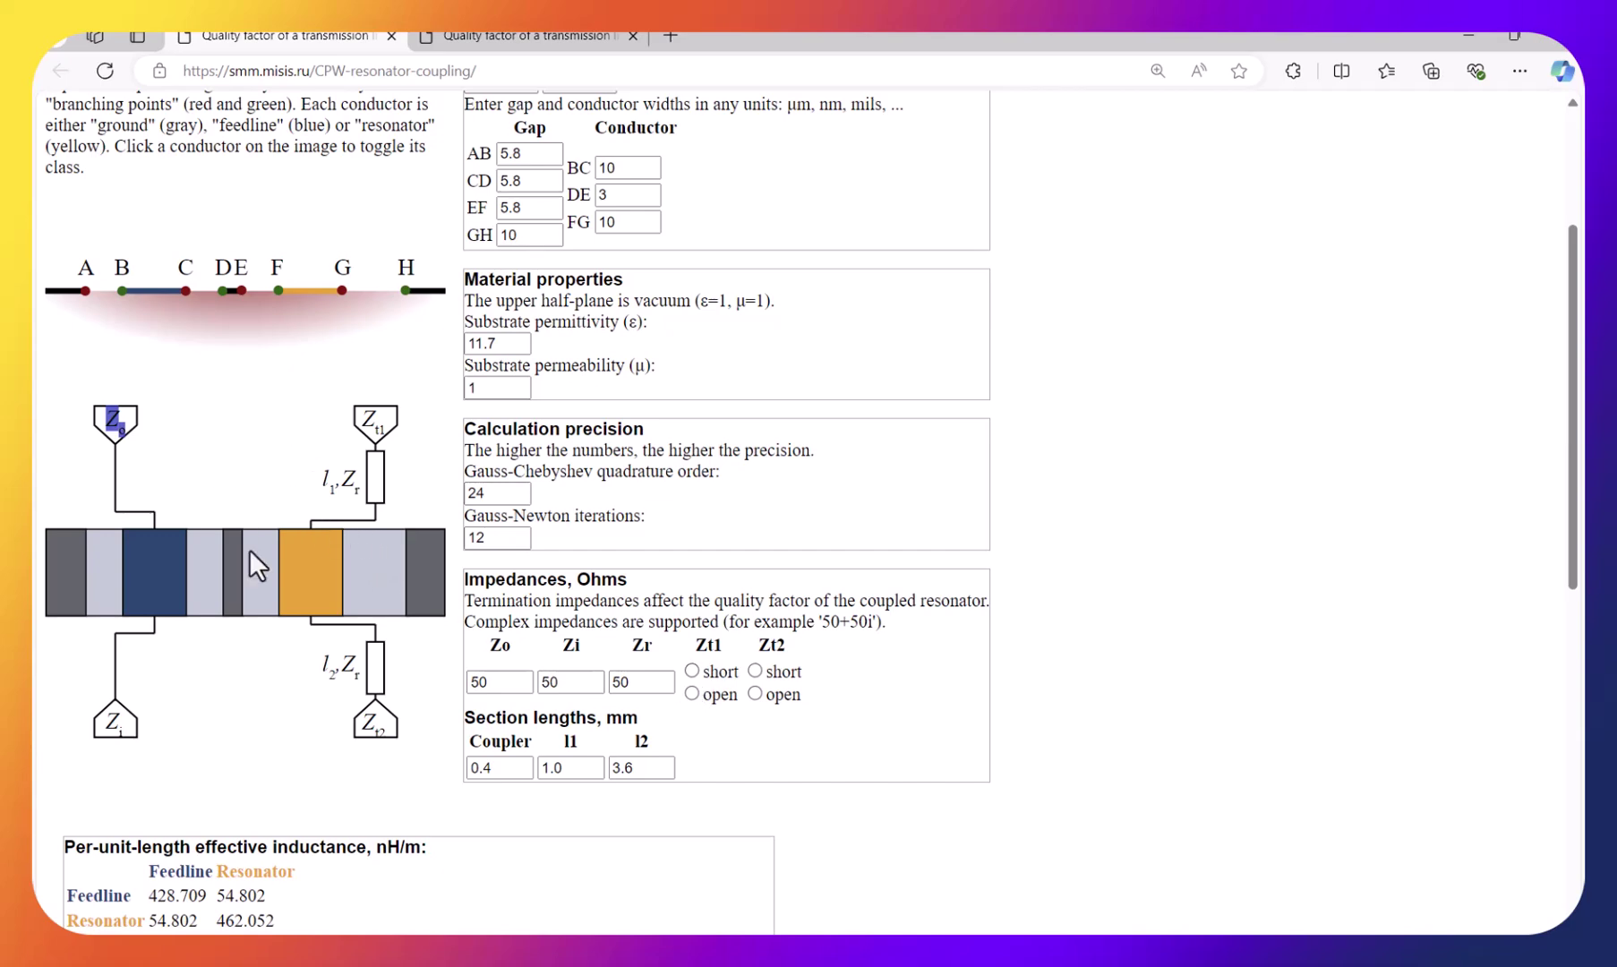
left_click(207, 477)
Zoom out in the Ansys modeler to view the whole U-shaped resonator meander, then return to the calculator
mouse_move(1088, 962)
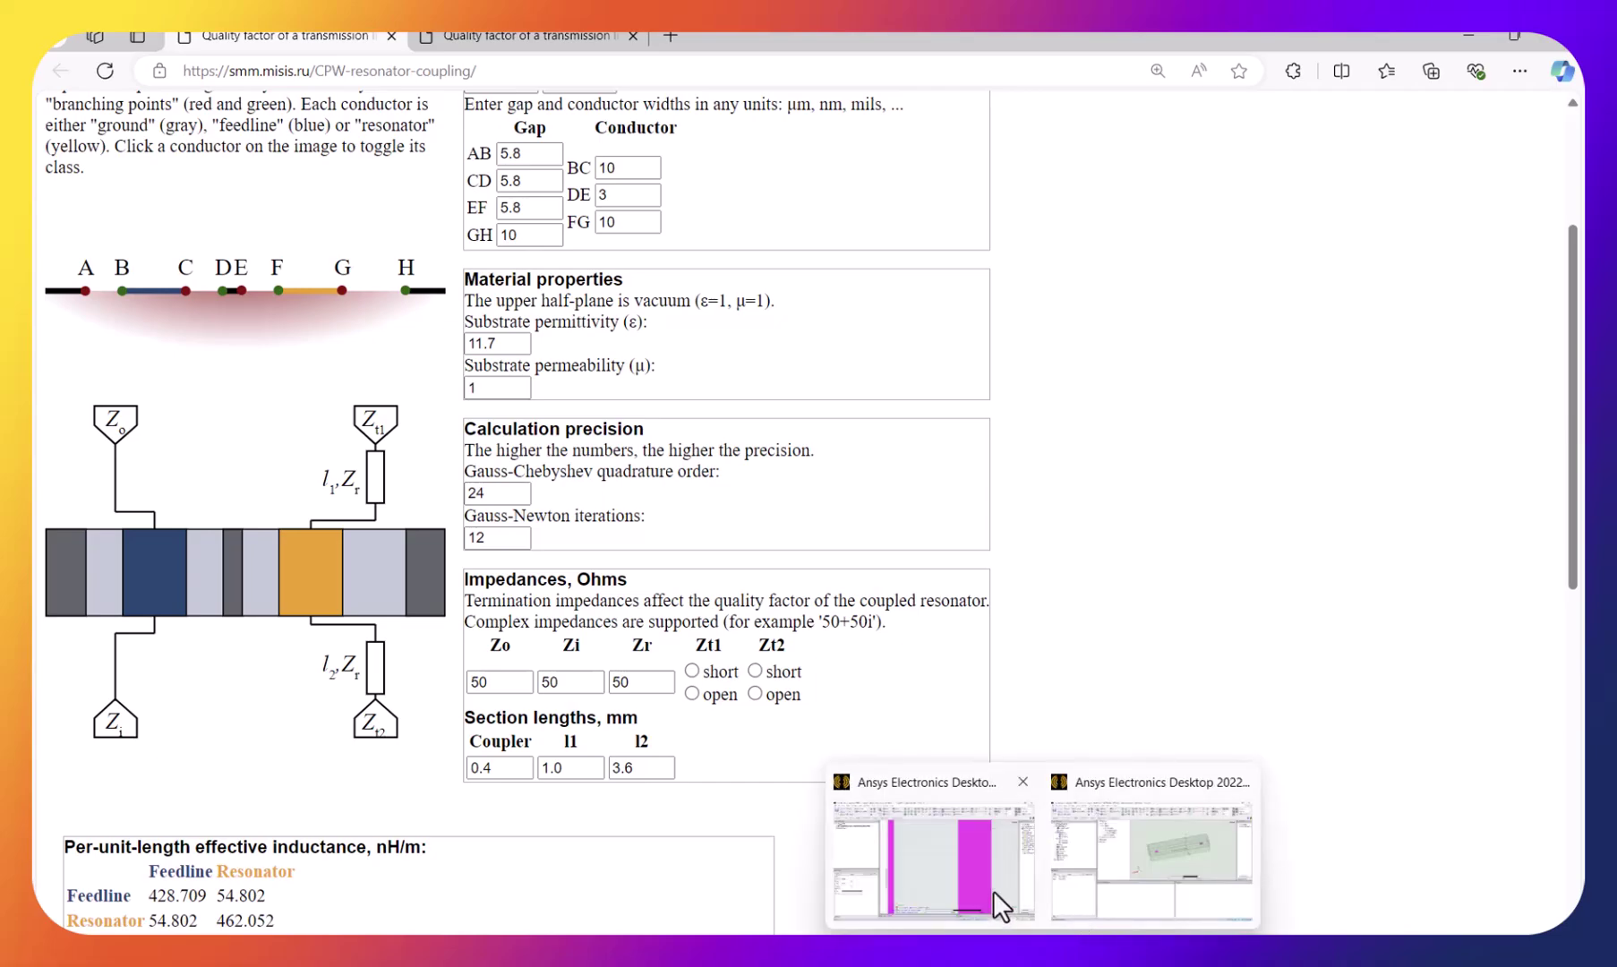
left_click(996, 895)
scroll(984, 553, "down", 8)
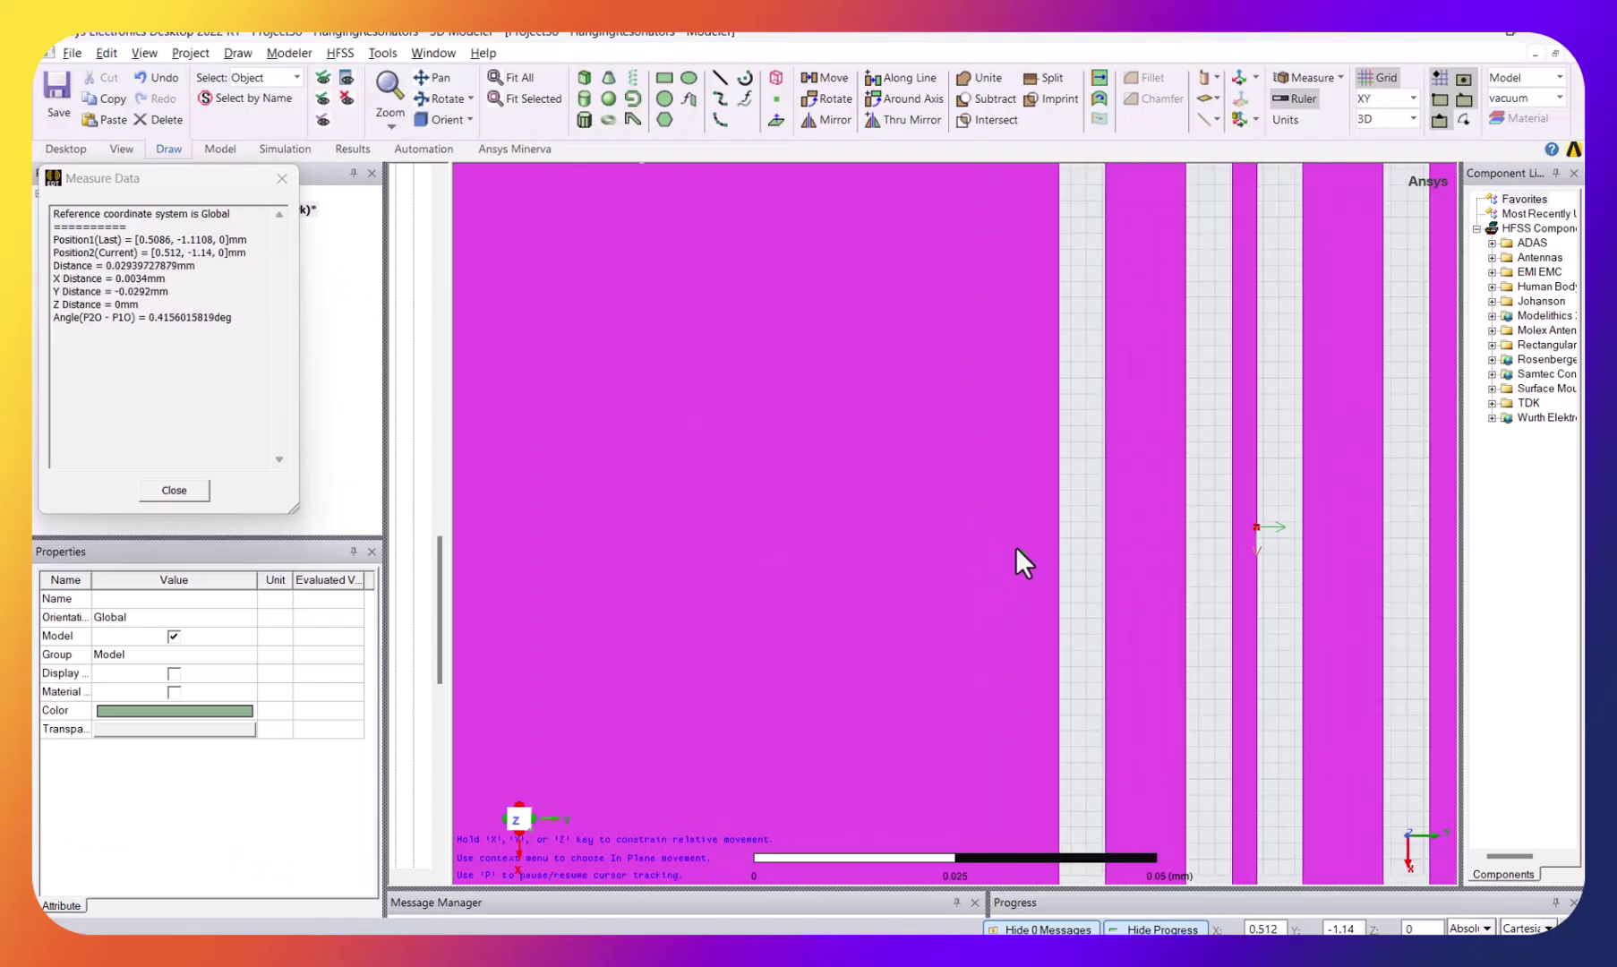
scroll(1187, 488, "down", 3)
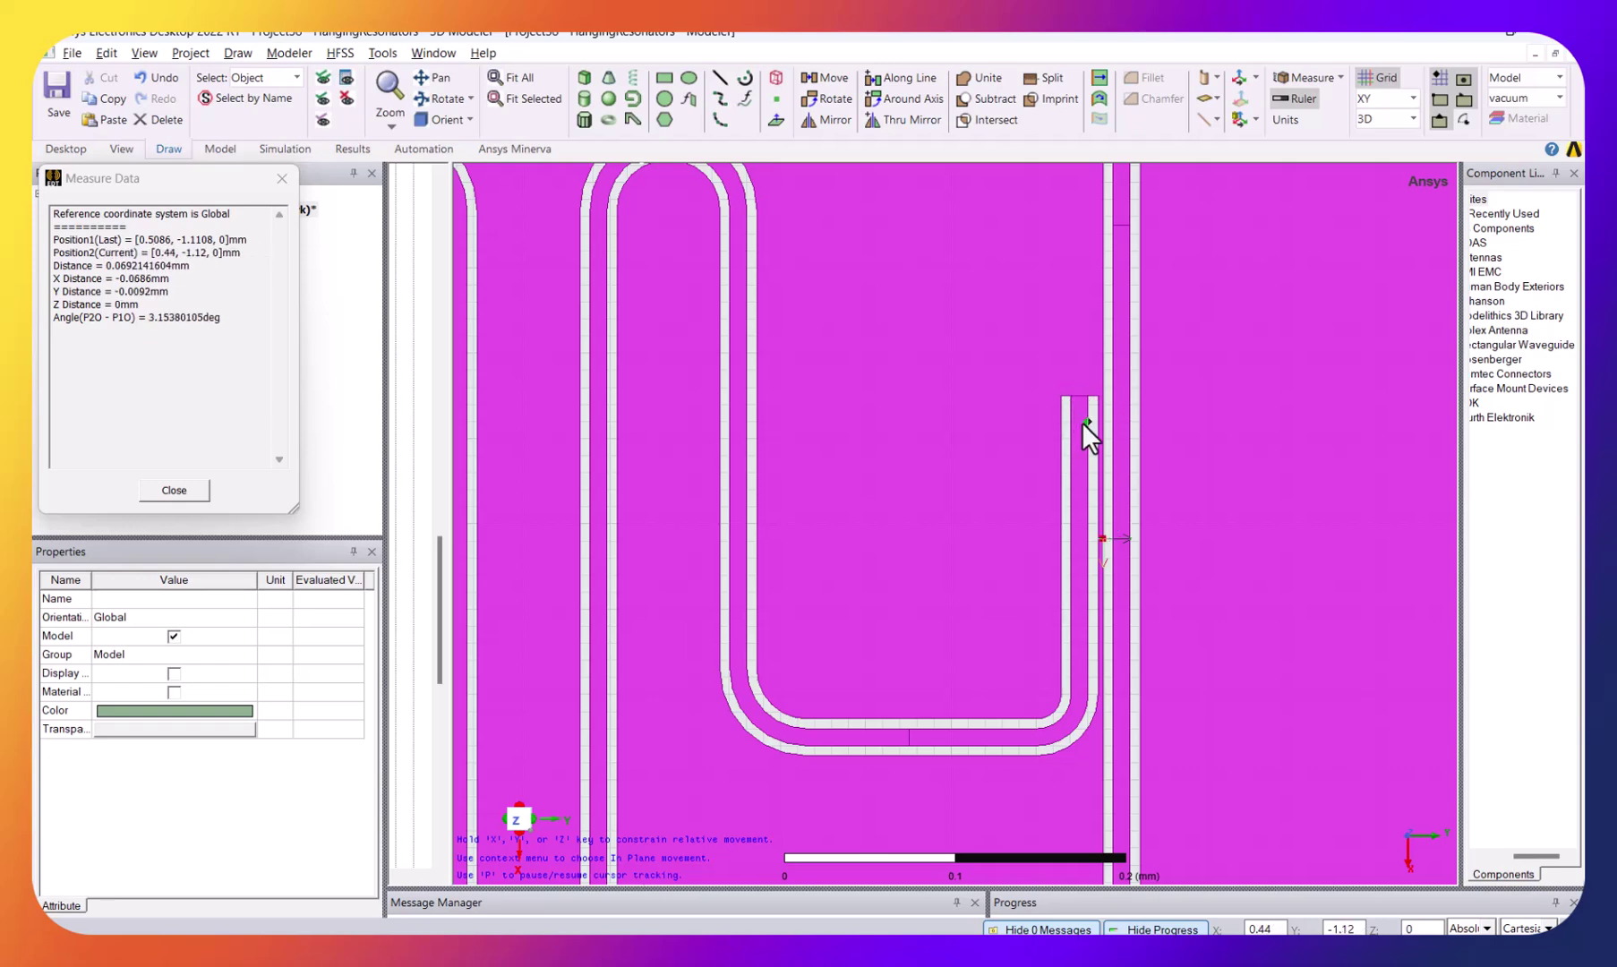
key("alt+Tab")
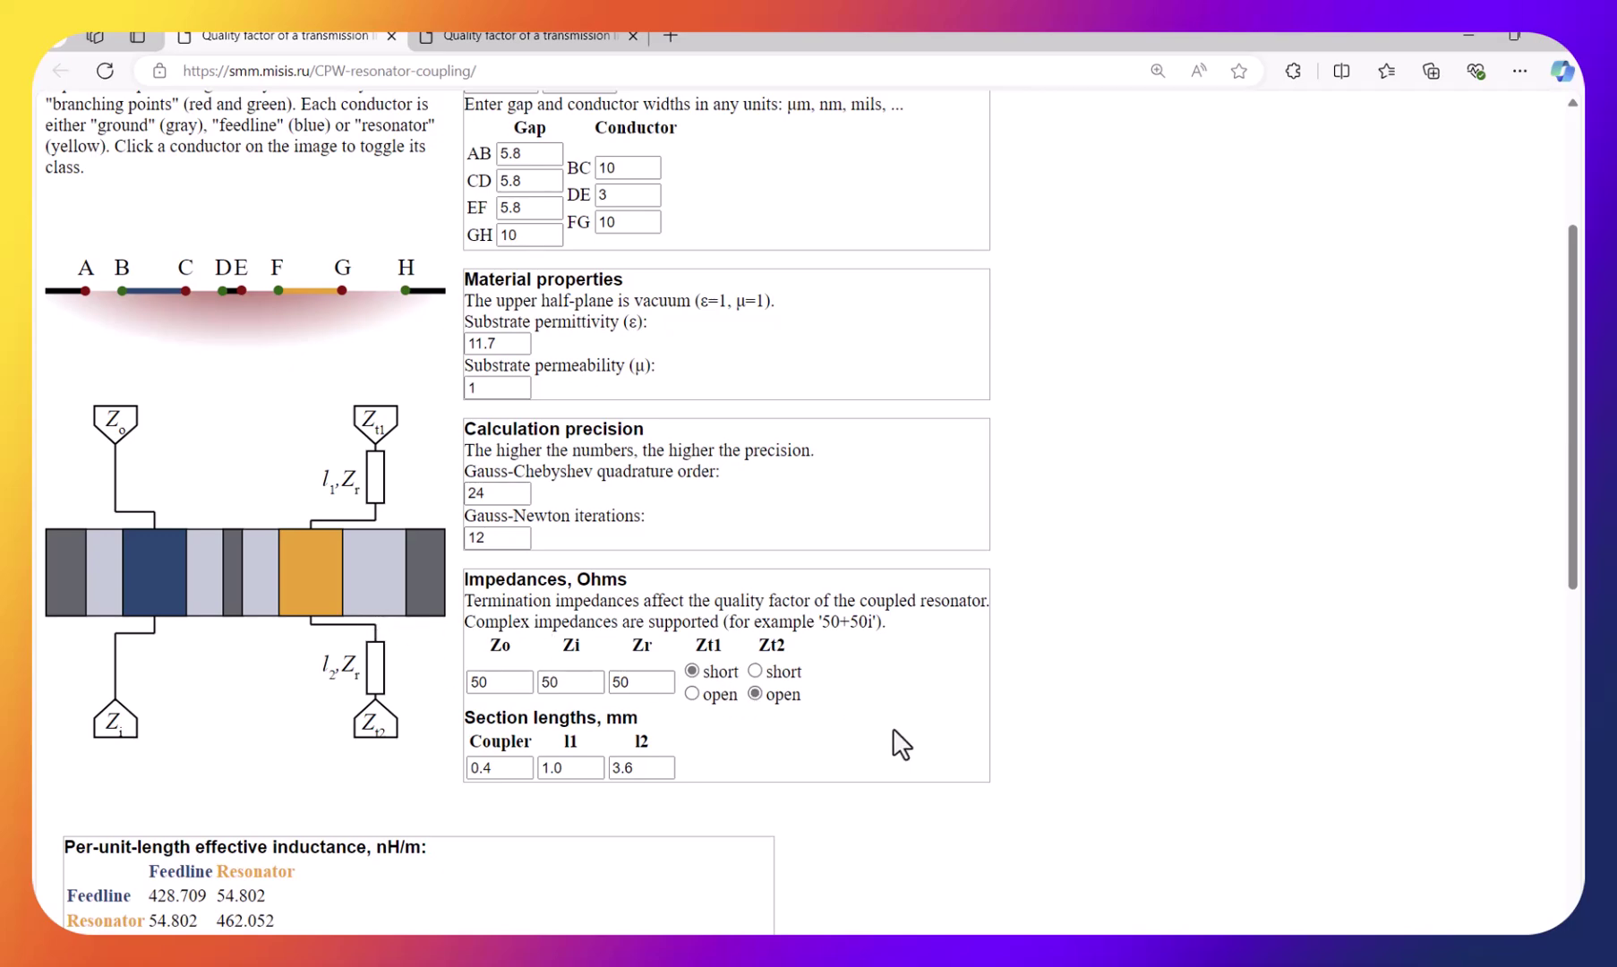
Scroll to the calculator's section lengths and clear the Coupler and l2 boxes, leaving l1 at 0
scroll(891, 700, "down", 2)
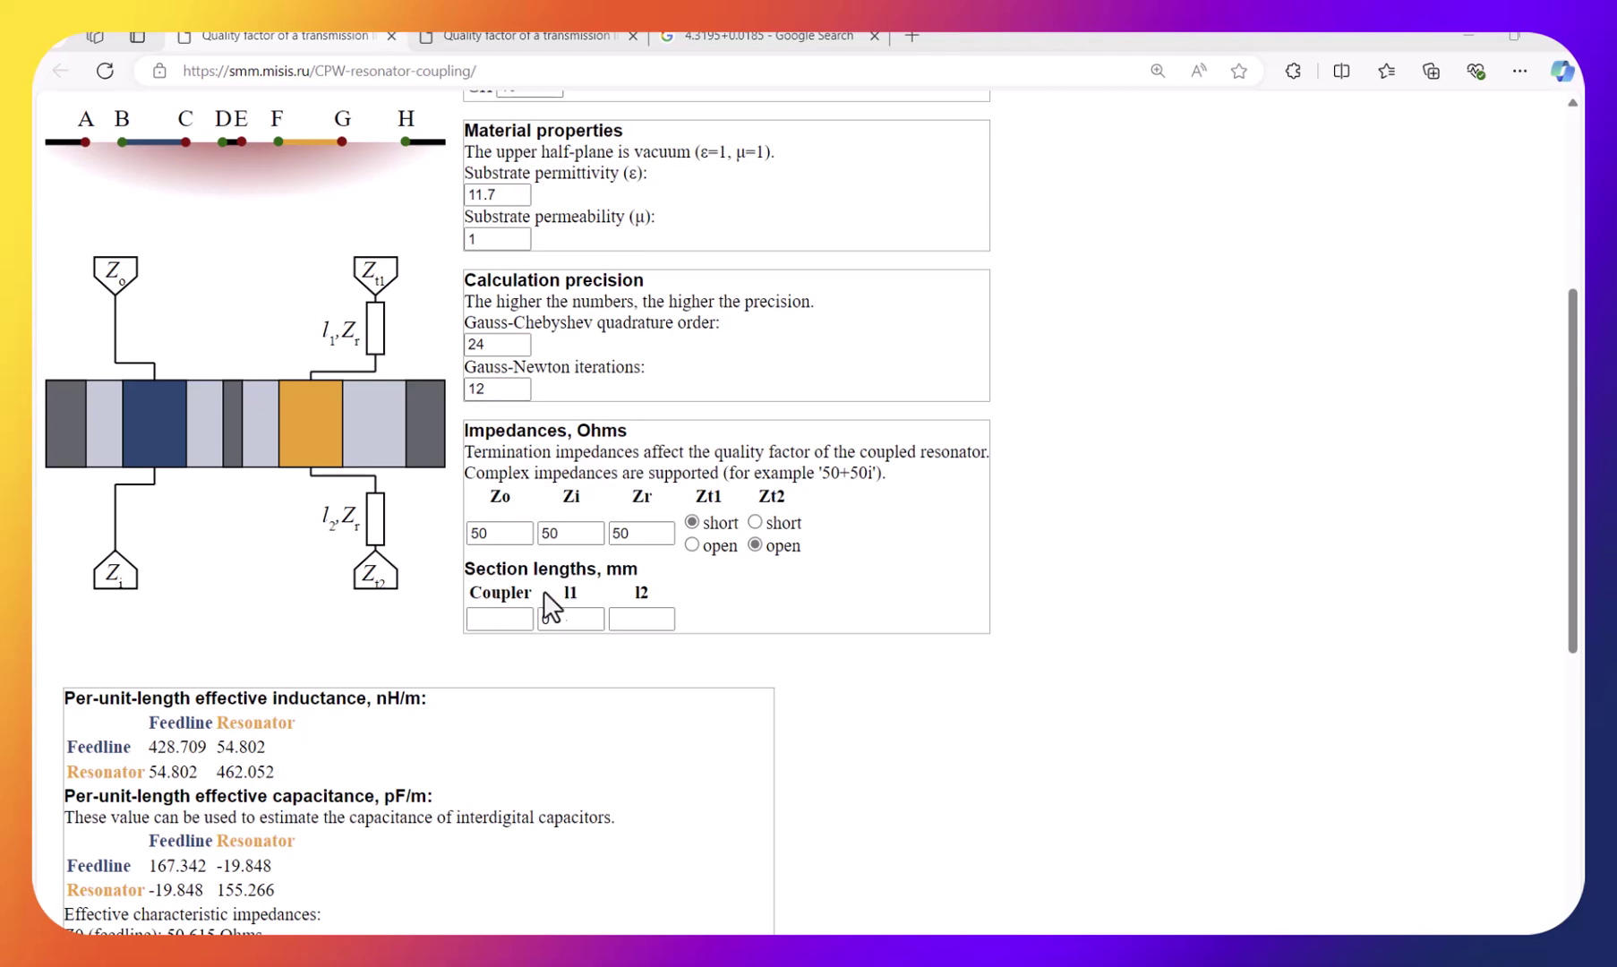
mouse_move(1086, 949)
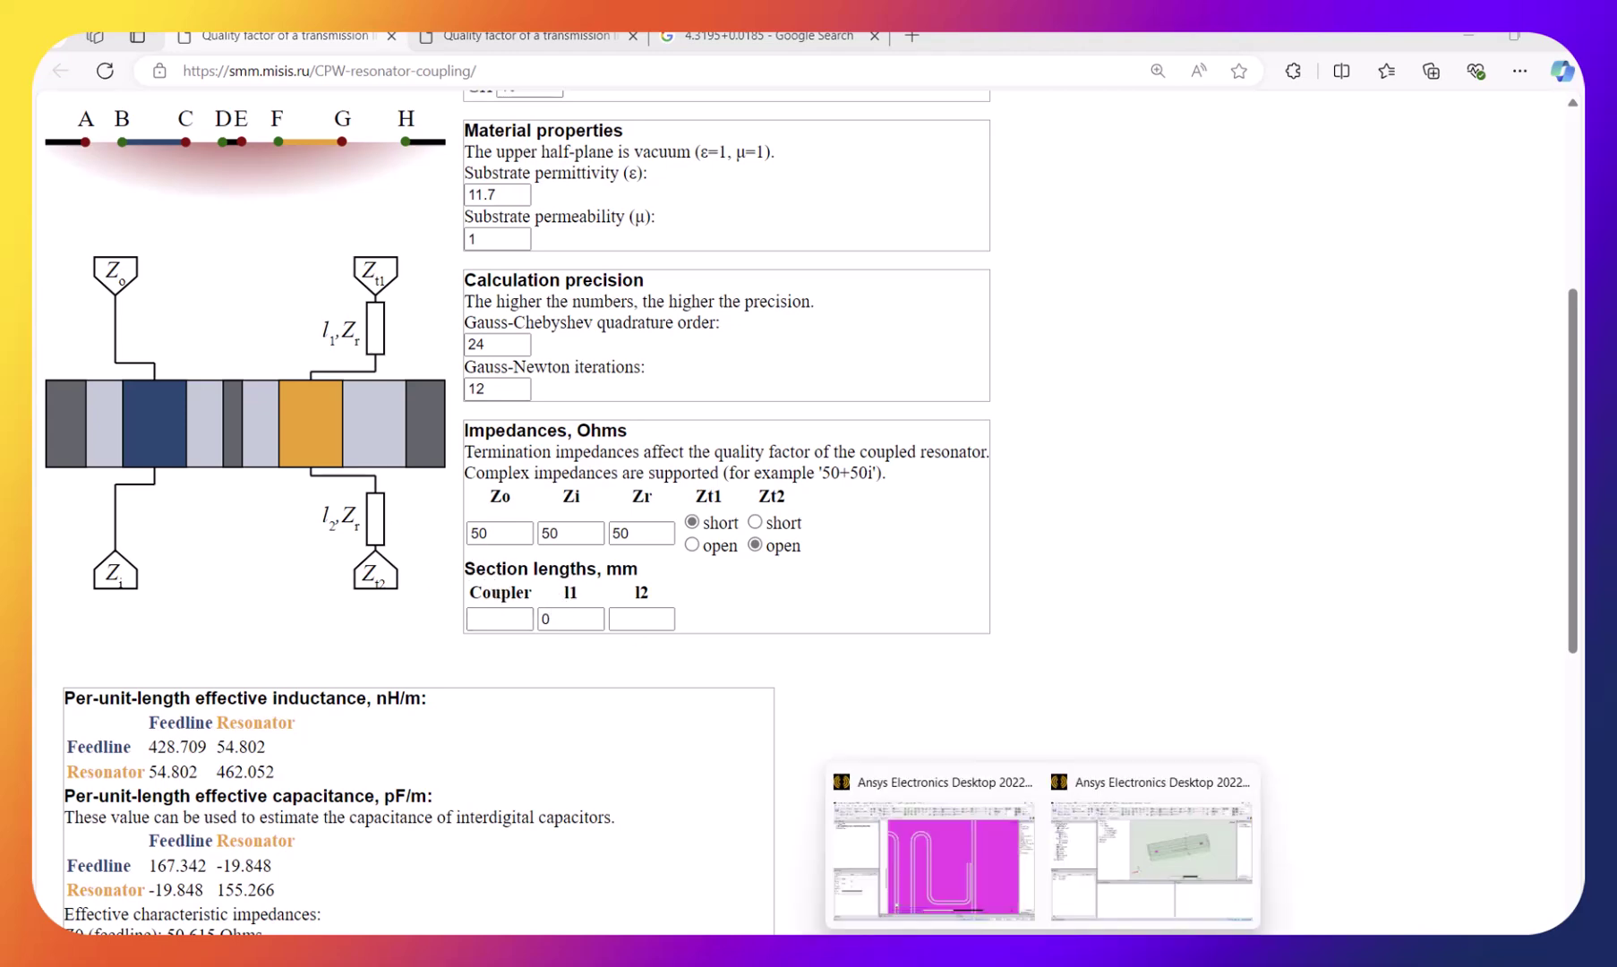
Measure the straight coupling section in Ansys from bottom corner to top vertex, reading 0.175 mm
left_click(953, 873)
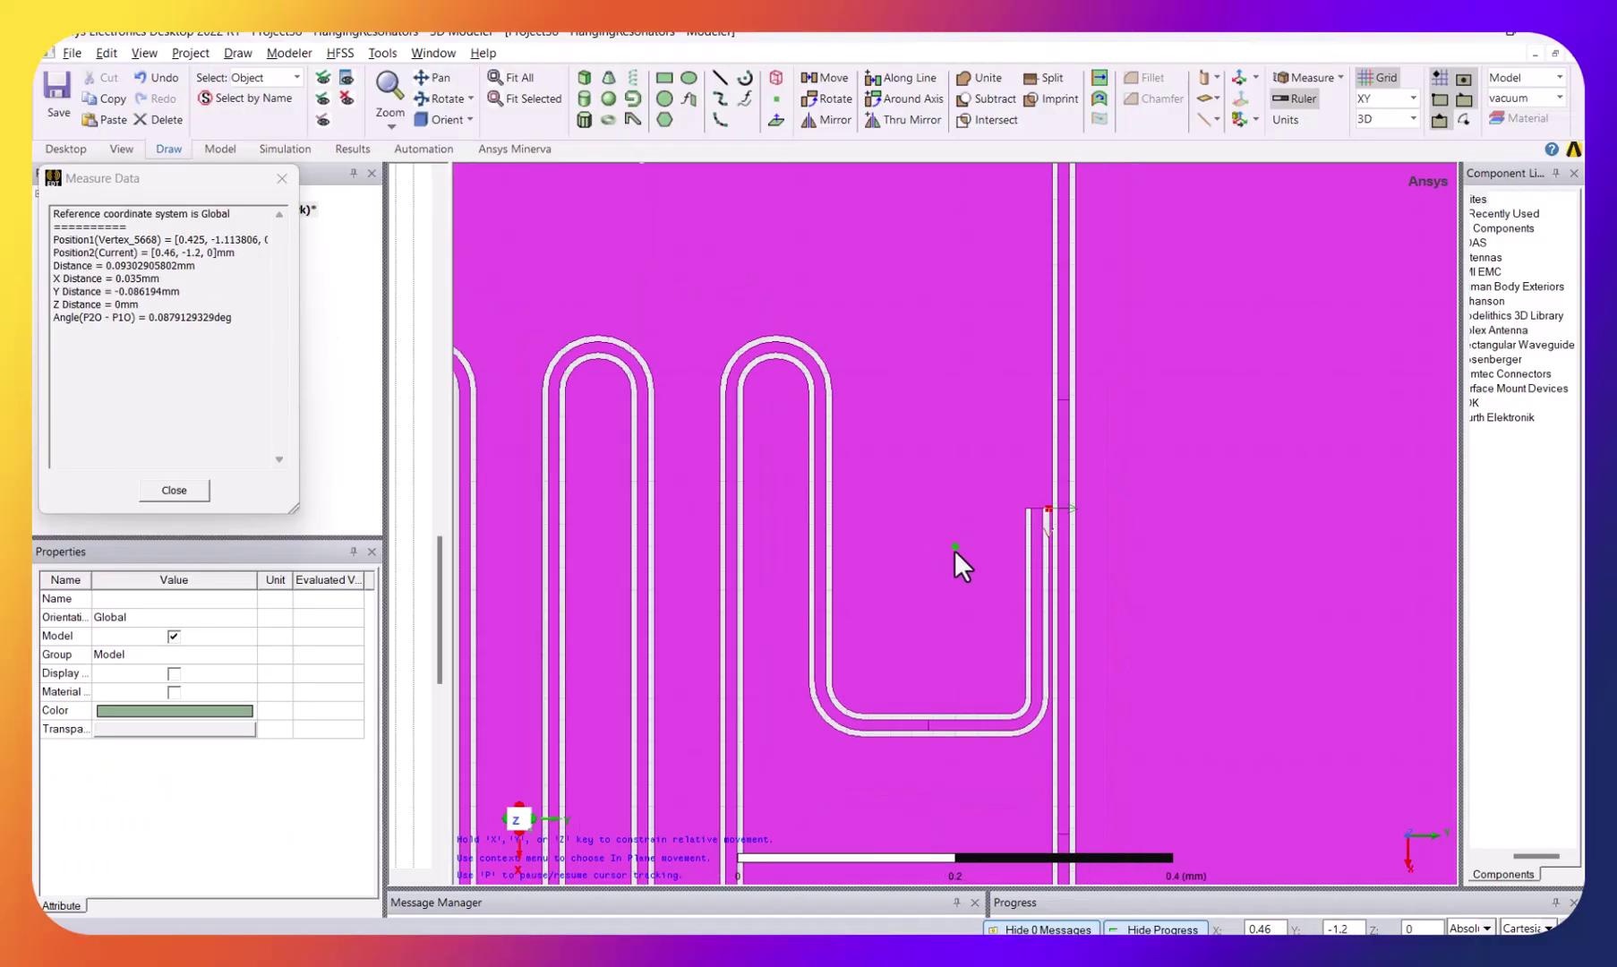
scroll(966, 553, "down", 5)
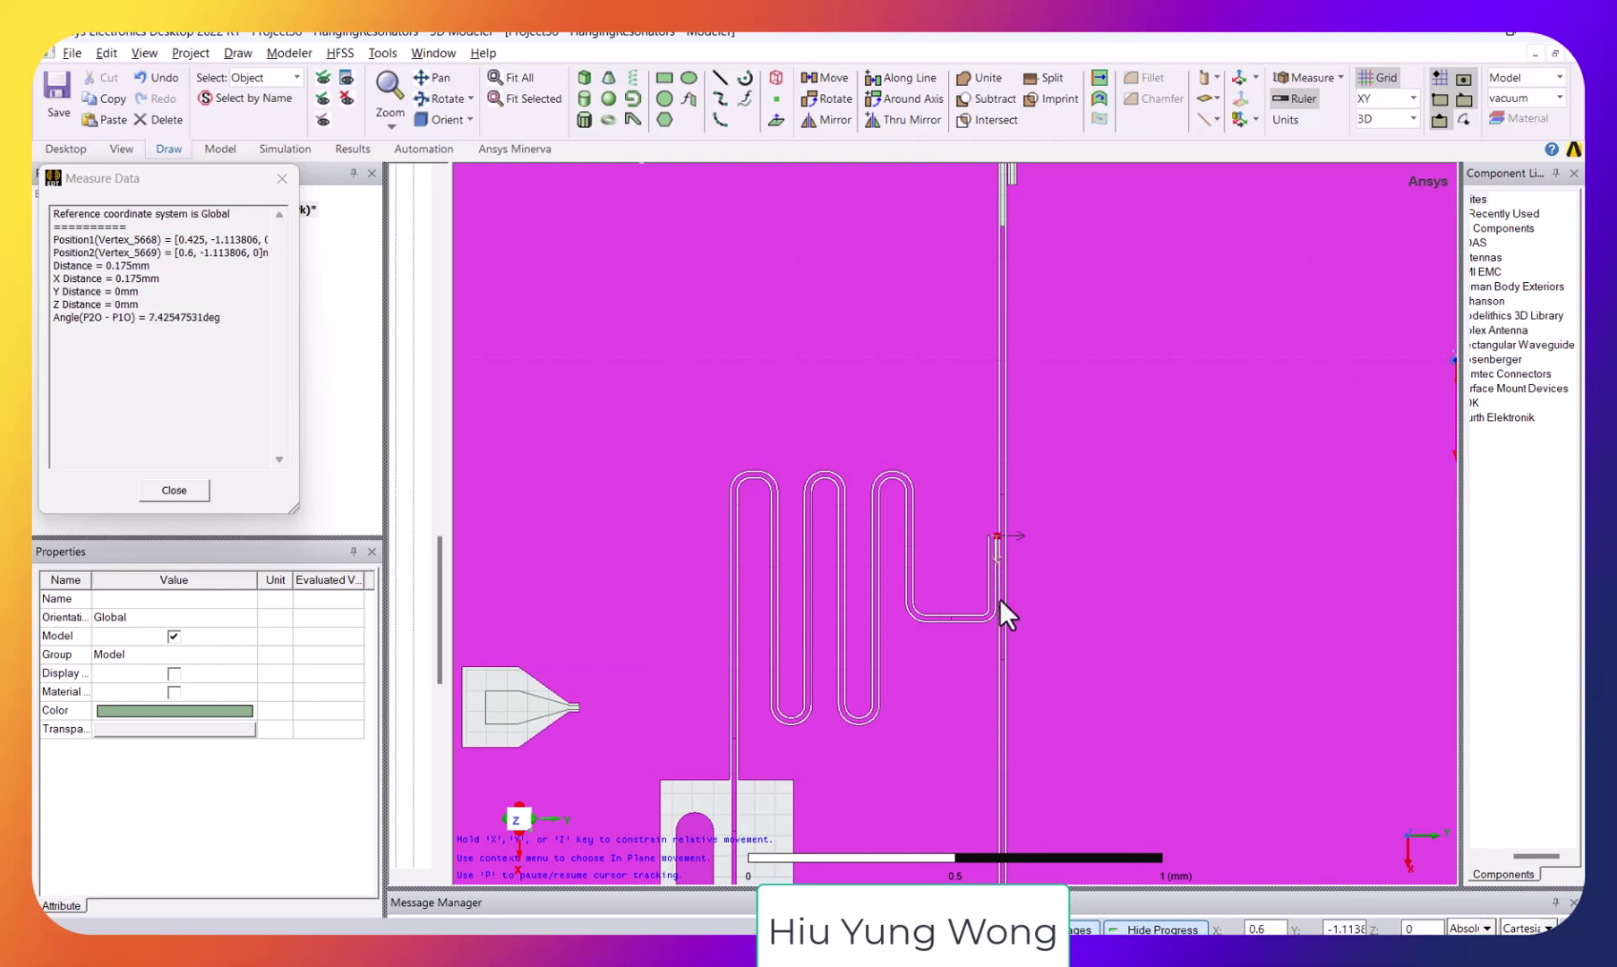
scroll(972, 591, "up", 3)
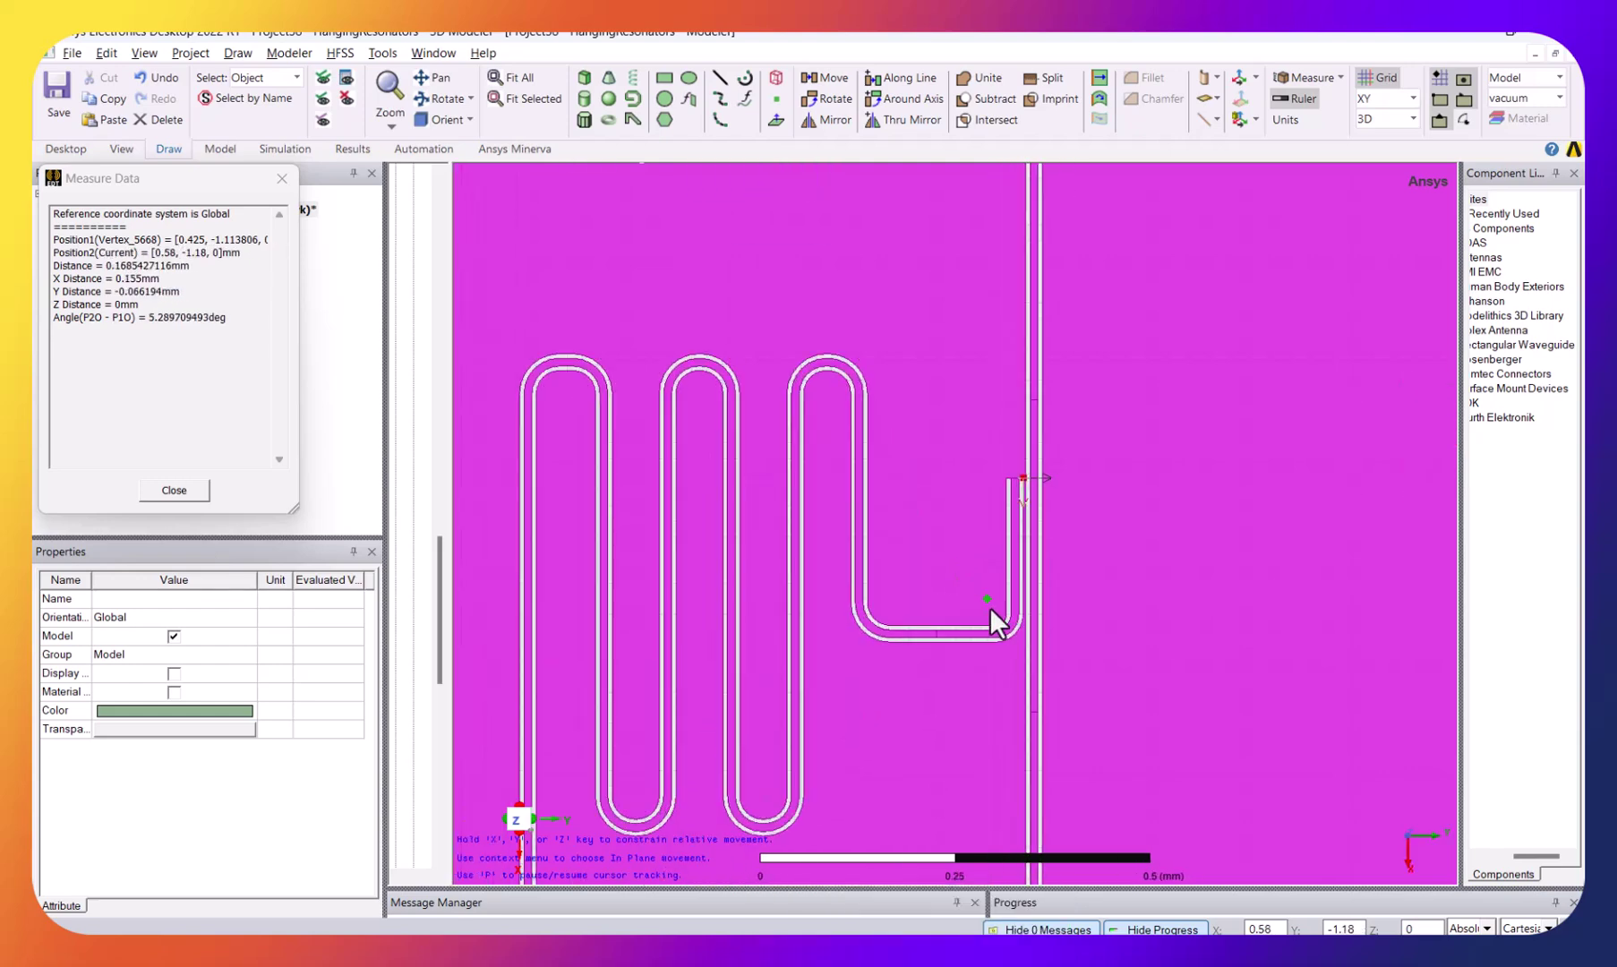
scroll(990, 608, "up", 4)
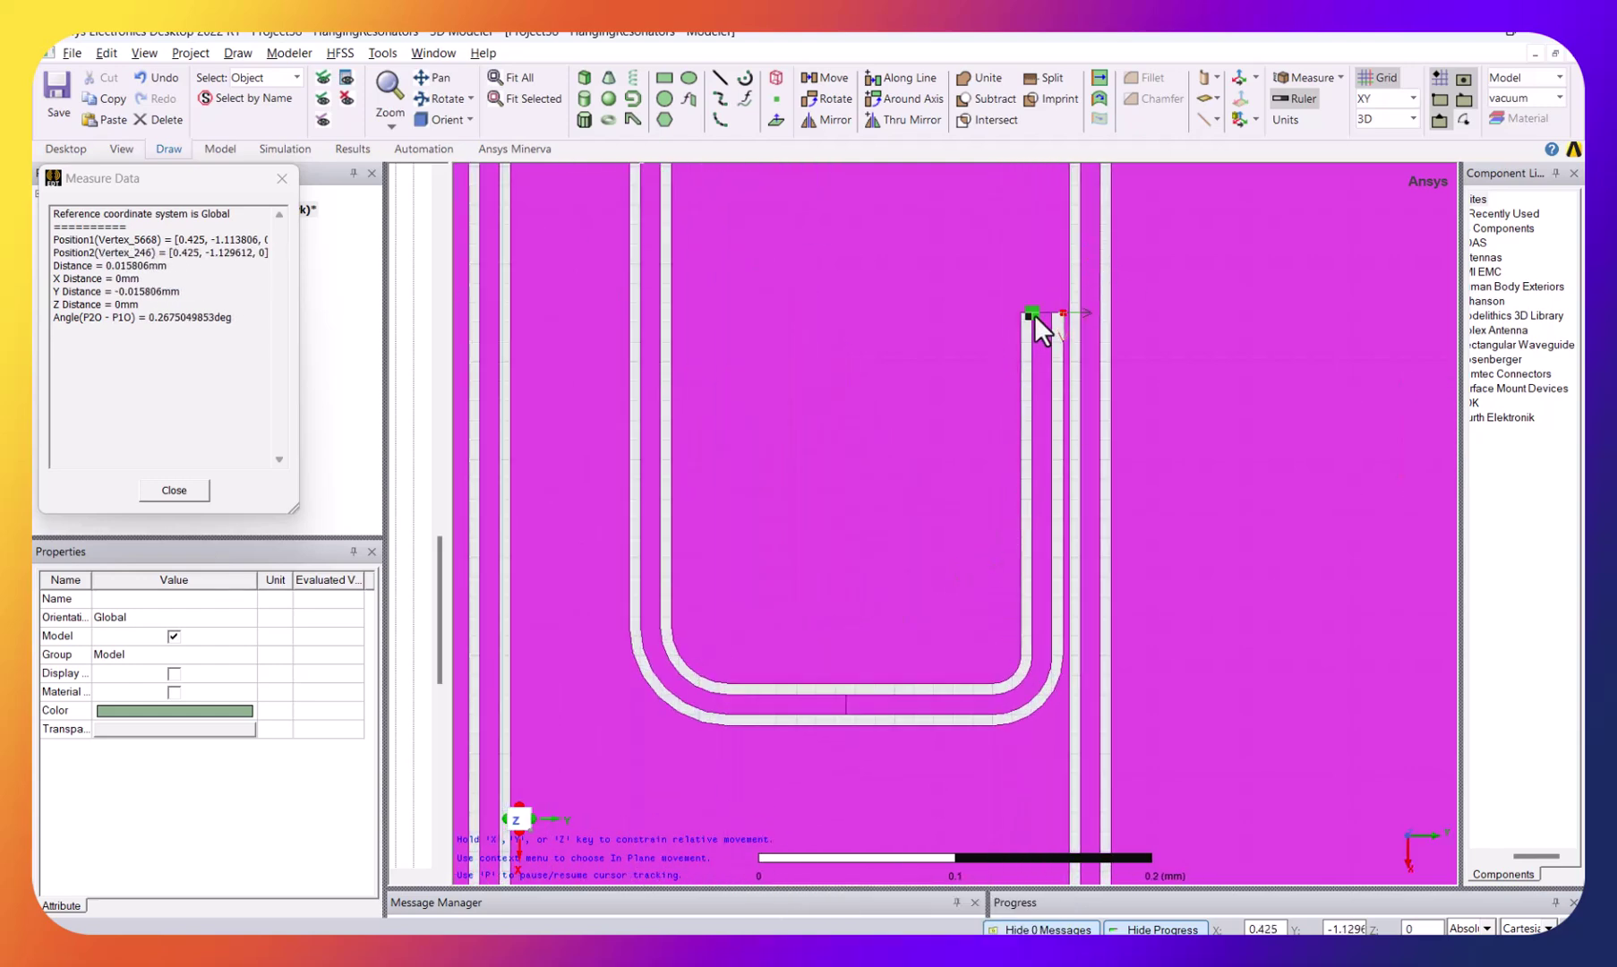
left_click(1033, 313)
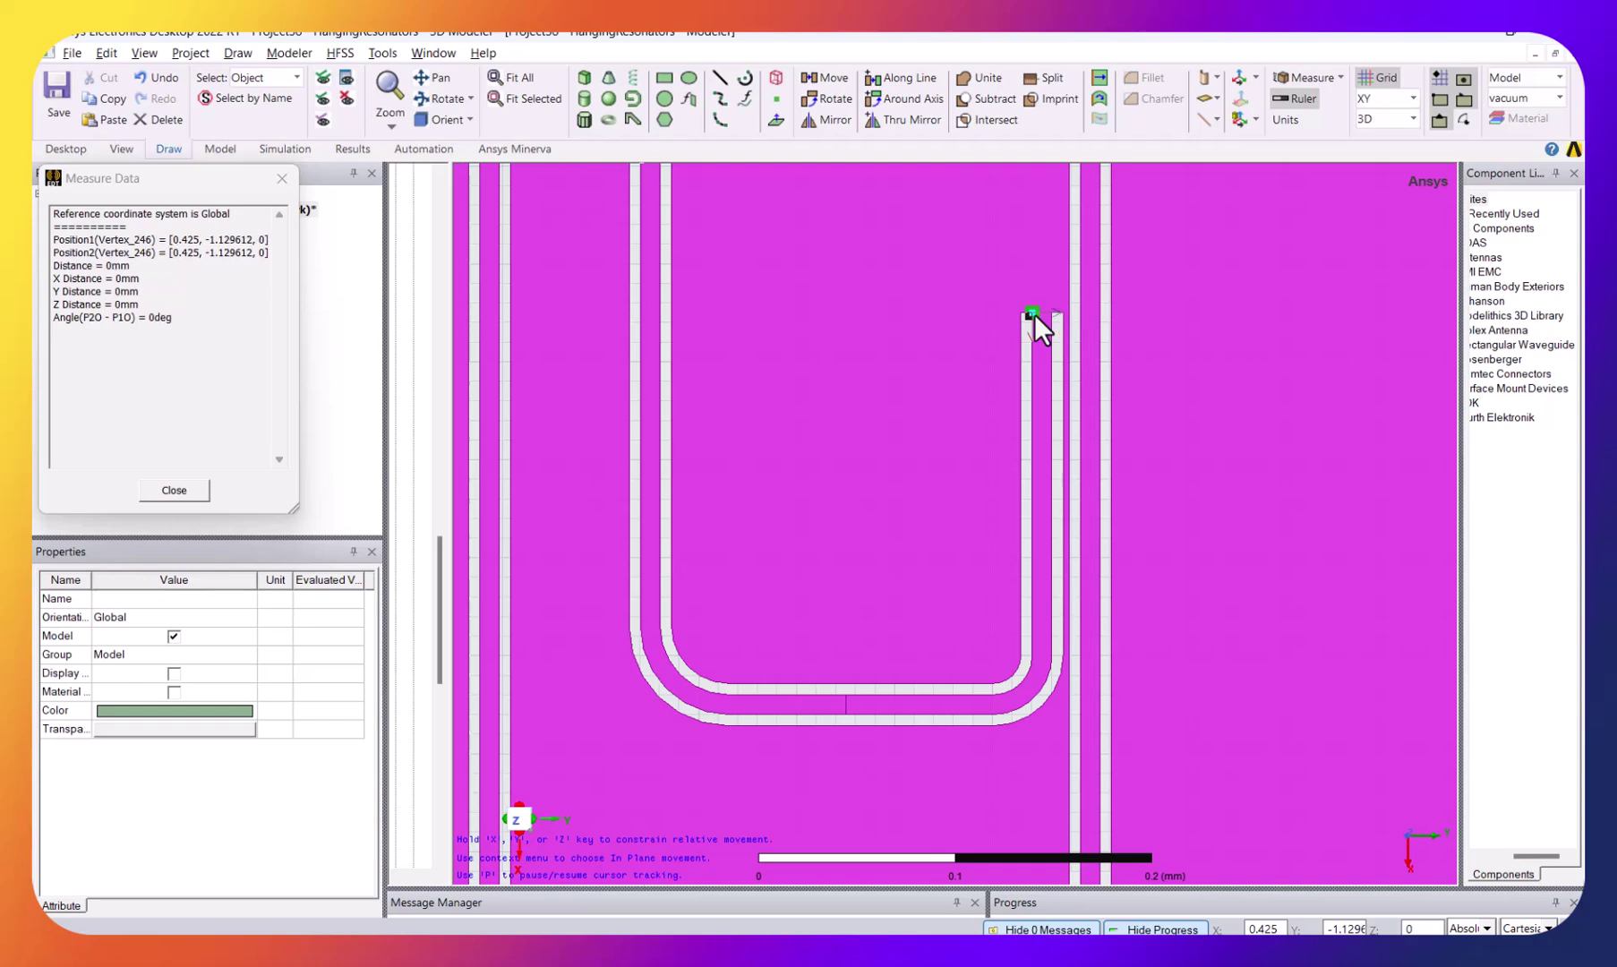
left_click(1030, 677)
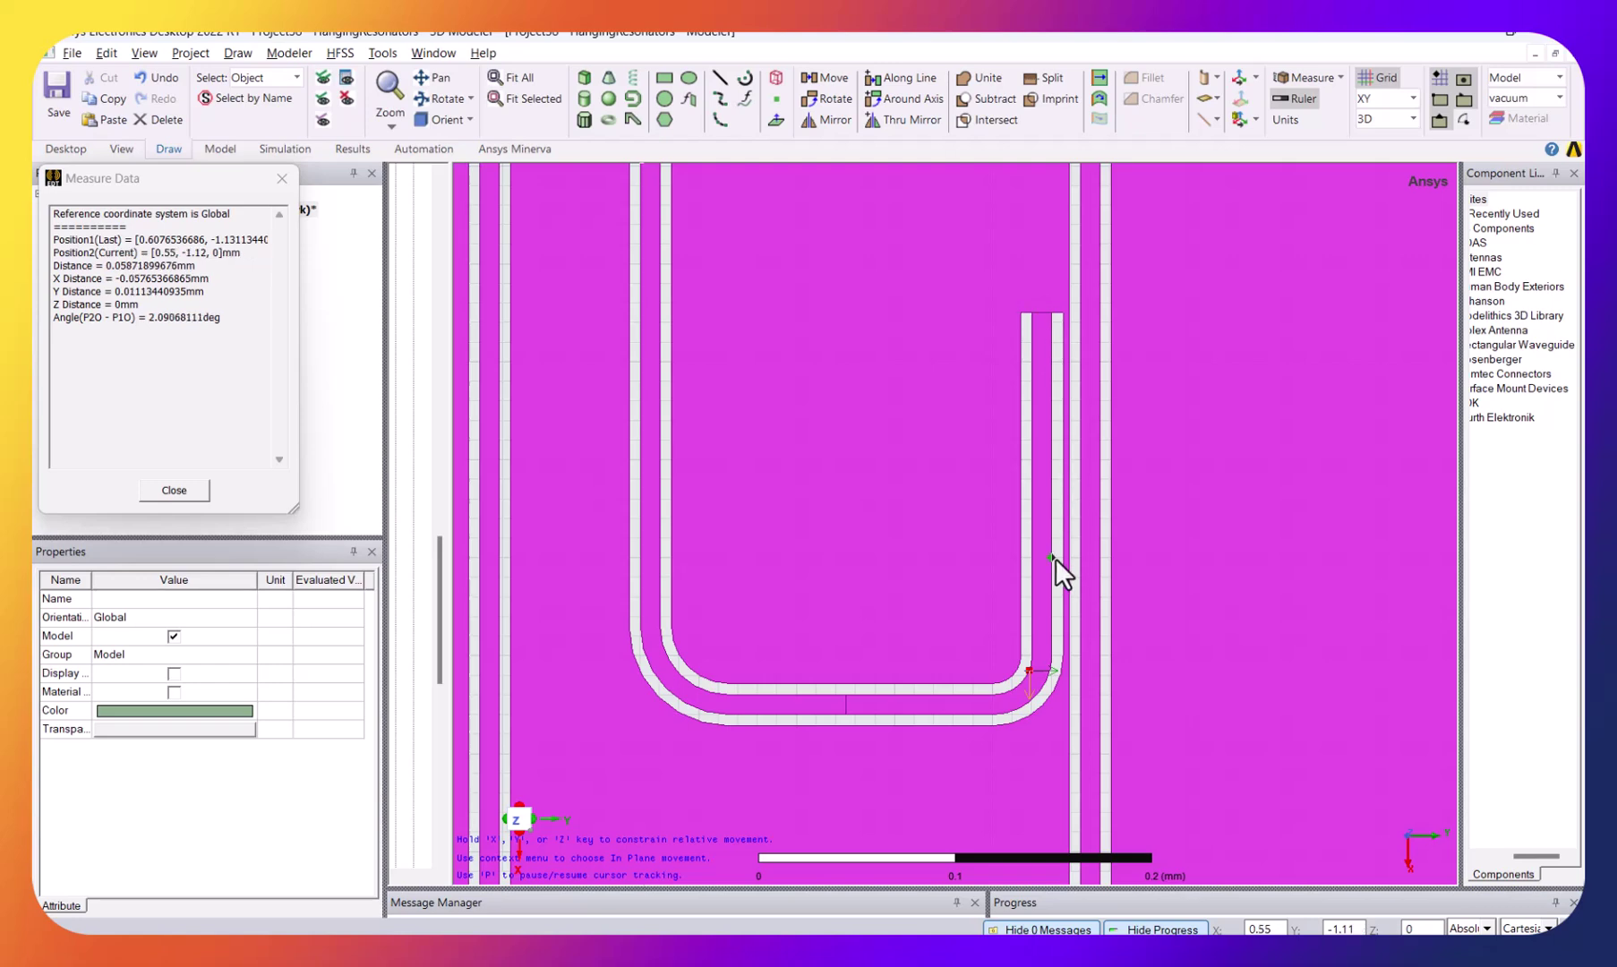
left_click(1032, 654)
left_click(1031, 315)
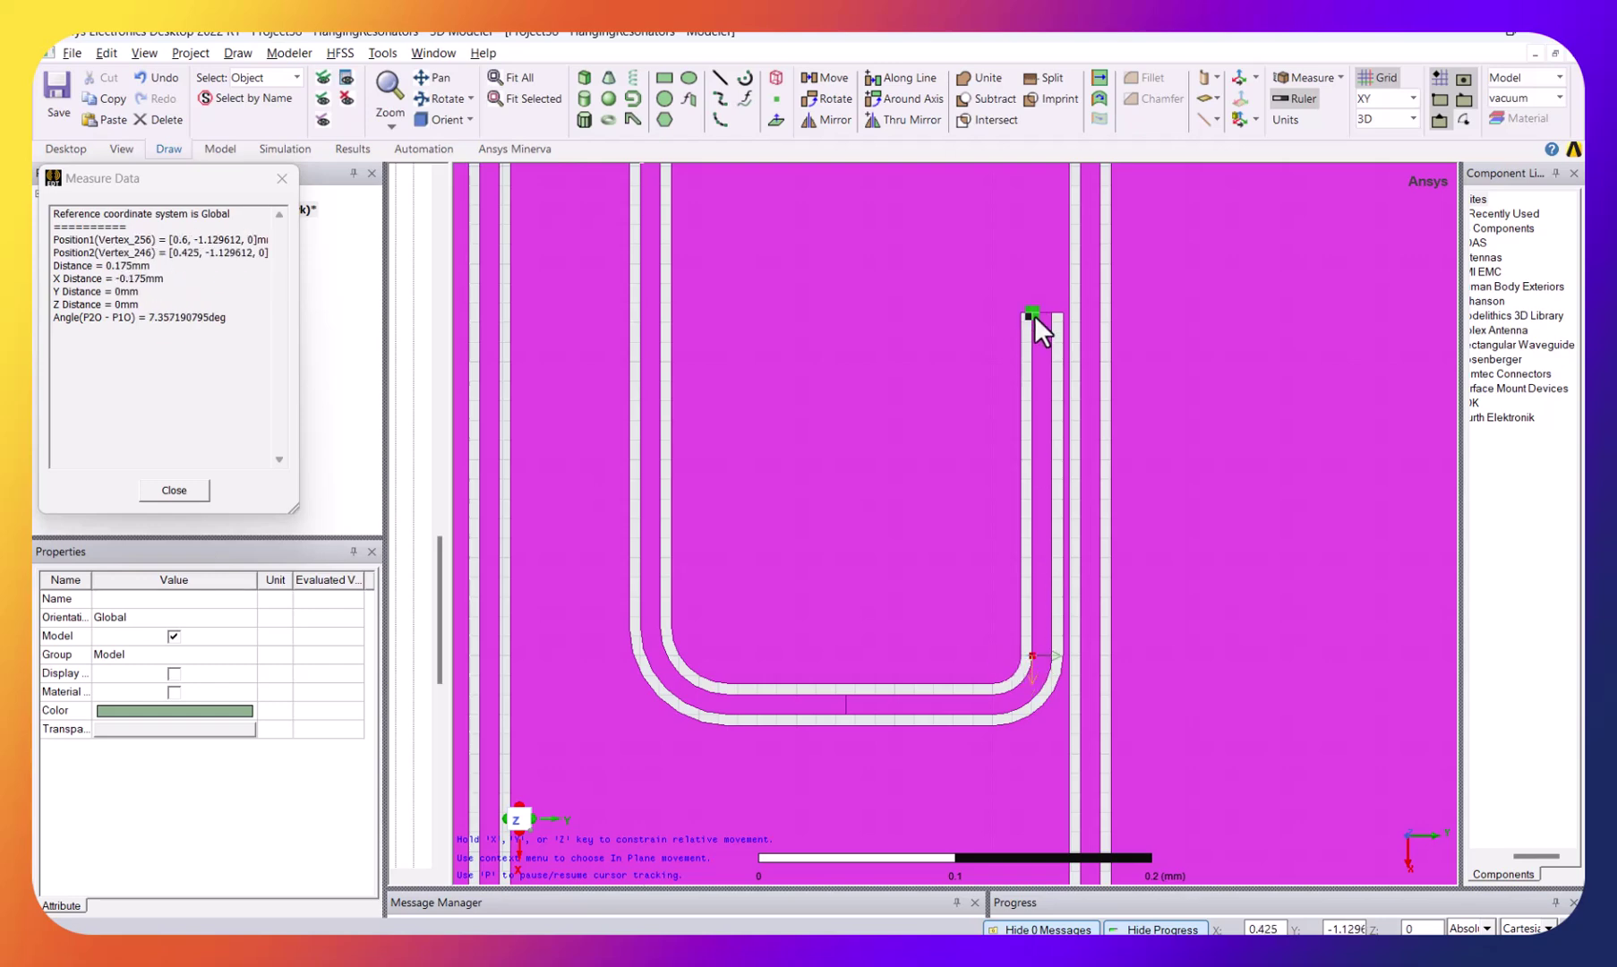
key("alt+Tab")
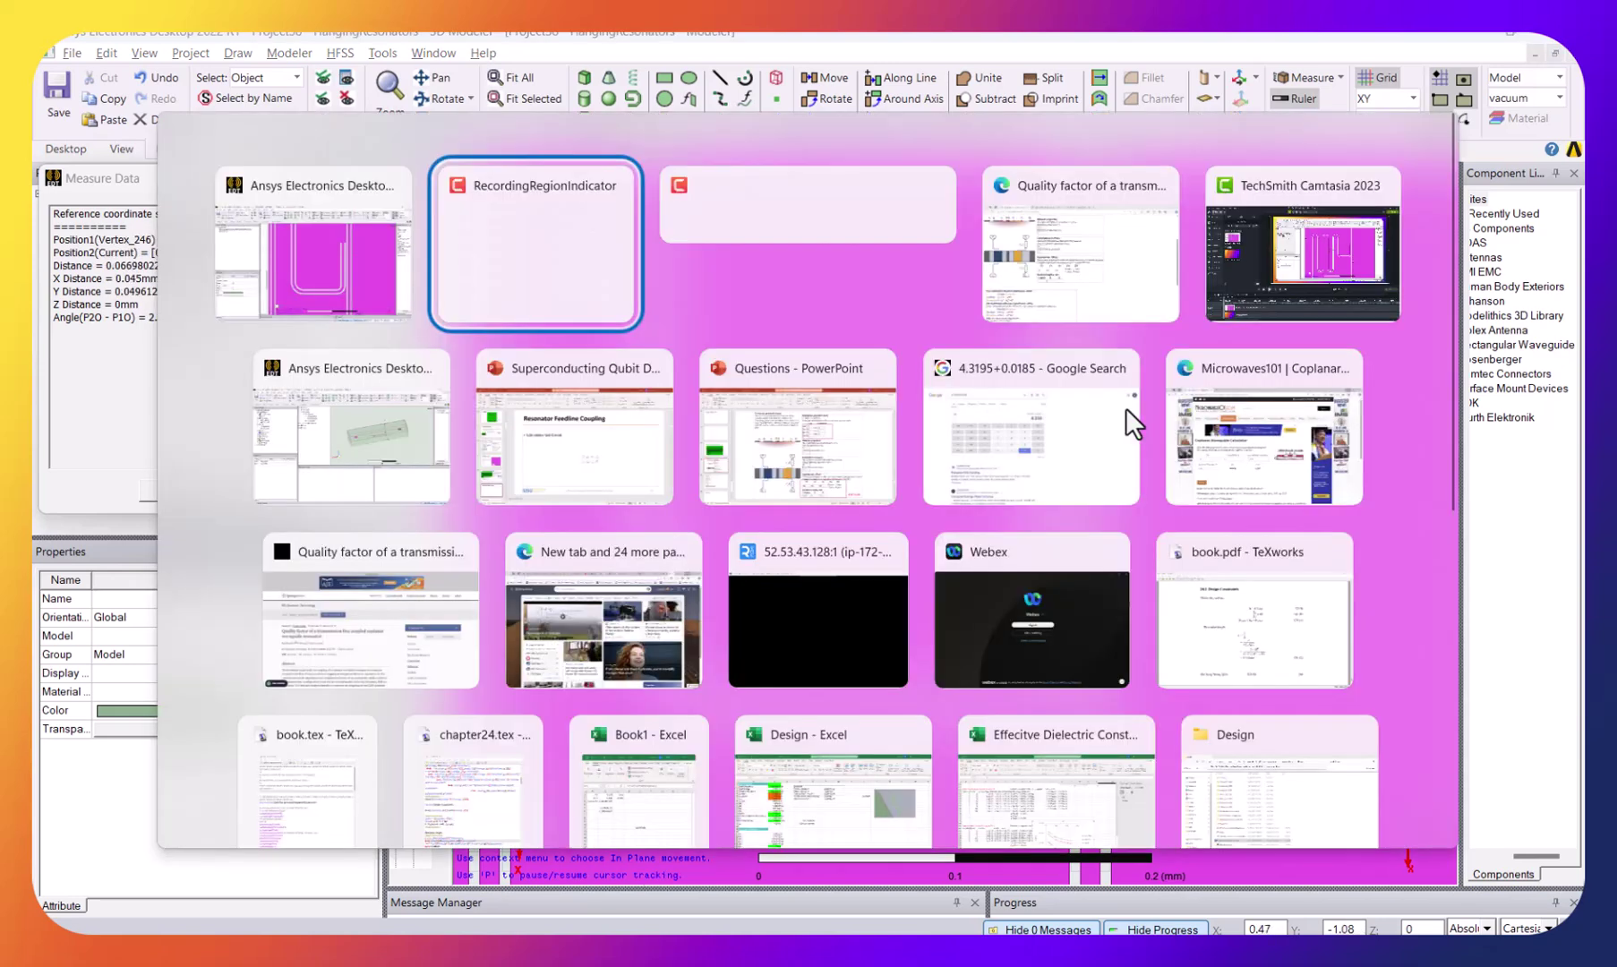
key("Escape")
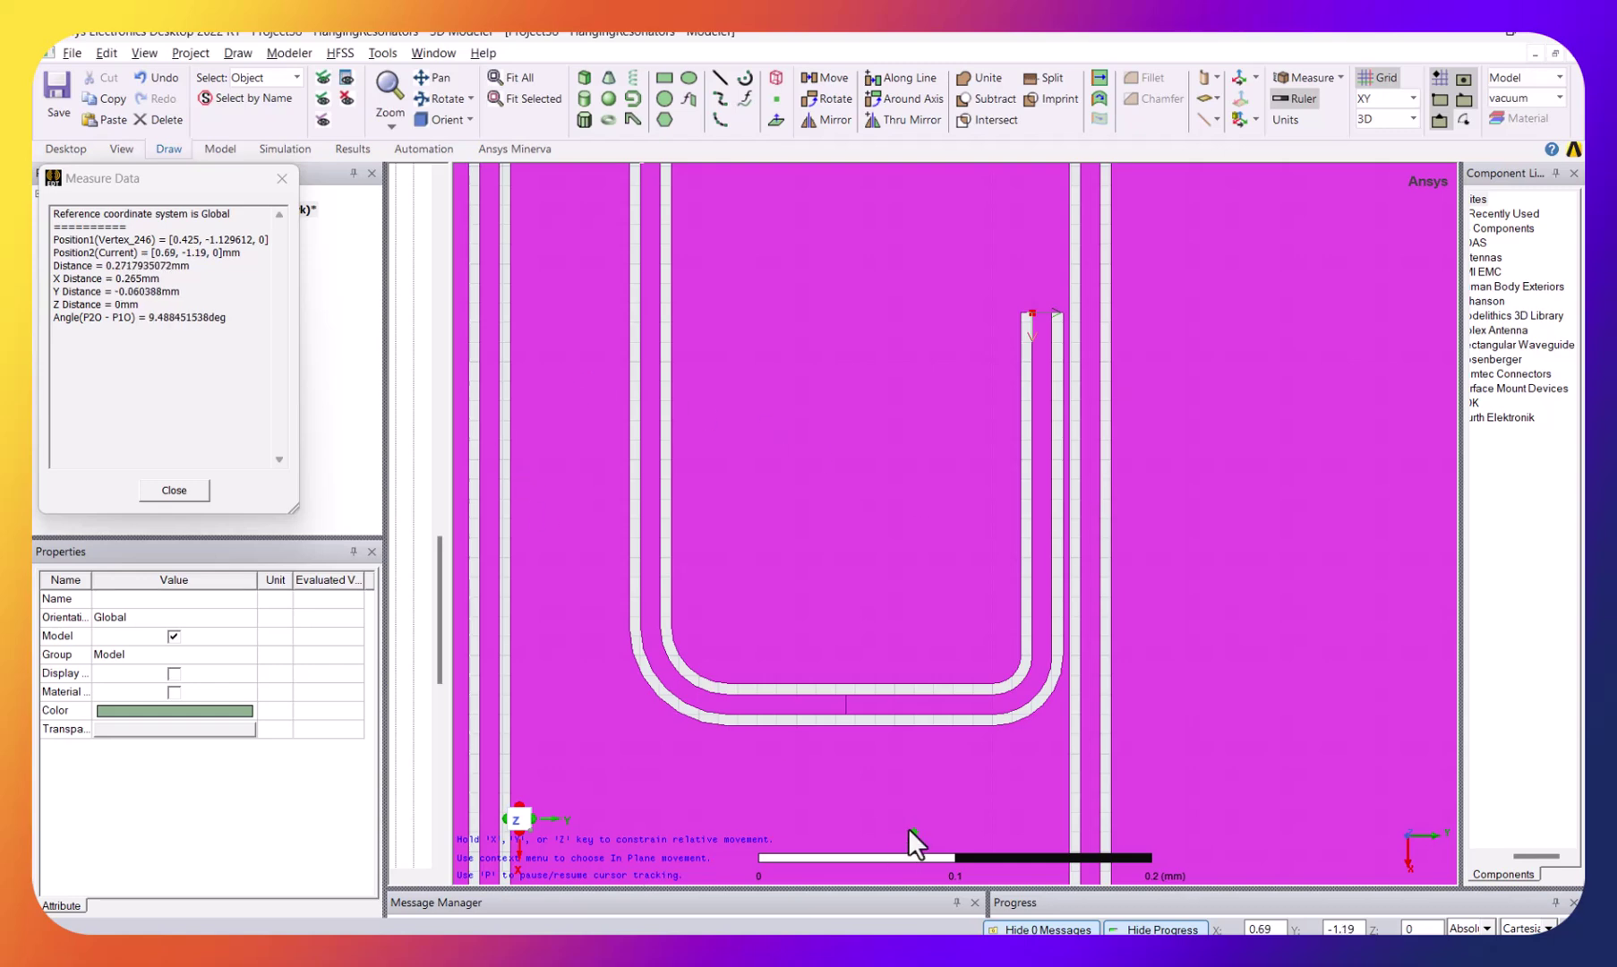
mouse_move(1043, 936)
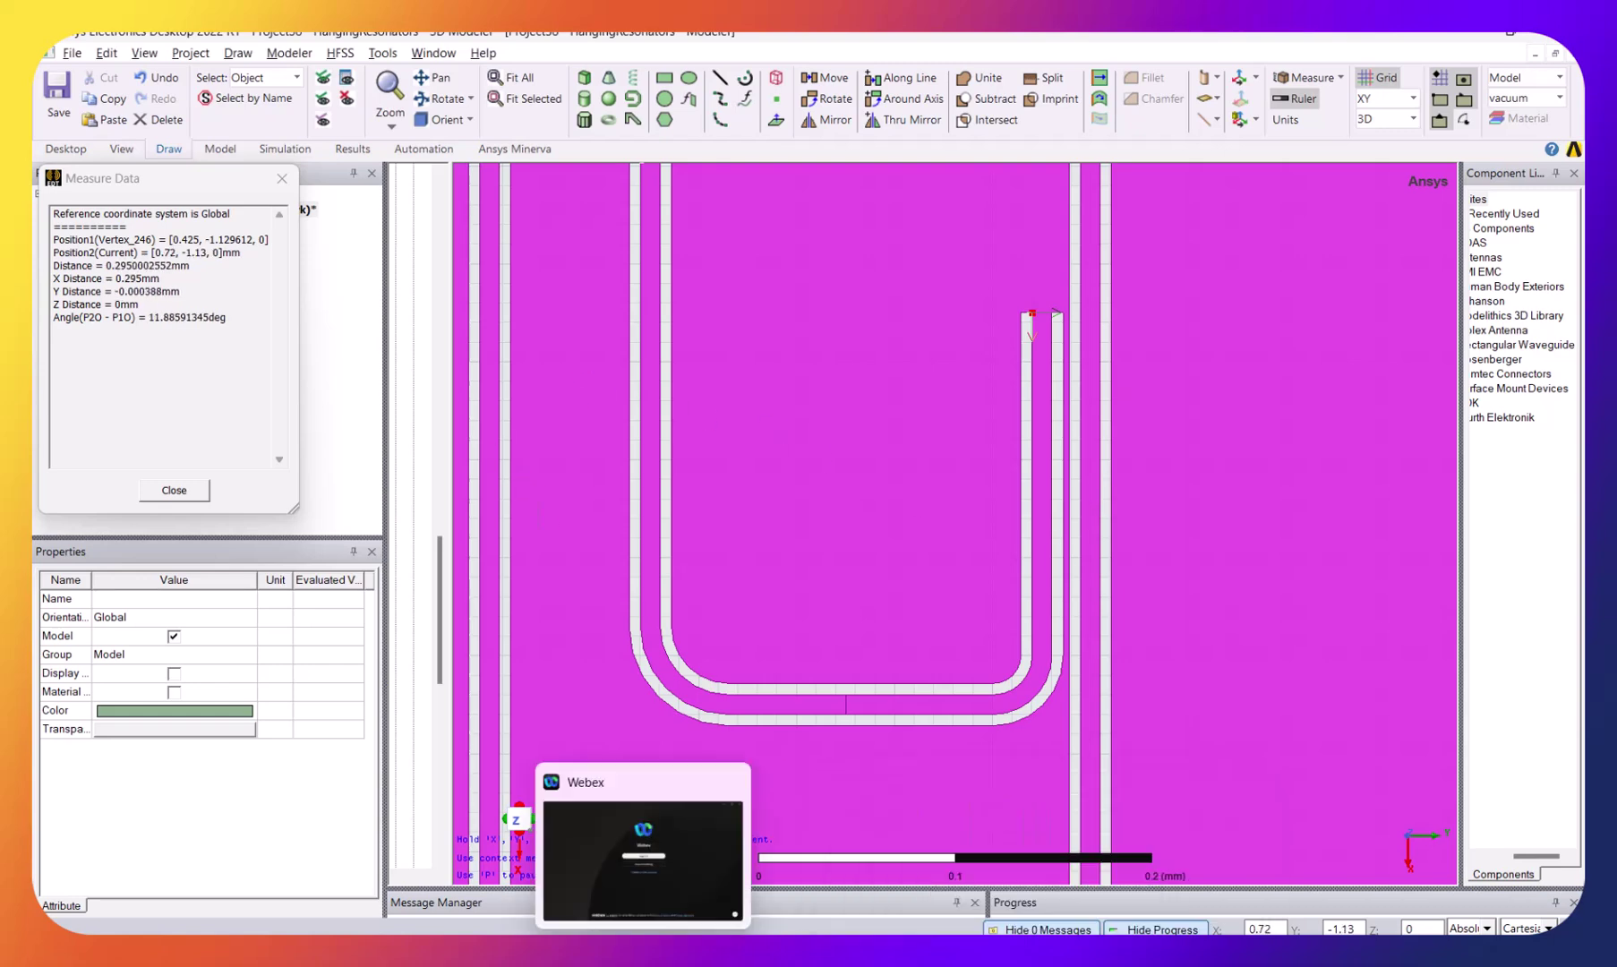
Enter 0.18 mm as the Coupler section length and confirm l1 stays at 0
mouse_move(614, 936)
left_click(588, 896)
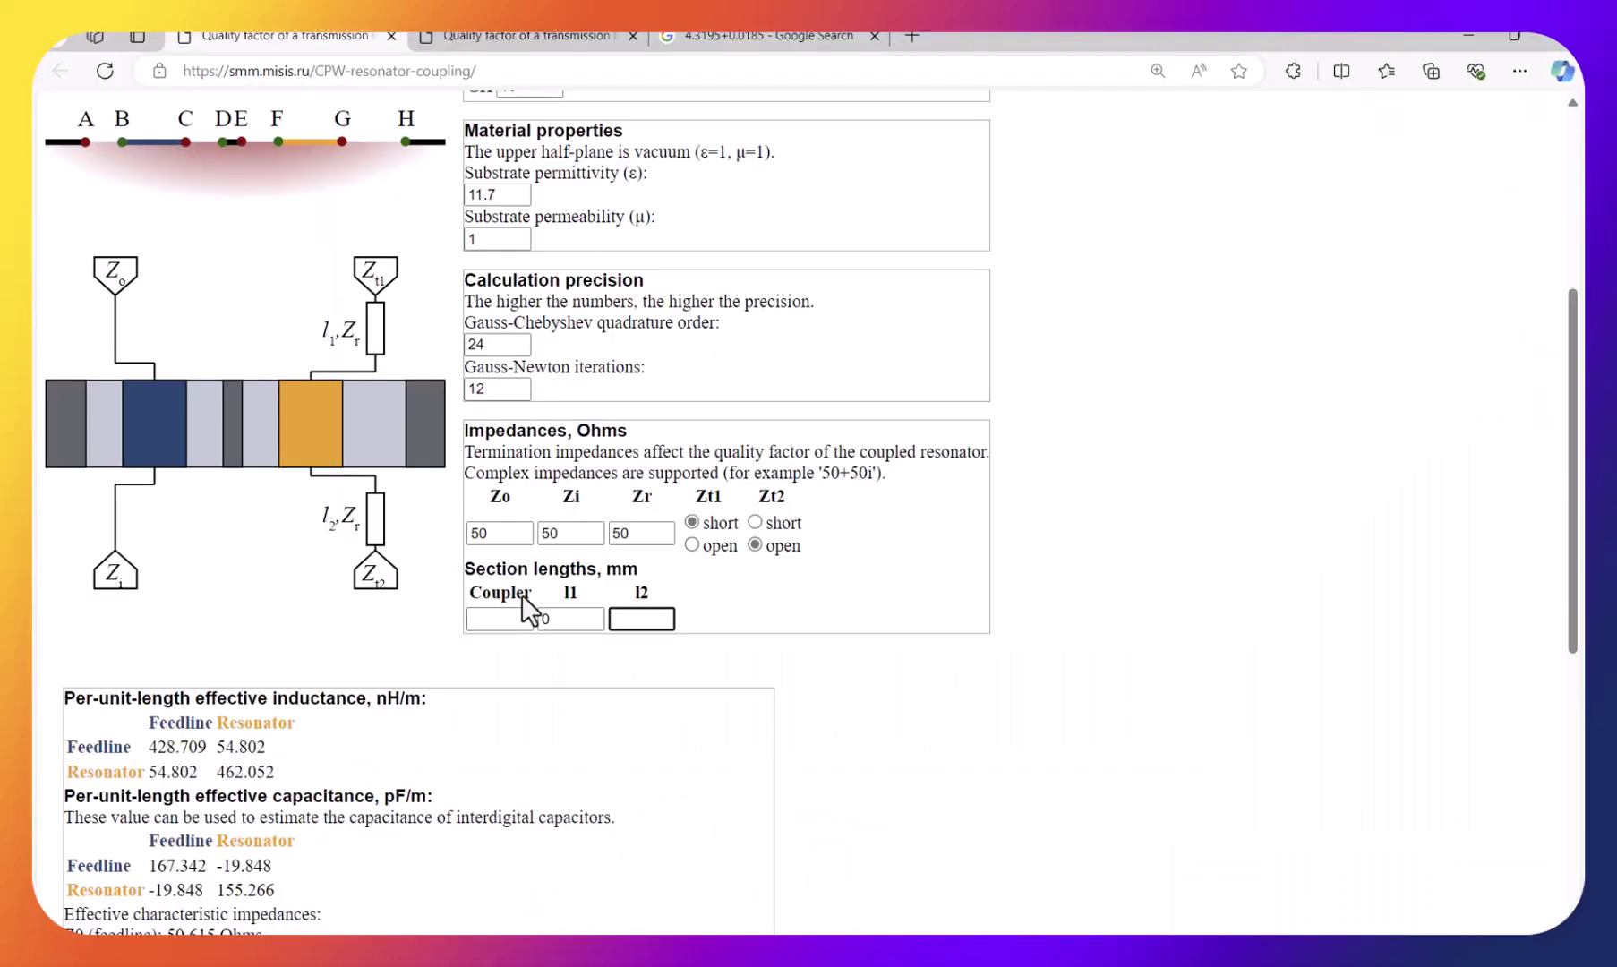
left_click(511, 625)
type("0.198")
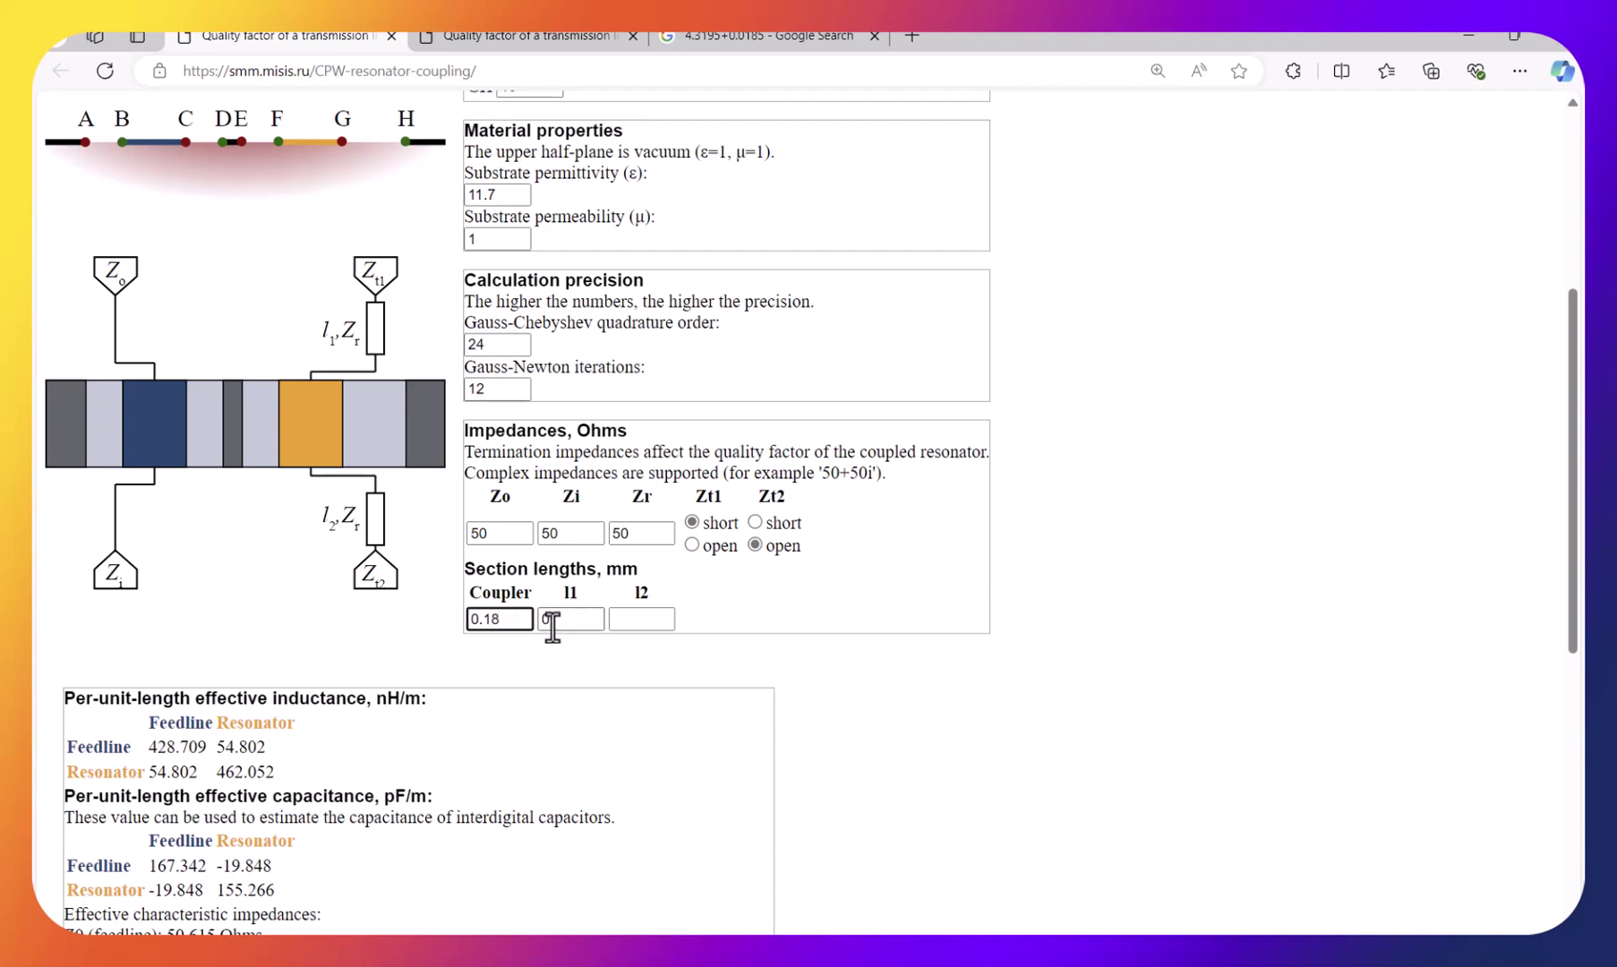
left_click(591, 618)
Recheck the resonator geometry in Ansys, then place the caret in the calculator's l2 field
mouse_move(1066, 931)
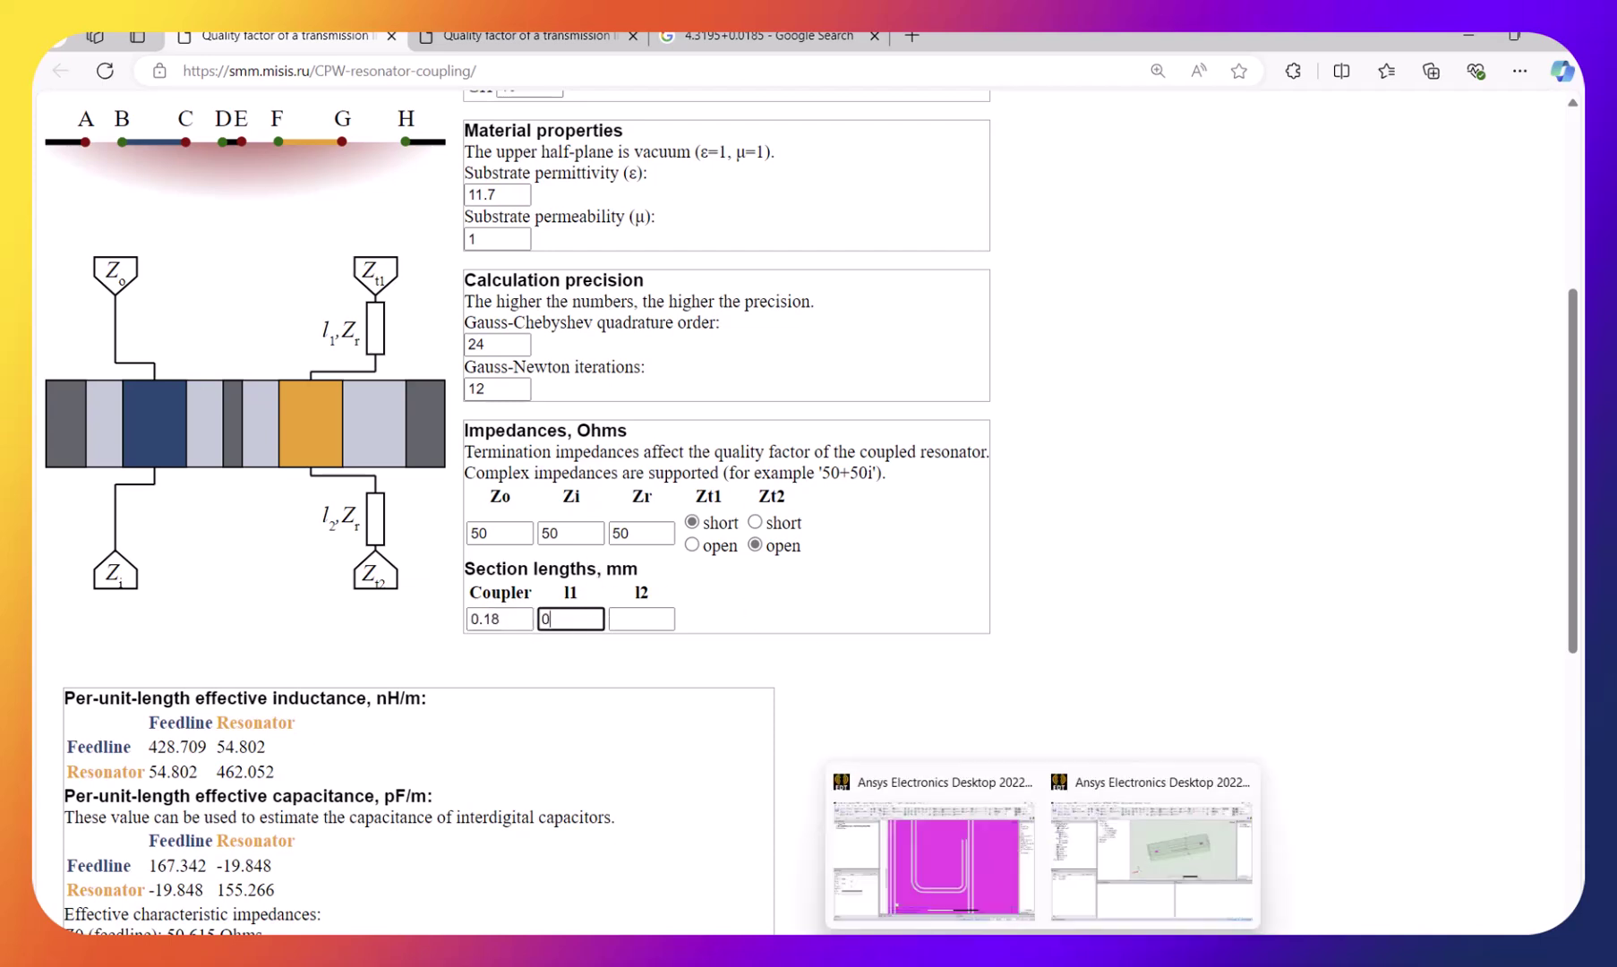
left_click(934, 859)
scroll(1008, 394, "down", 5)
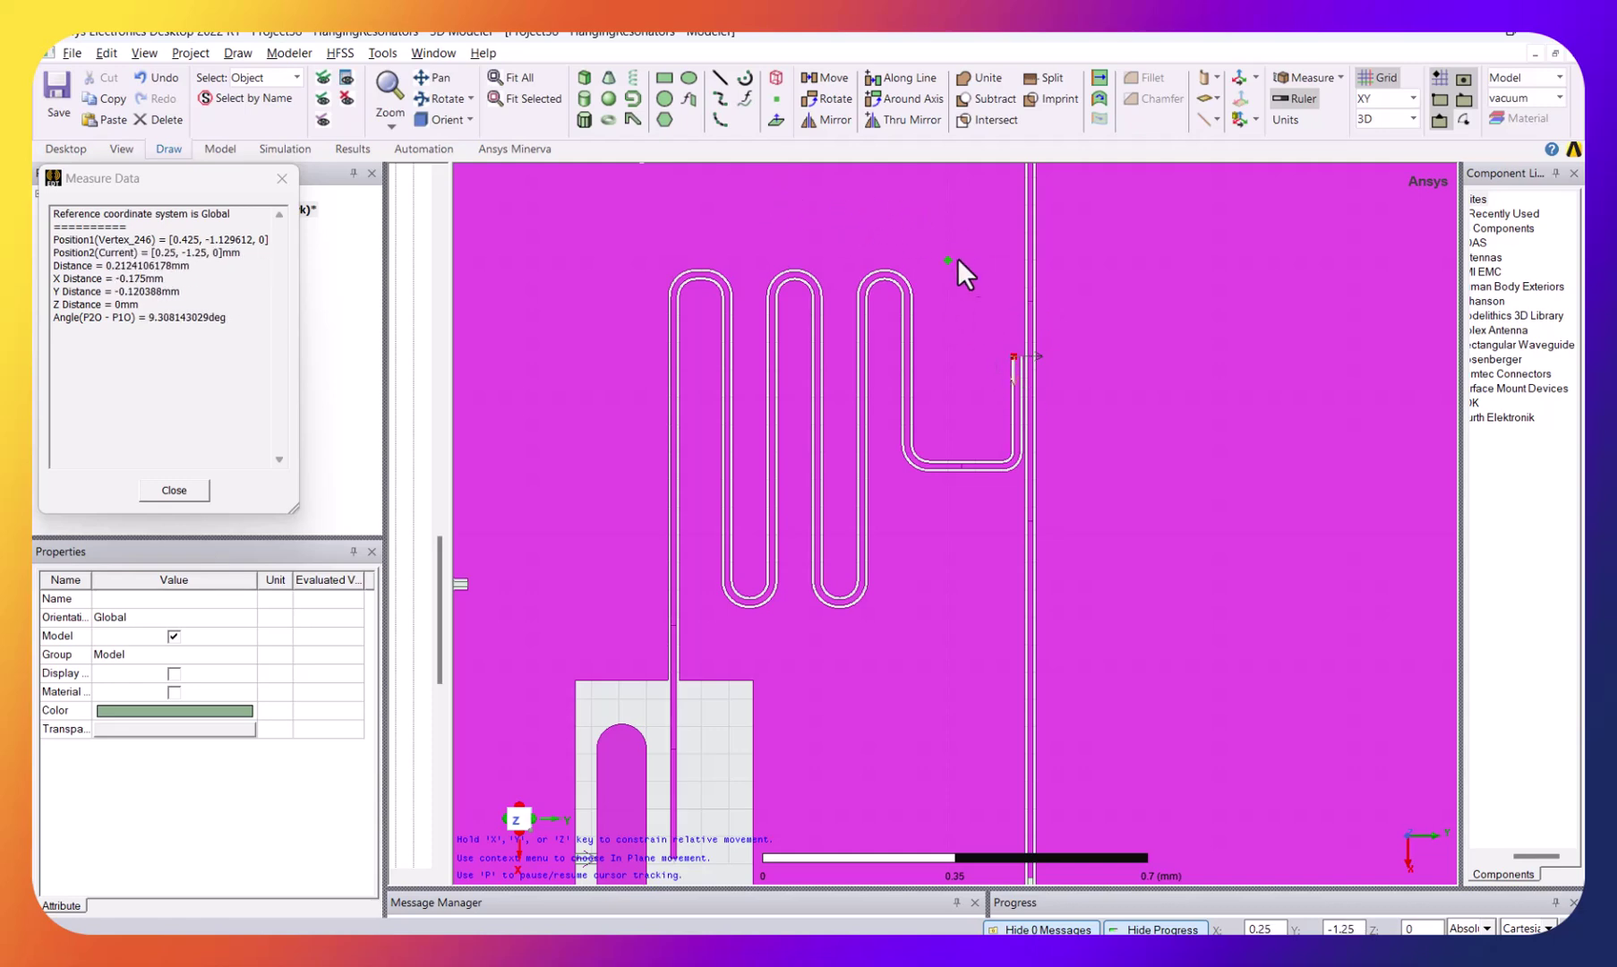
key("alt+Tab")
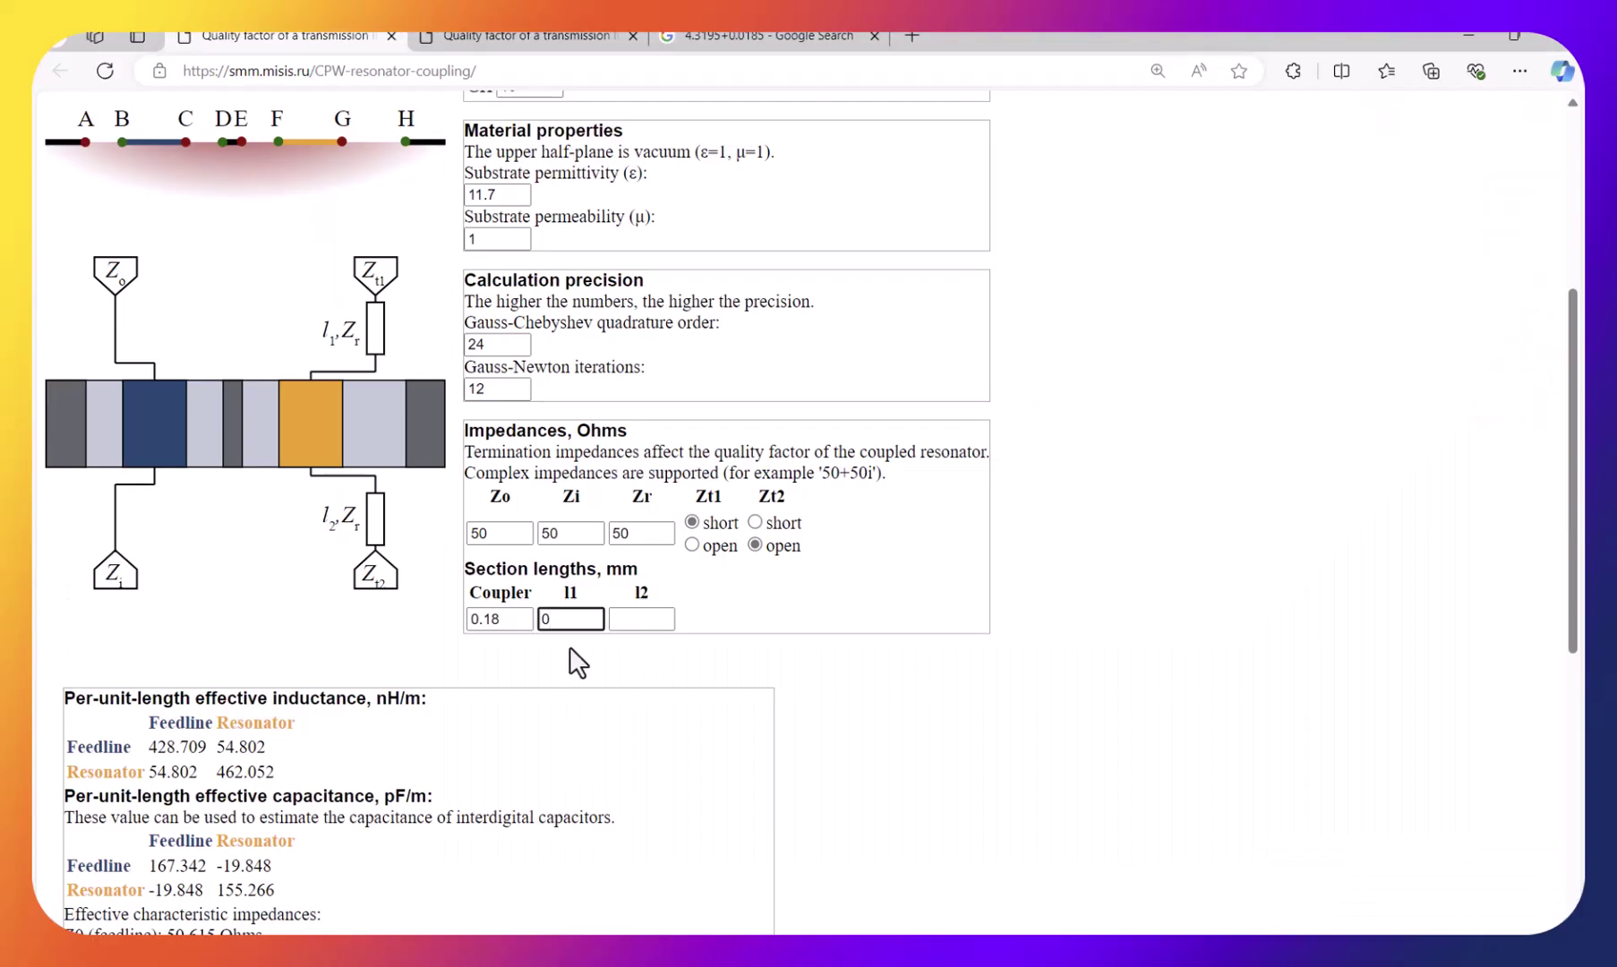
left_click(638, 618)
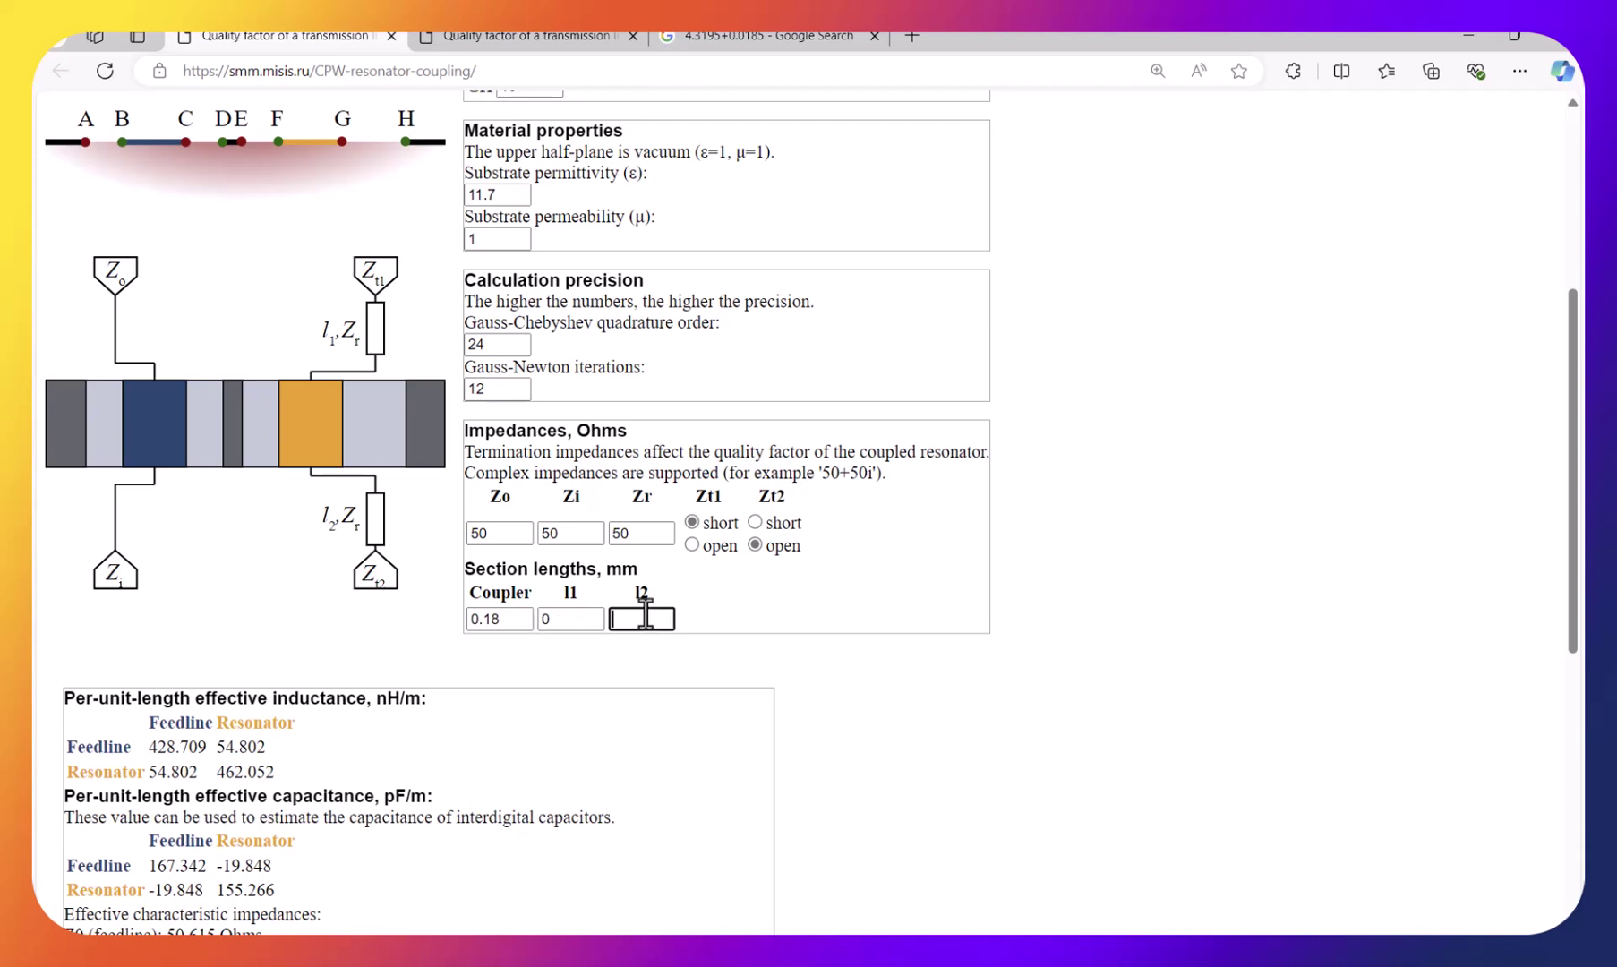
Compute 4.338 − 0.18 with Google's calculator to get the remaining length of 4.158
left_click(713, 38)
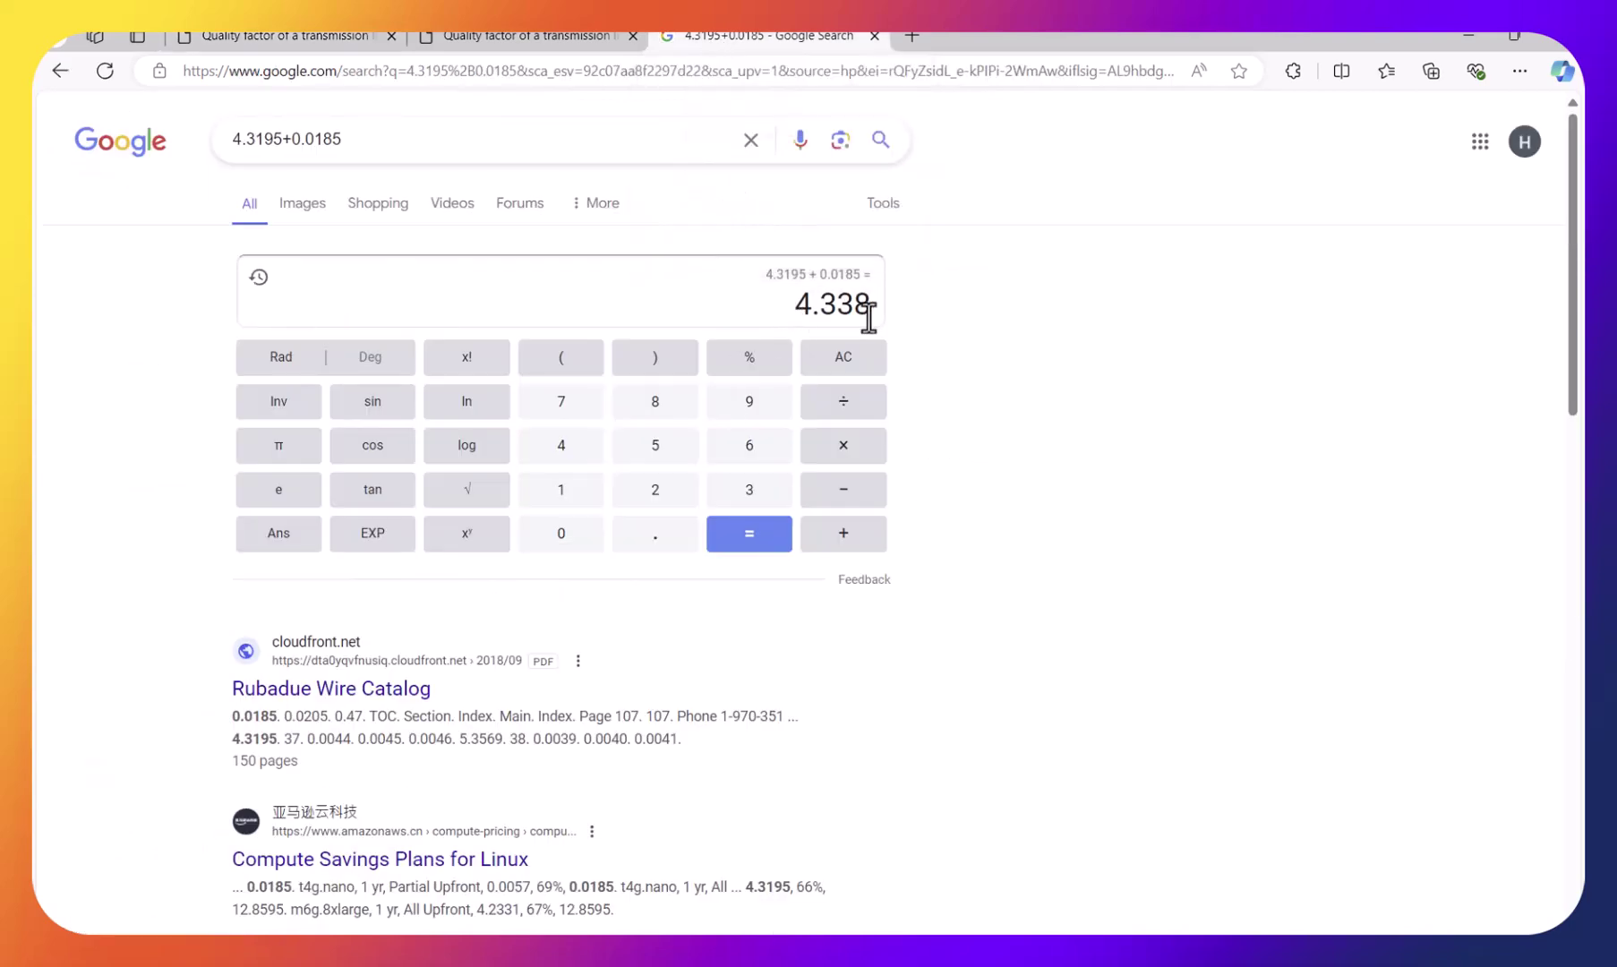
left_click(508, 149)
key("ctrl+a")
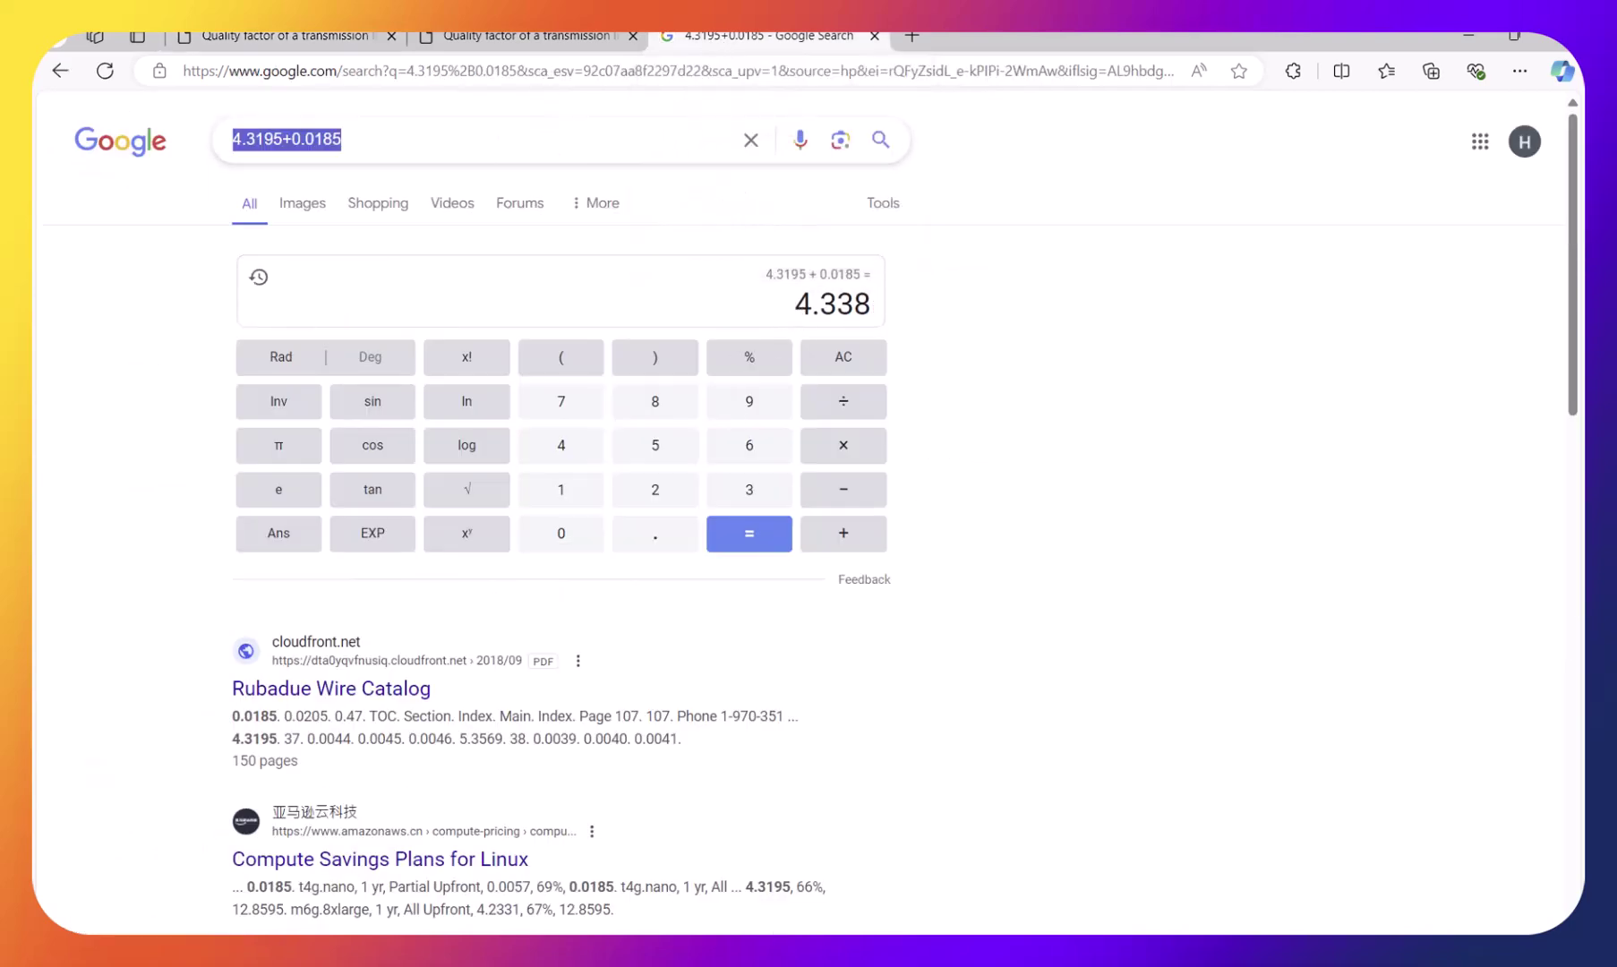
type("4.338-")
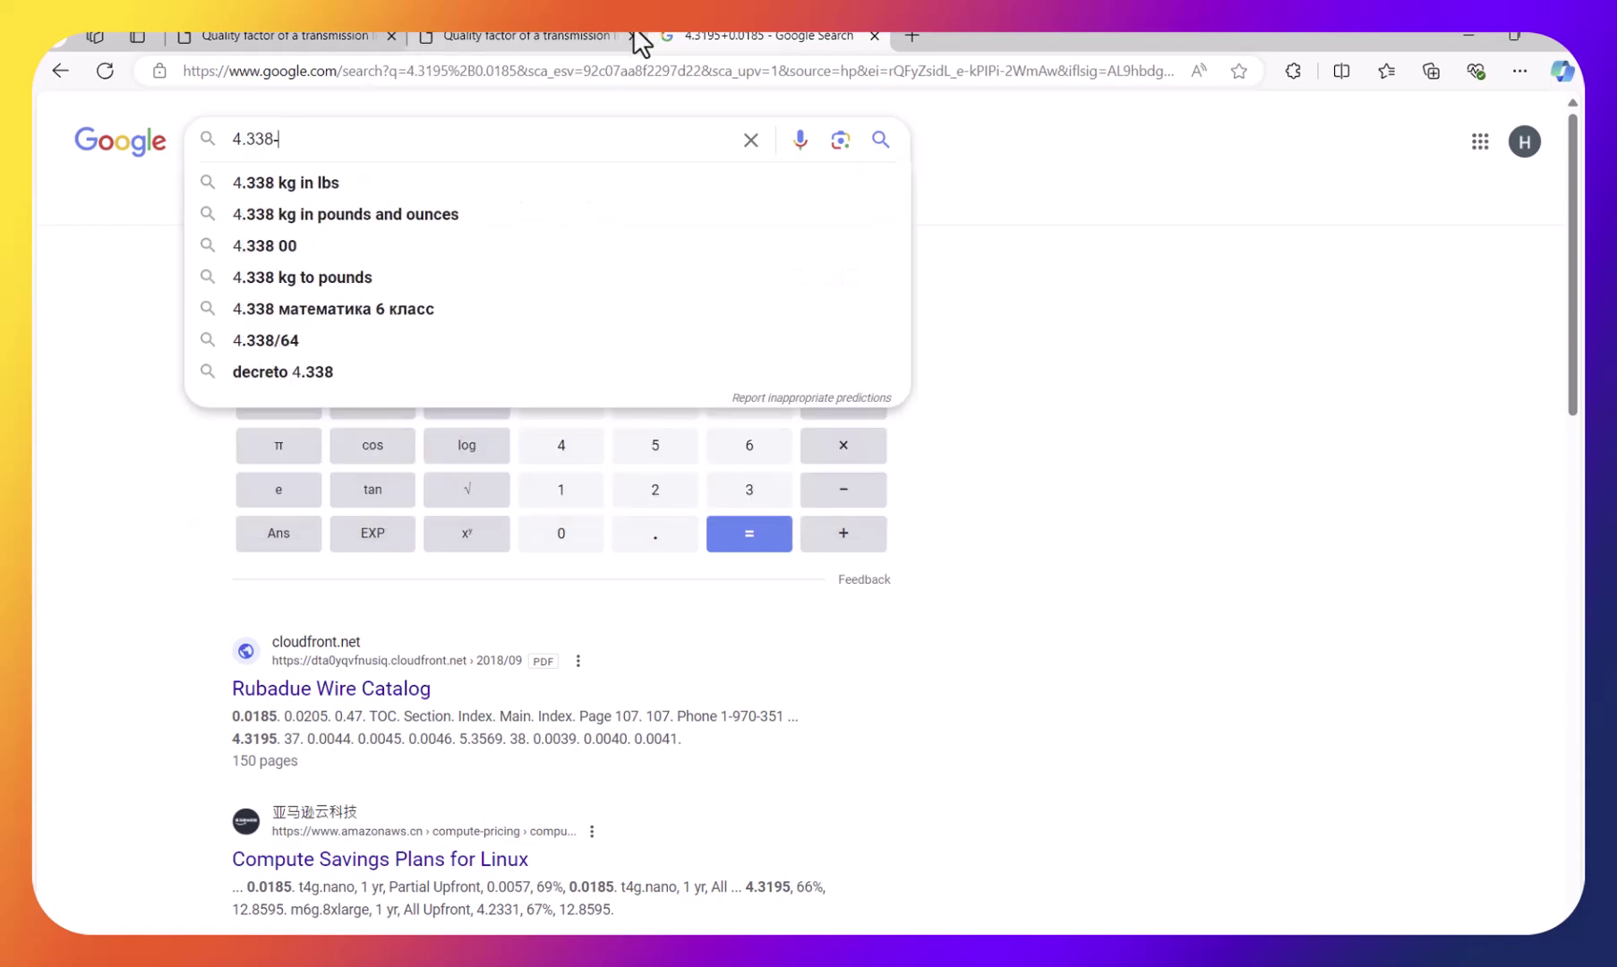
left_click(580, 36)
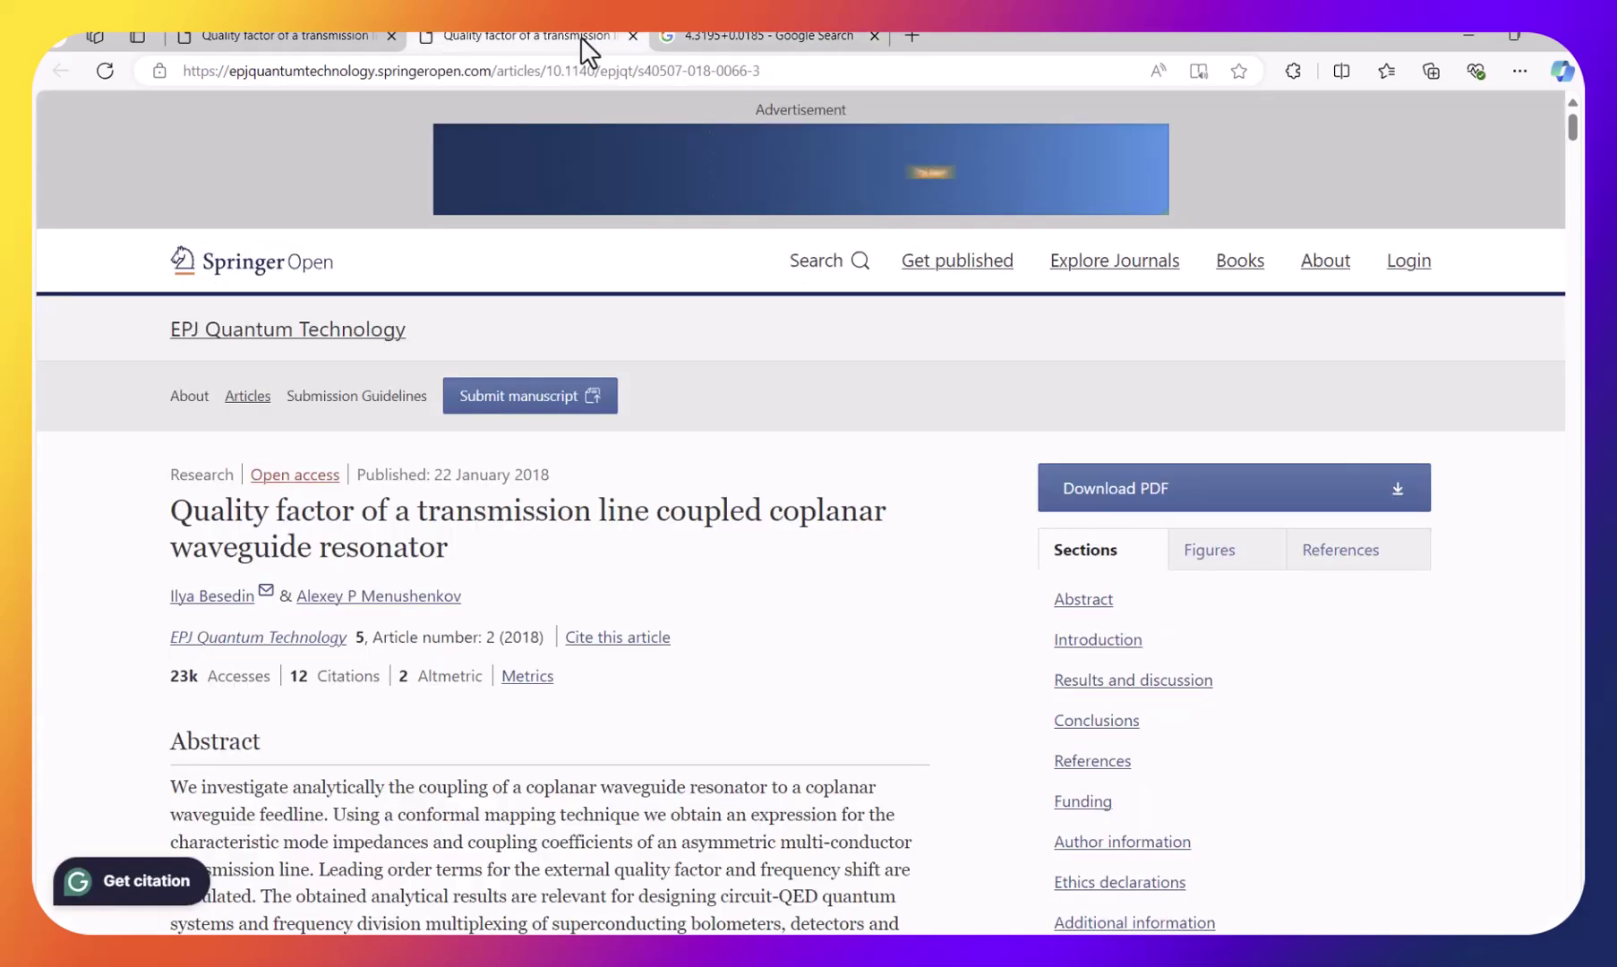
left_click(341, 28)
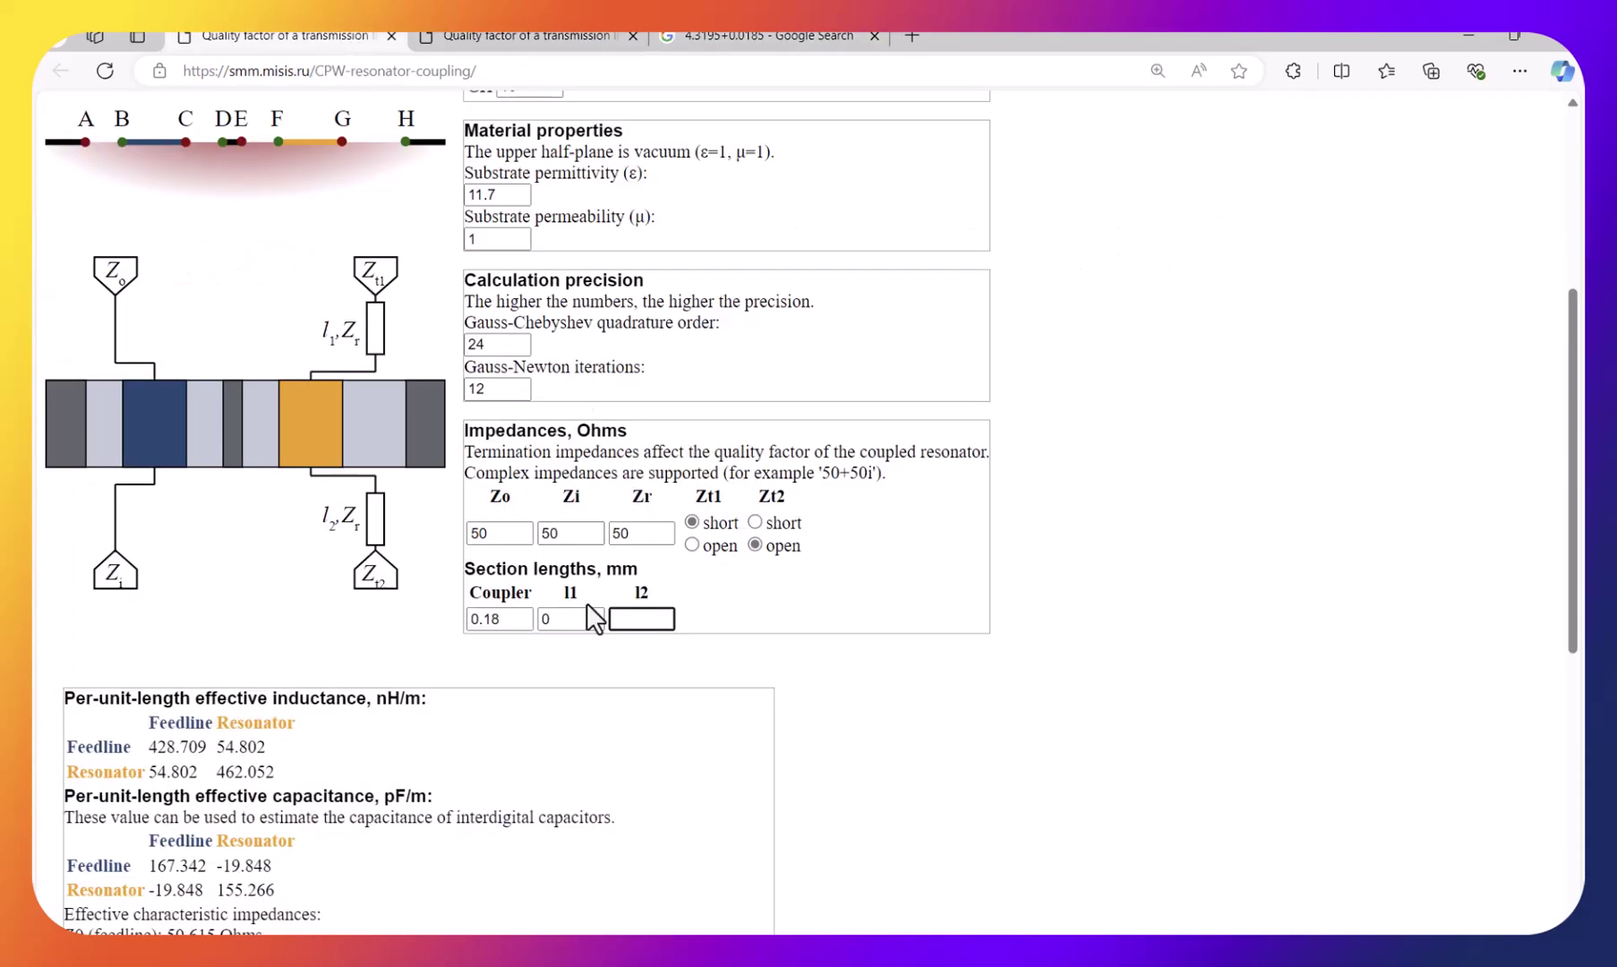
left_click(779, 36)
type("-")
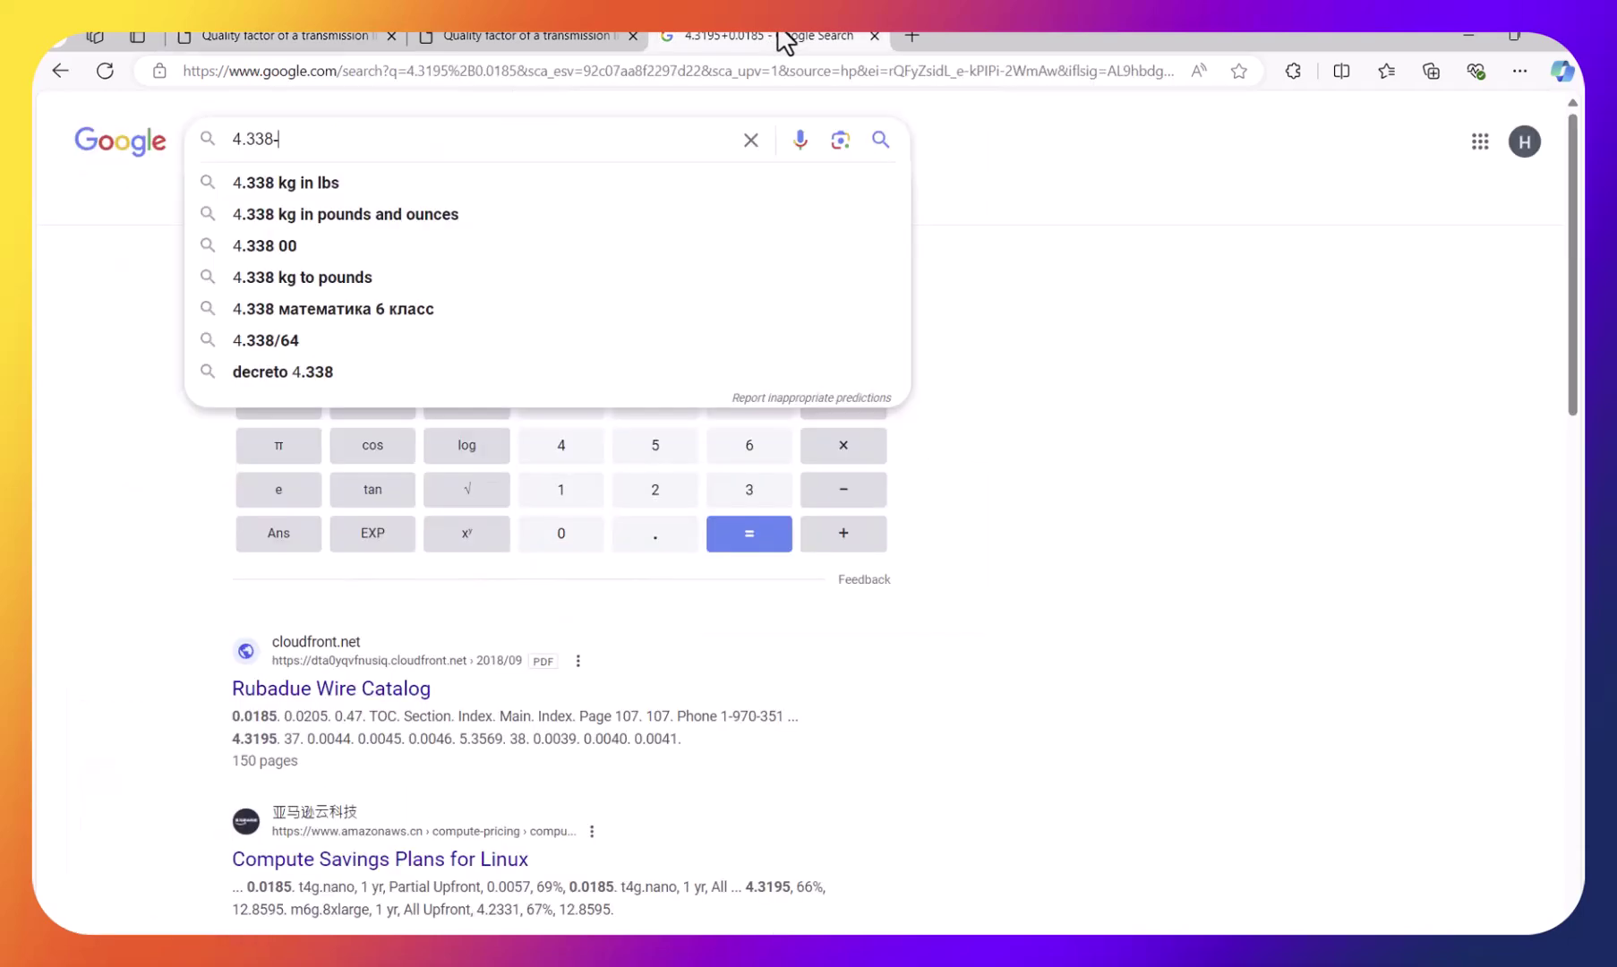
type("0.189")
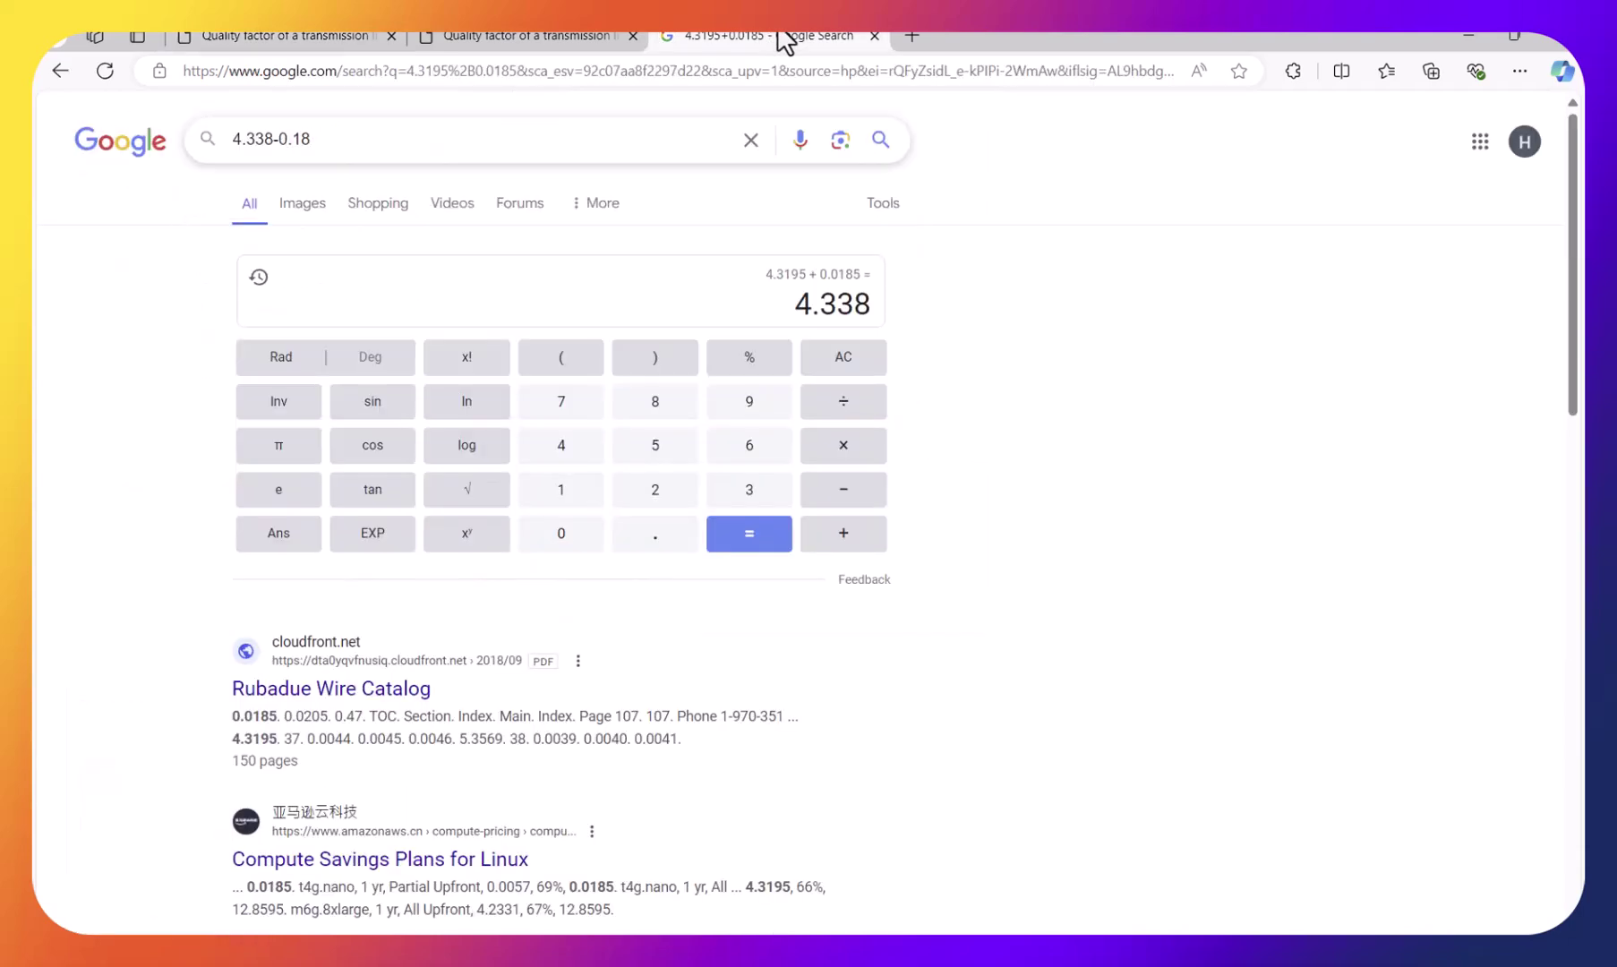
left_click(487, 38)
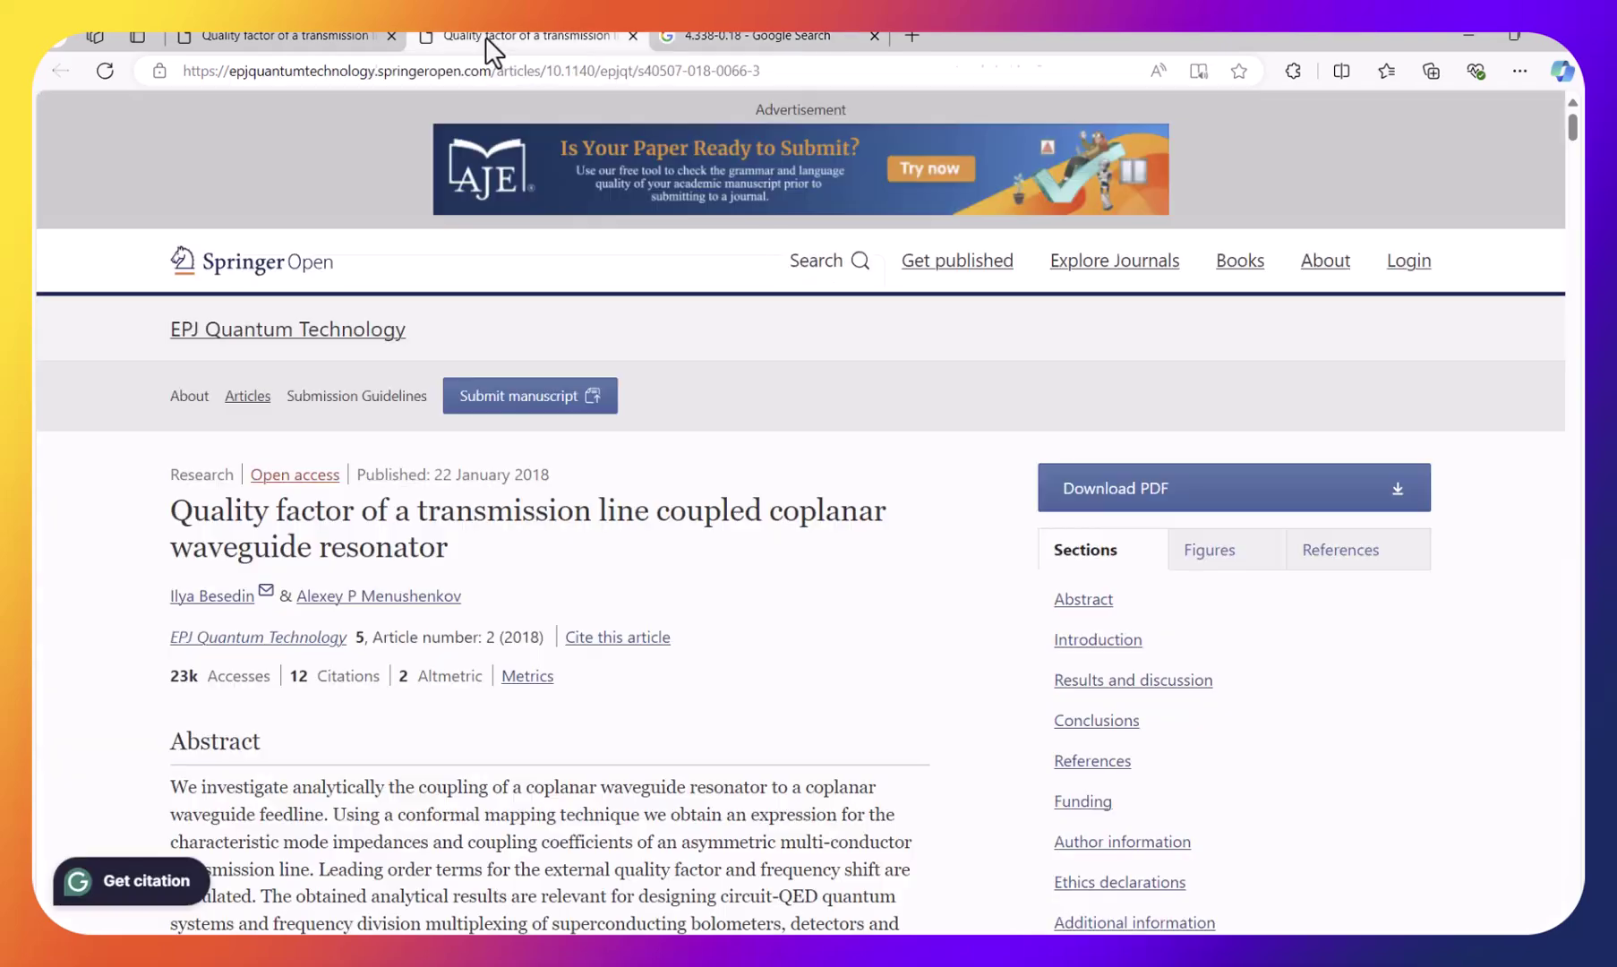
Enter 4.158 mm as the l2 section length in the coupling calculator
left_click(271, 34)
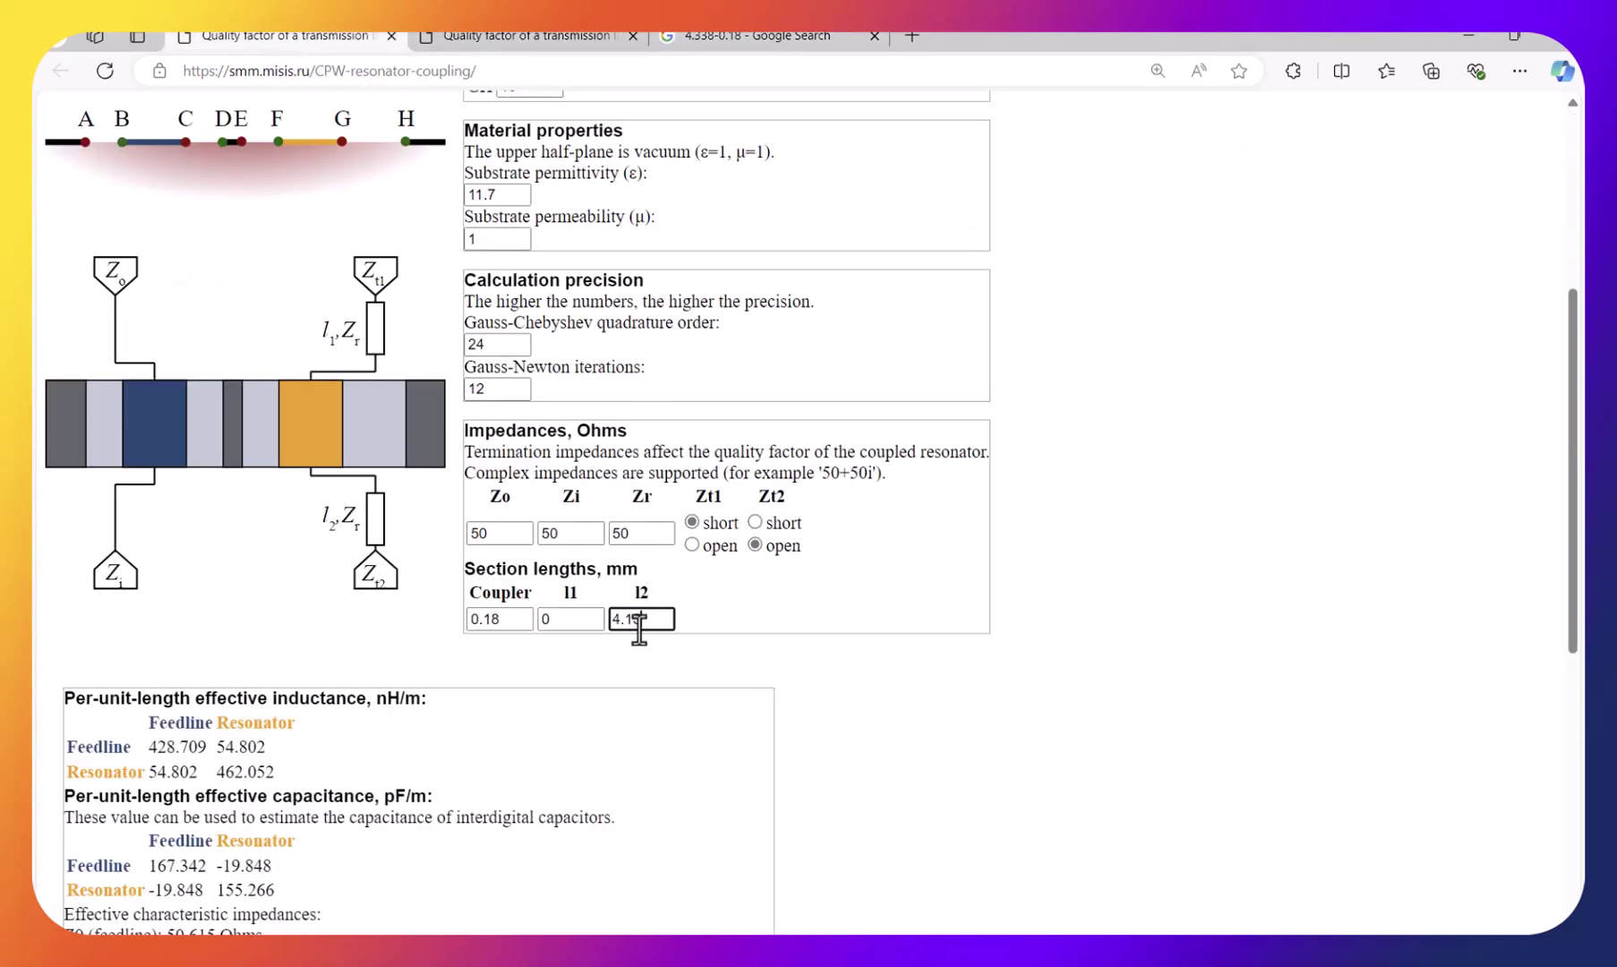
type("8")
left_click(999, 675)
Read the Resonances table: first mode at 6.83254 GHz with quality factor 24044
scroll(1132, 391, "down", 7)
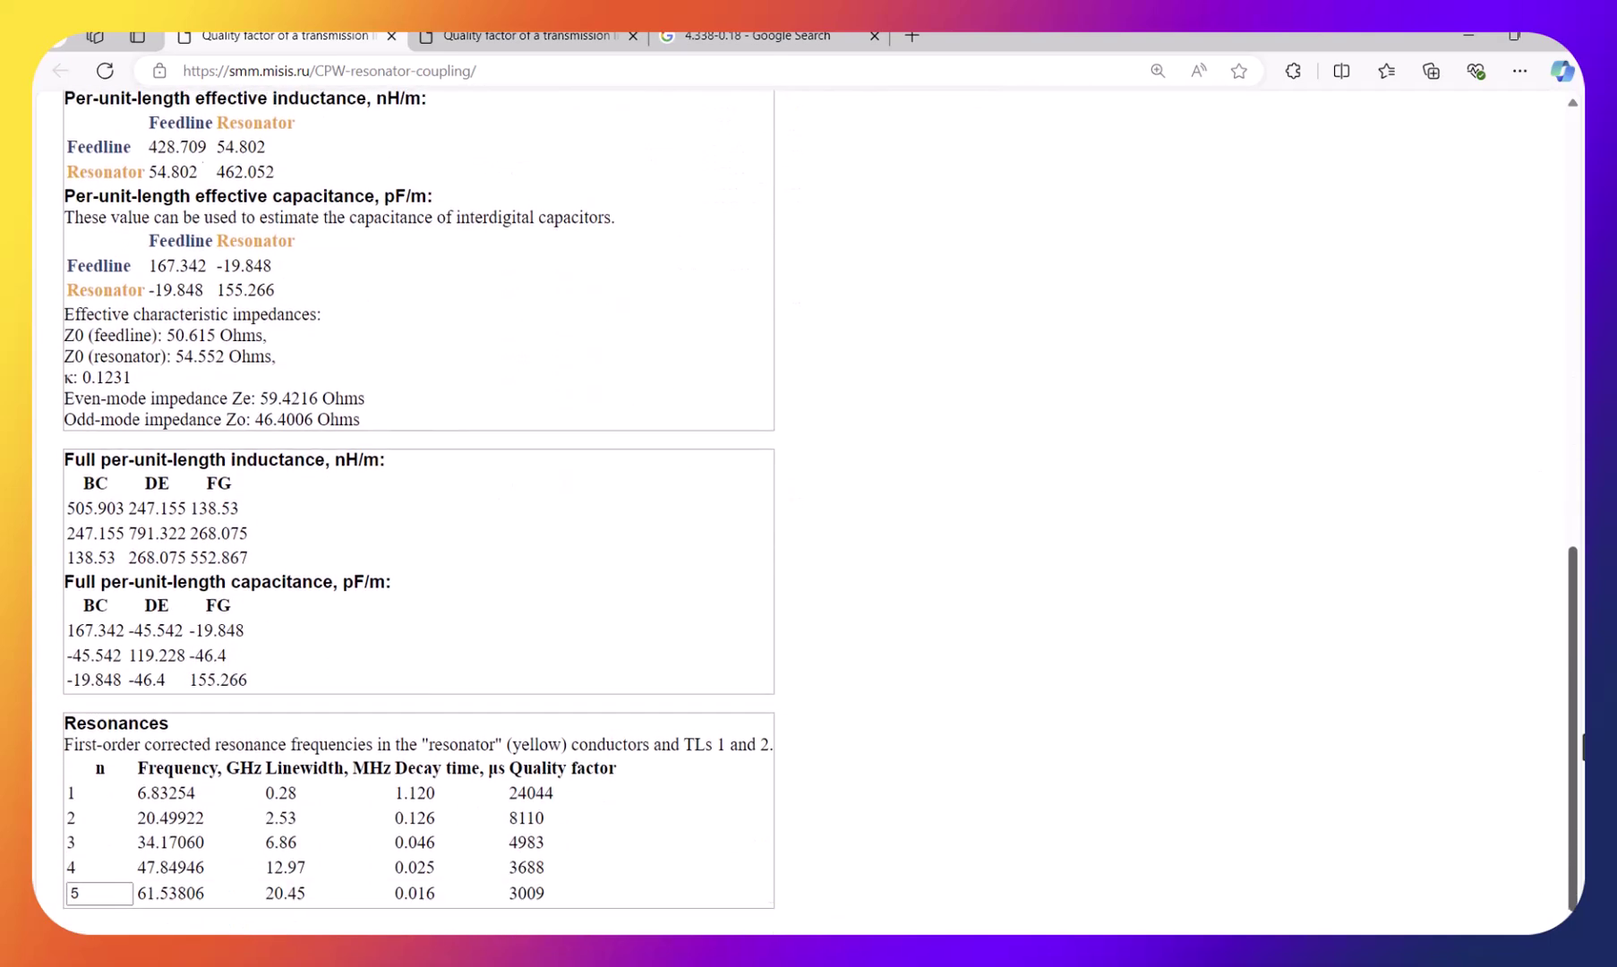
scroll(824, 511, "up", 1)
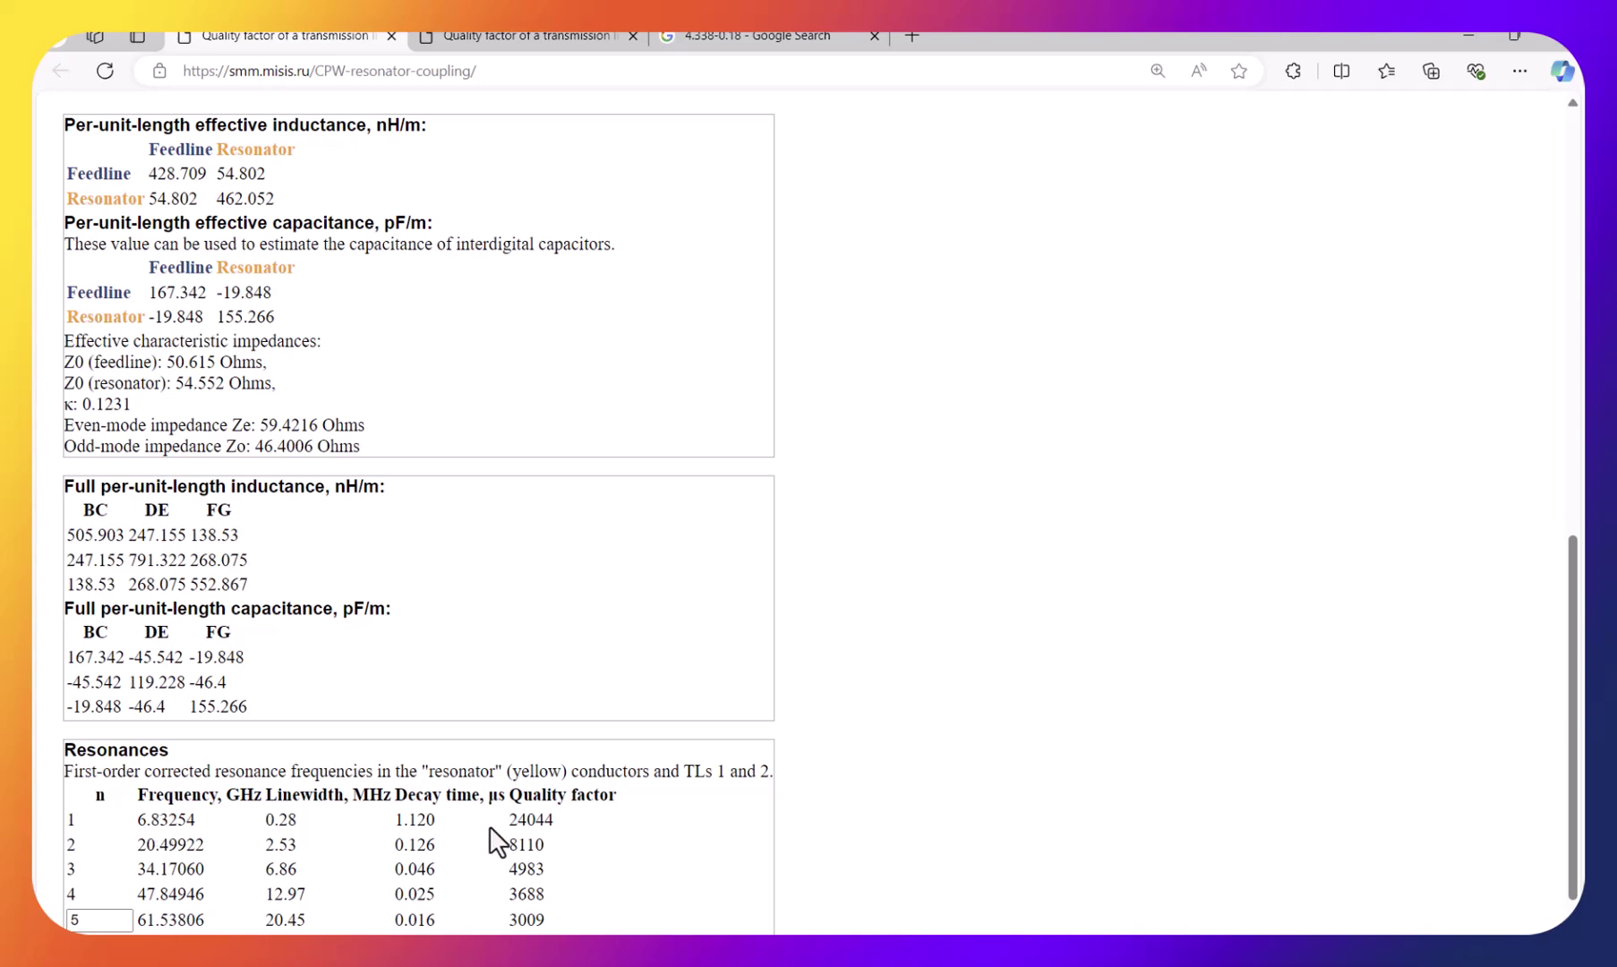
left_click_drag(507, 819, 557, 827)
left_click(734, 860)
scroll(1024, 715, "up", 6)
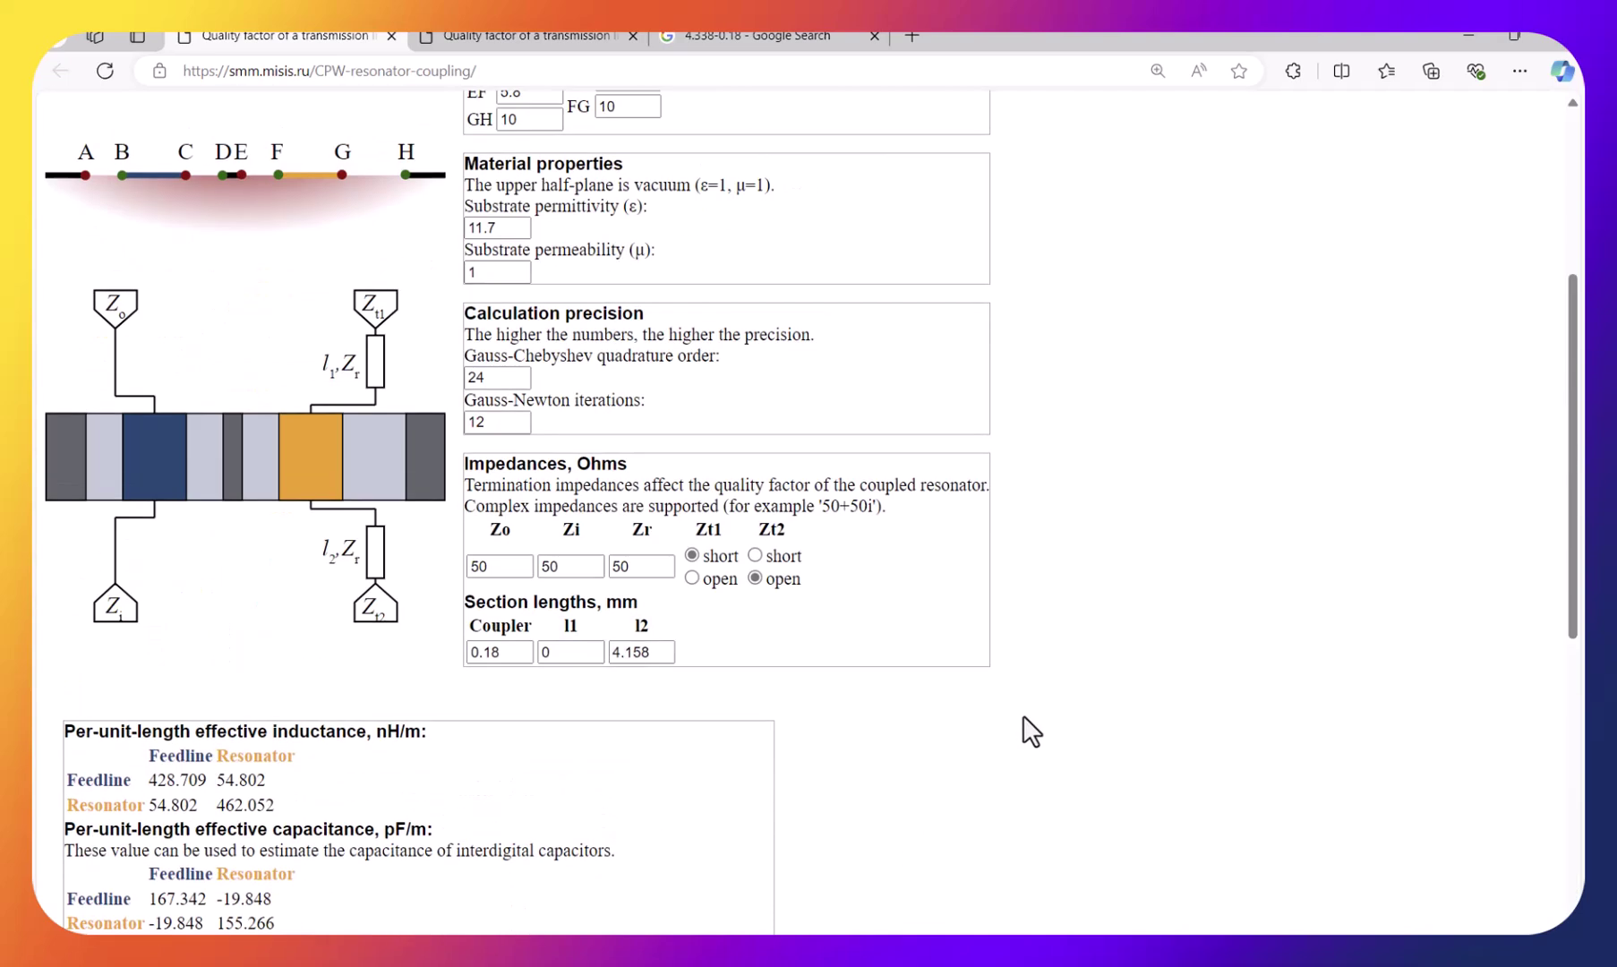